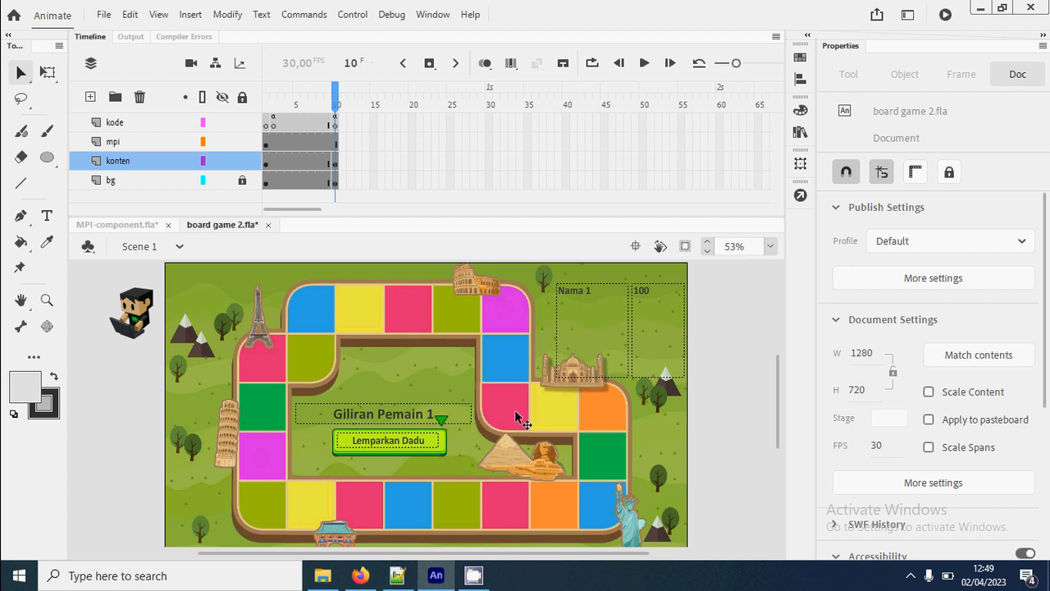
- Open the boardGame clip for in-place editing, lock Layer_2, and add a new layer above it
double_click(506, 412)
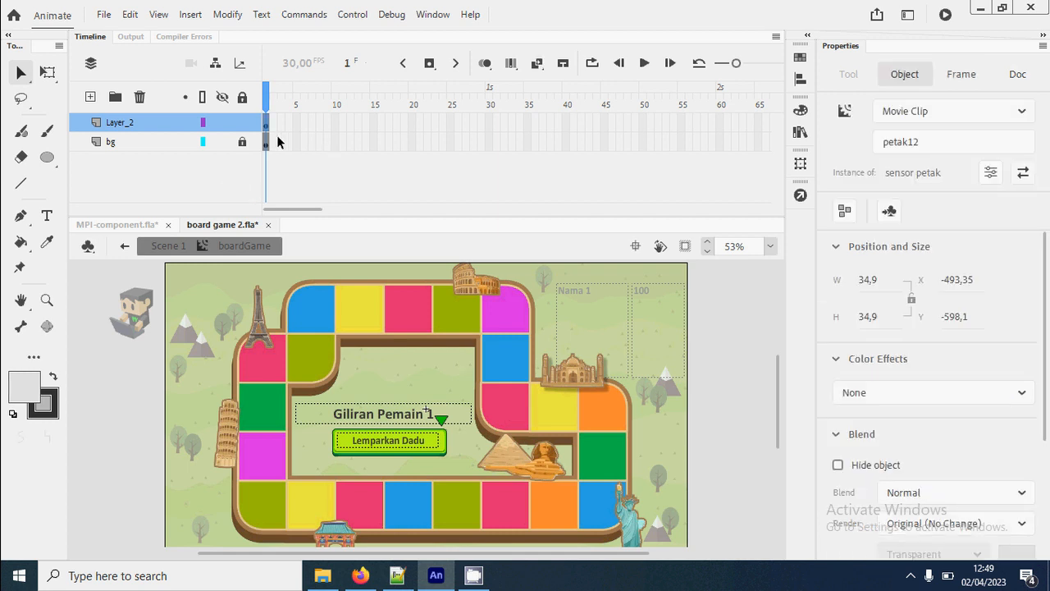
click(244, 124)
click(242, 123)
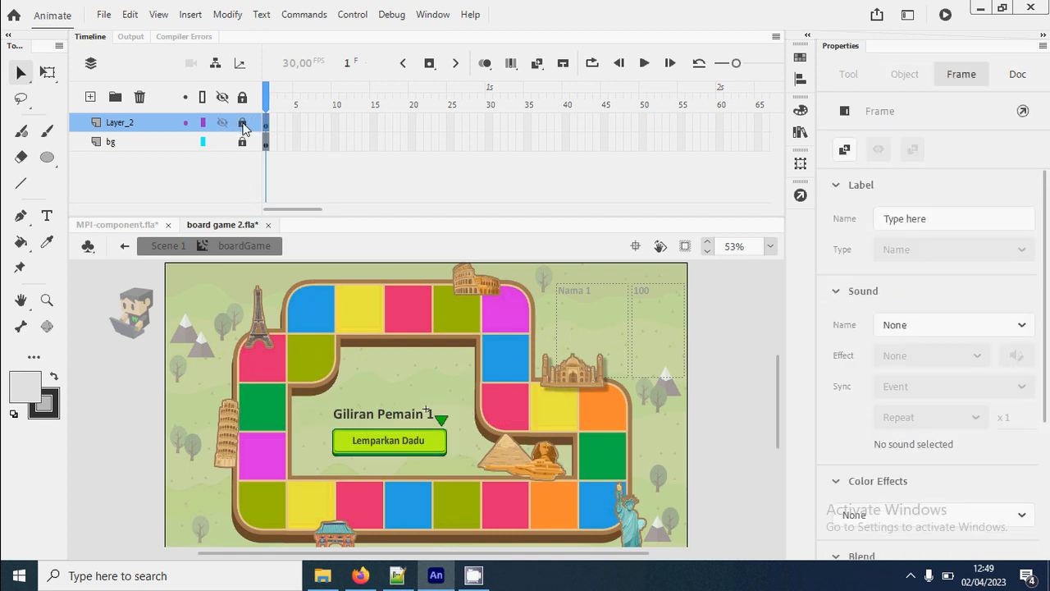
click(91, 97)
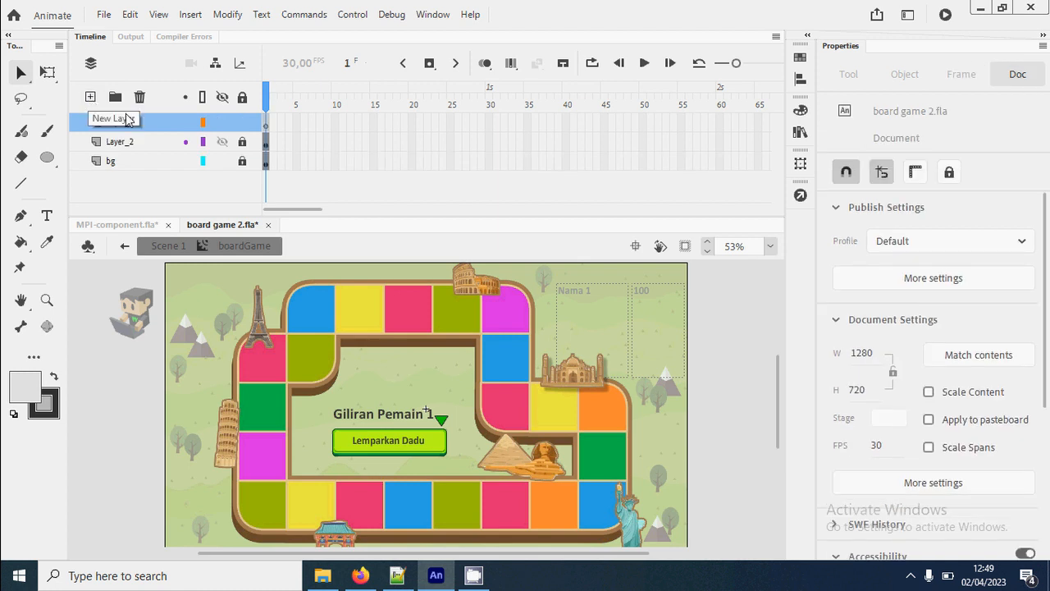
- Rename Layer_2 as petak and the new layer above it as bonus
click(121, 144)
double_click(123, 146)
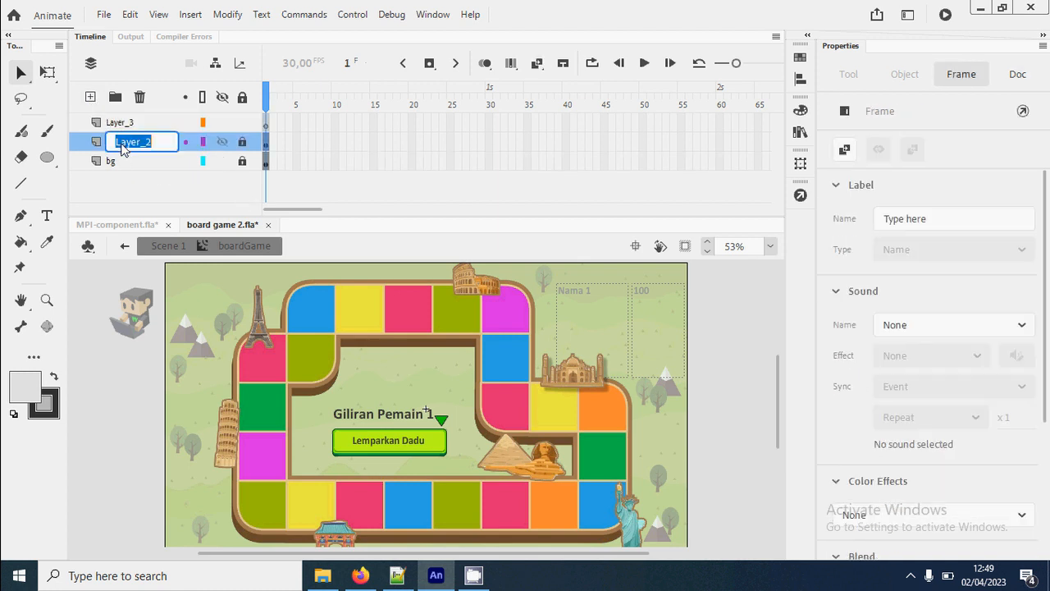
text(petak)
key(Return)
click(121, 123)
double_click(123, 123)
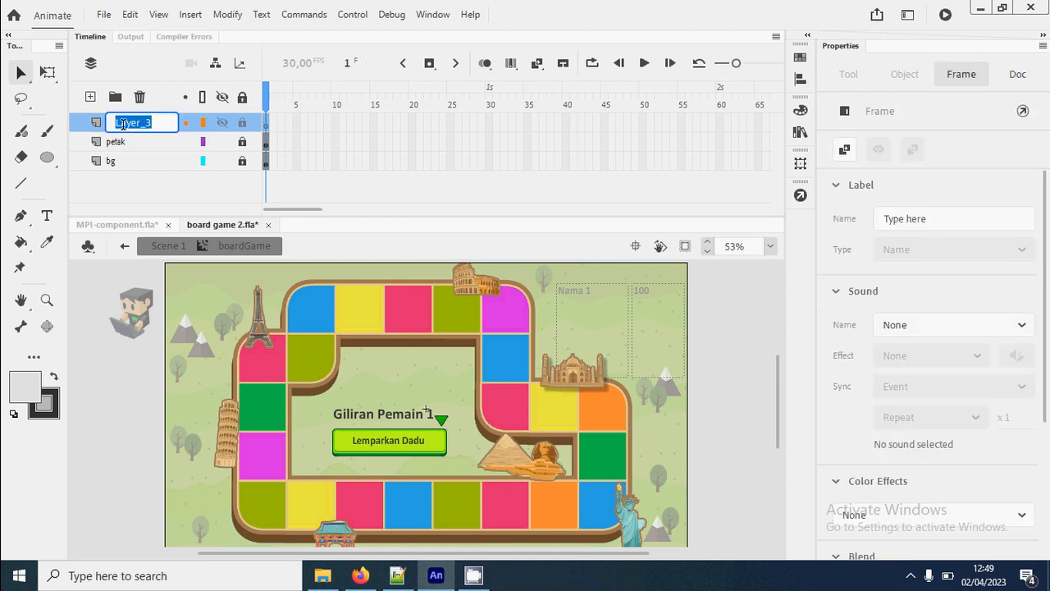
text(bonus)
key(Return)
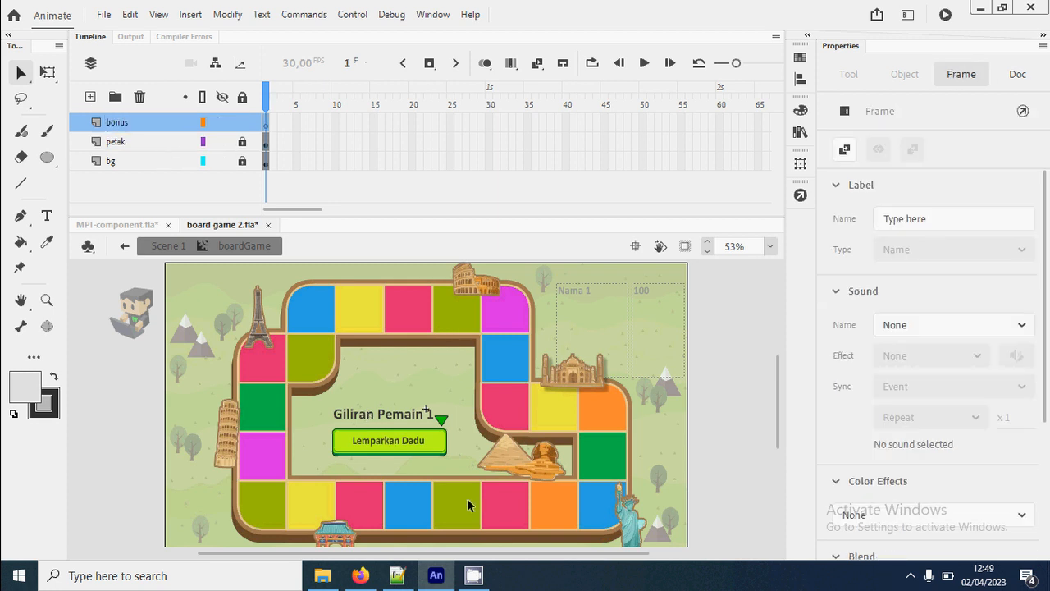
- Draw a thin upright rounded rectangle about 16 × 284 px just beside the pyramid as the ladder's first rail, on the bonus layer
key(z)
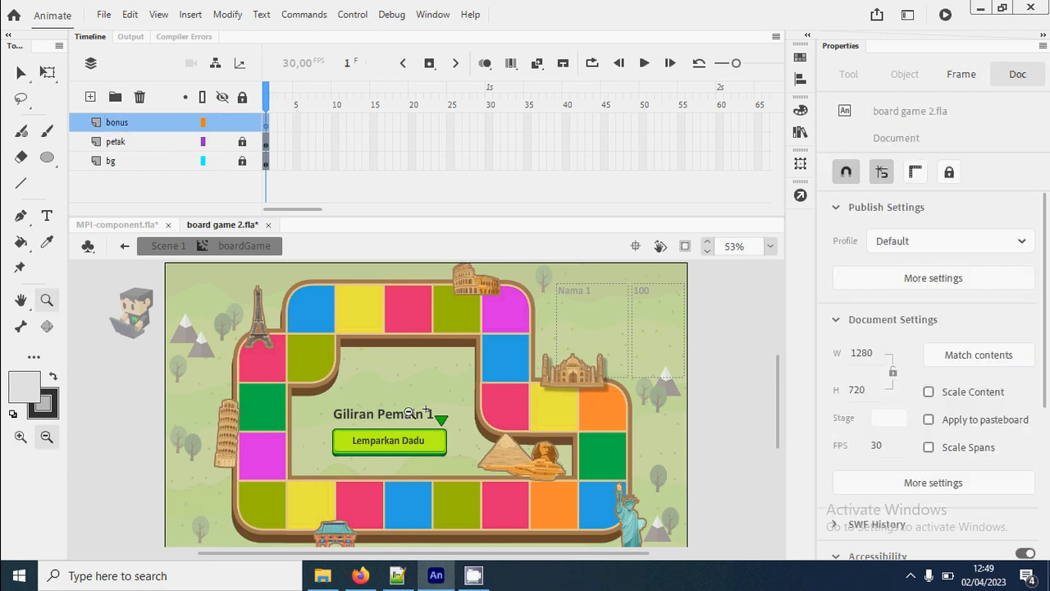
drag(363, 398, 554, 542)
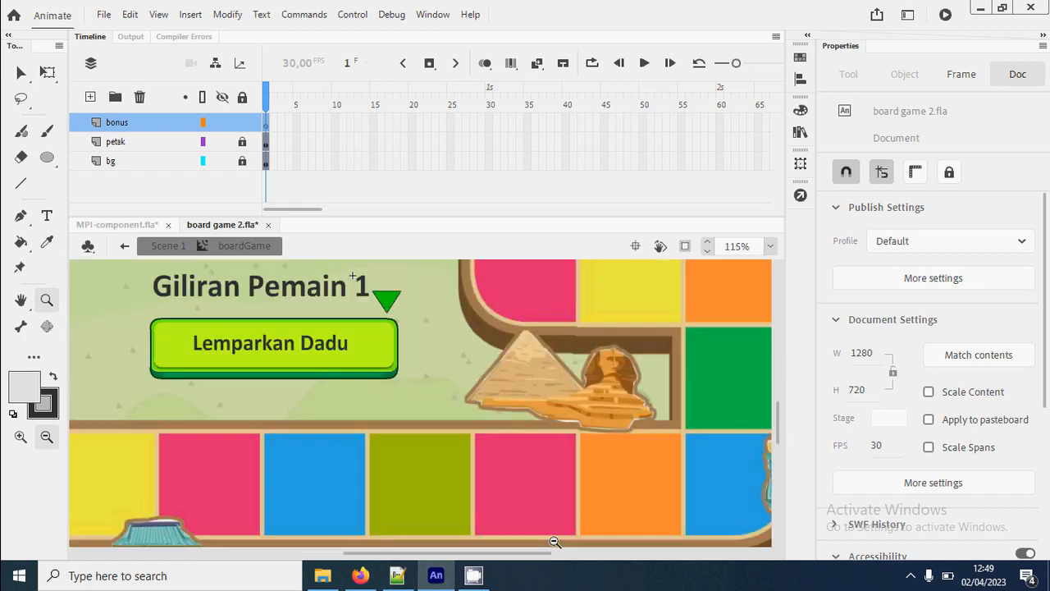
alt+click(497, 464)
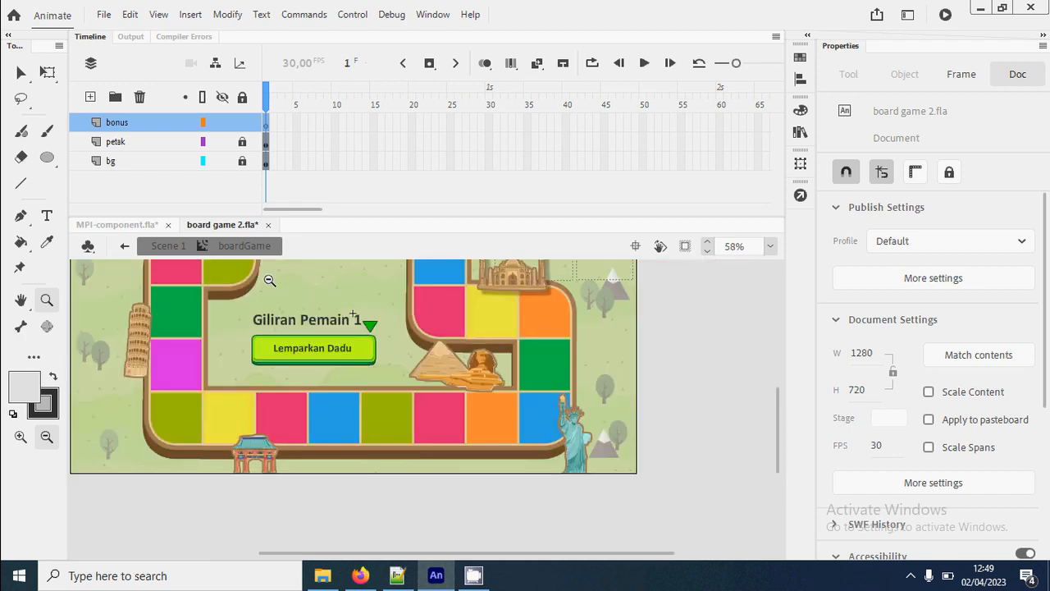
drag(266, 278, 488, 457)
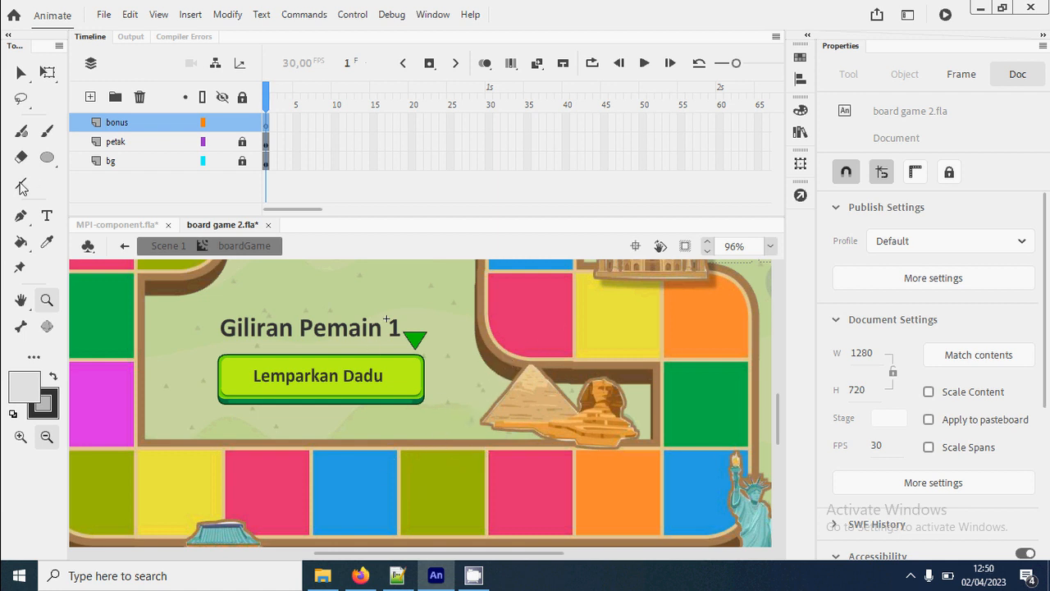
click(48, 158)
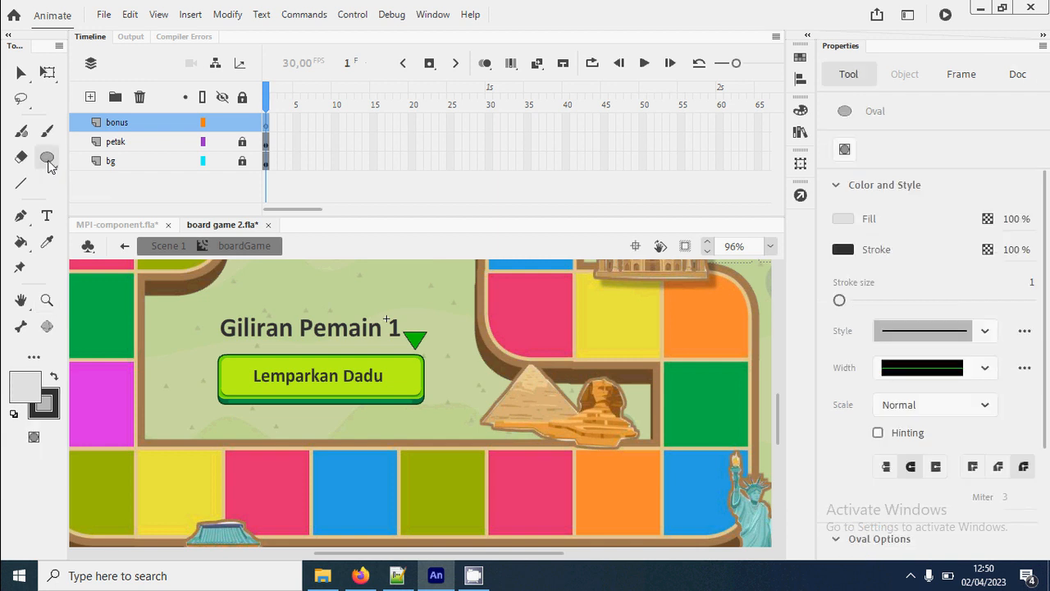
drag(48, 161, 116, 160)
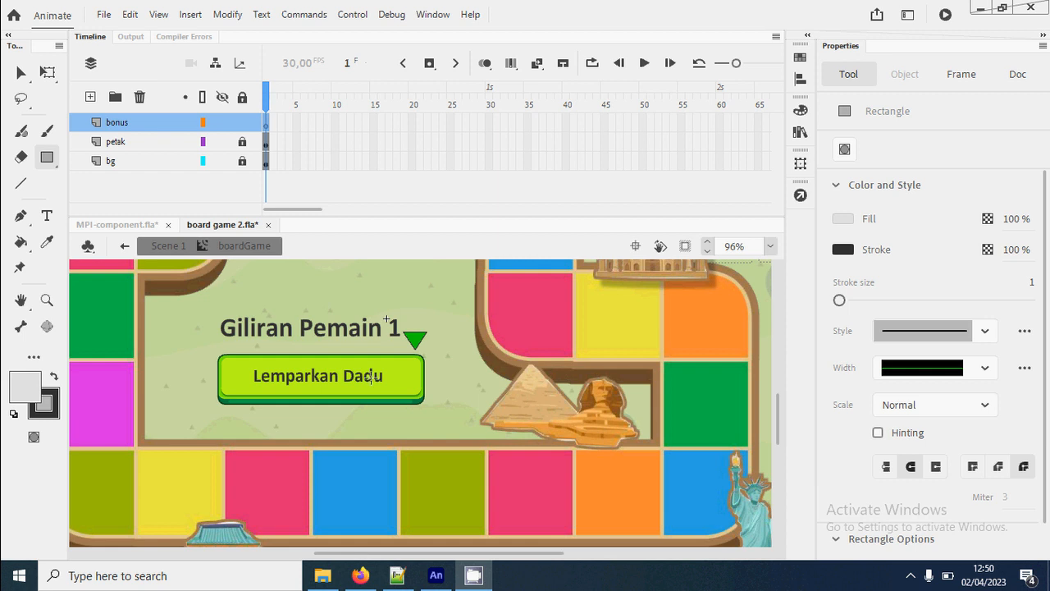
drag(469, 327, 479, 537)
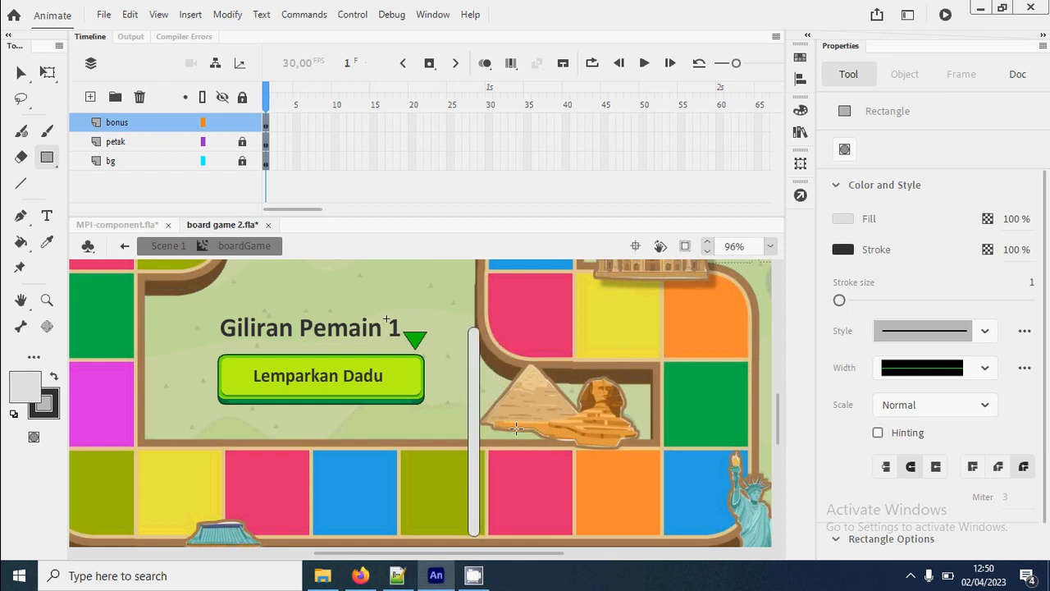
- Duplicate the ladder rail in place and shift the copy 42 px to the right as the second rail
key(v)
drag(450, 312, 530, 552)
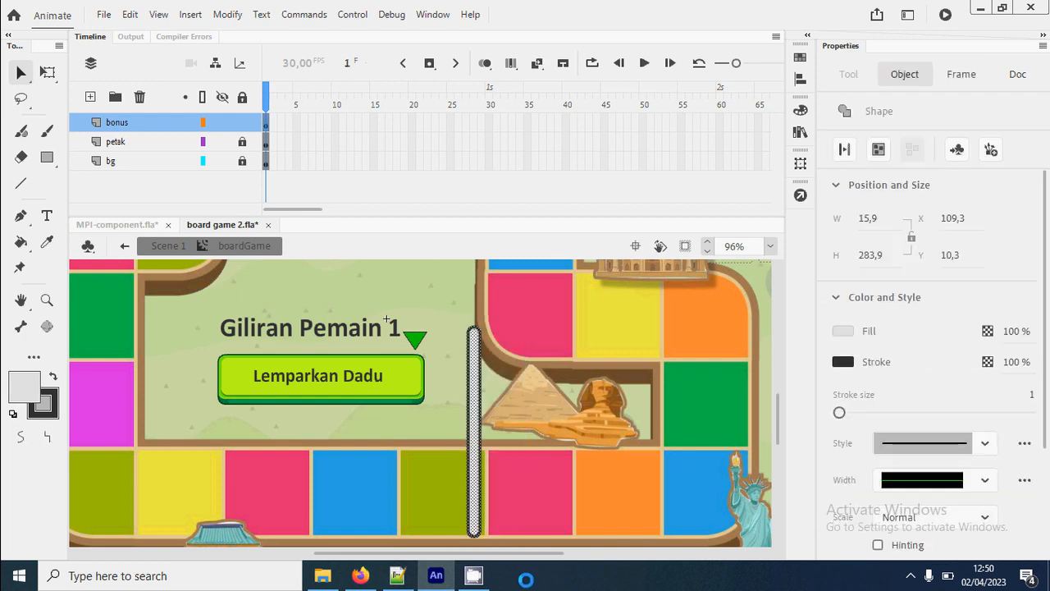
key(shift+Right)
key(shift+Right)
key(shift+Right)
key(shift+Right)
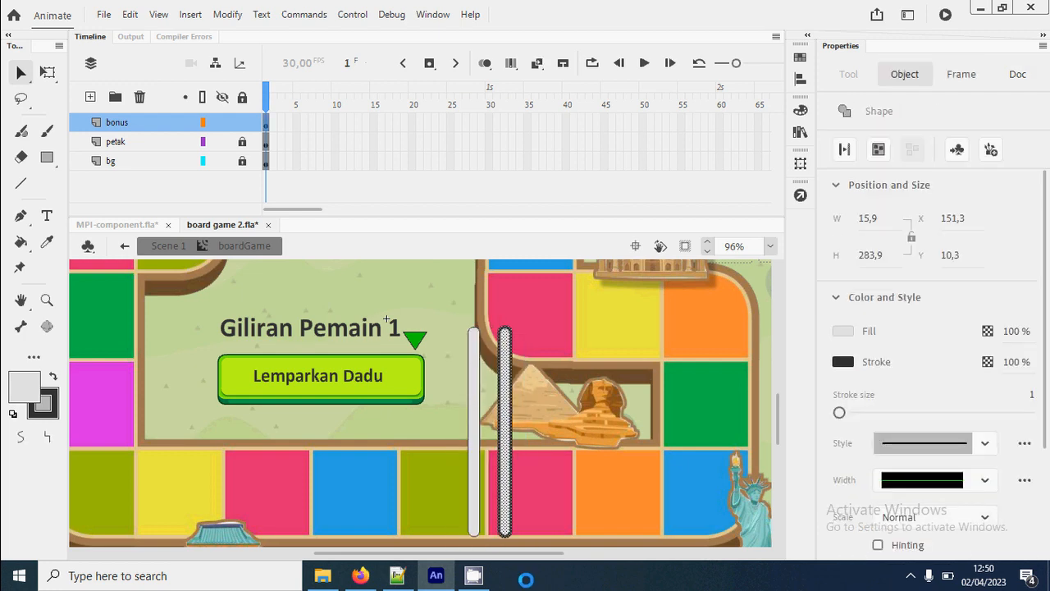
click(577, 520)
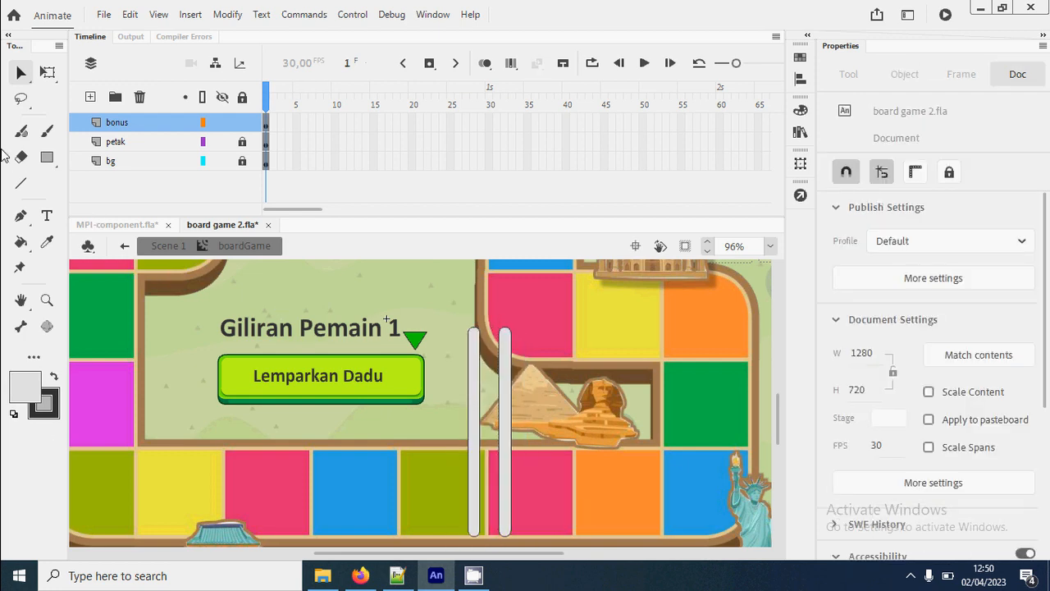
- Draw a horizontal rounded rung about 55 × 14 px and place it across both rails near the ladder's top
click(46, 161)
mouse_move(600, 378)
mouse_down()
mouse_move(644, 388)
mouse_move(567, 353)
mouse_move(497, 361)
mouse_up()
key(v)
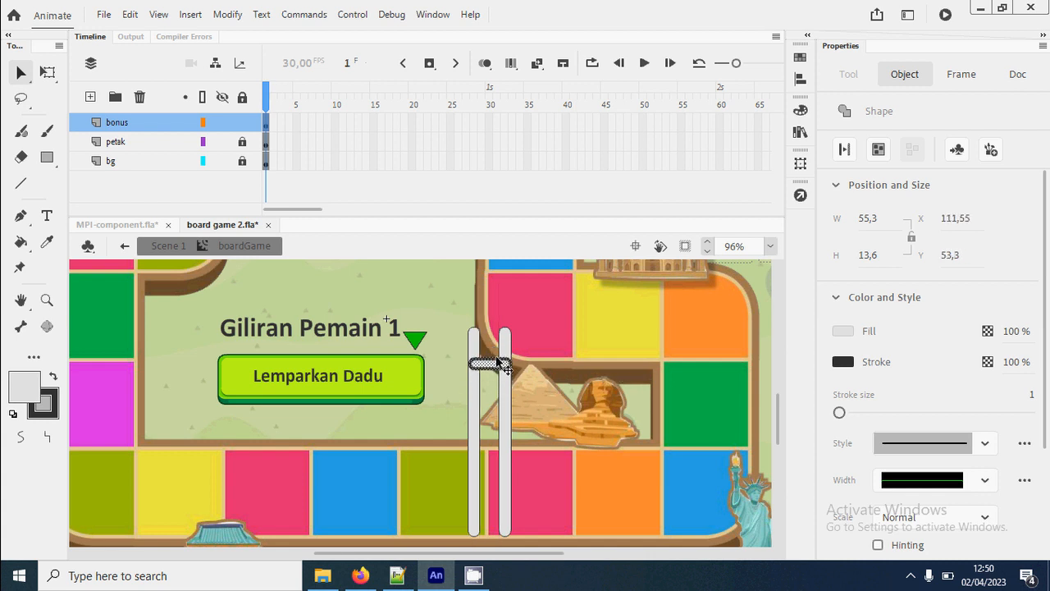
- Duplicate the rung four times down the ladder, spacing the first three copies 42 px apart and the lowest slightly farther
key(ctrl+shift+v)
key(shift+Down)
key(shift+Down)
key(shift+Down)
key(shift+Down)
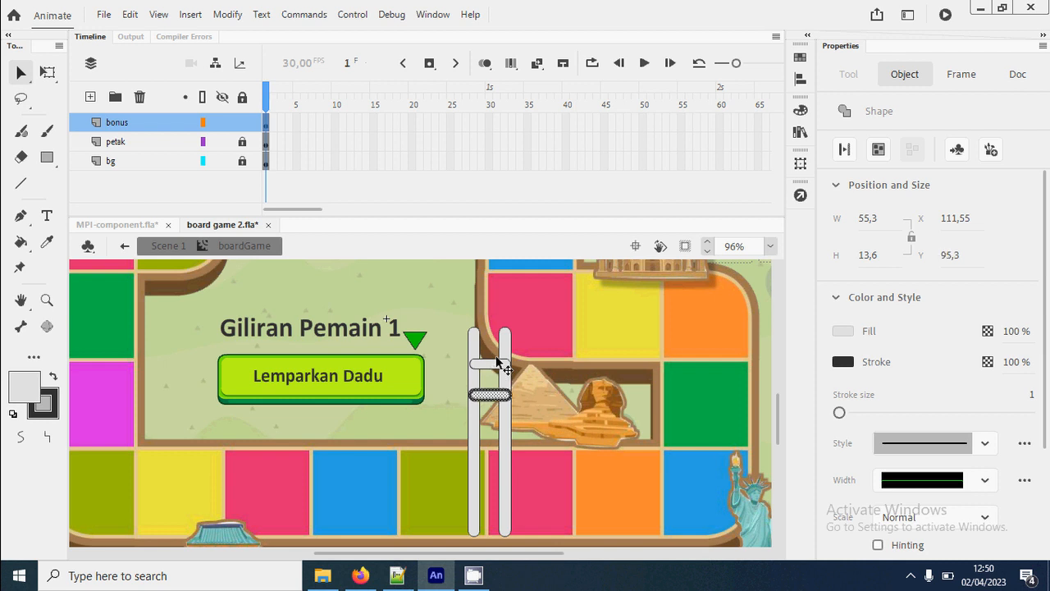
key(shift+Down)
key(shift+Down)
key(shift+Down)
key(shift+Down)
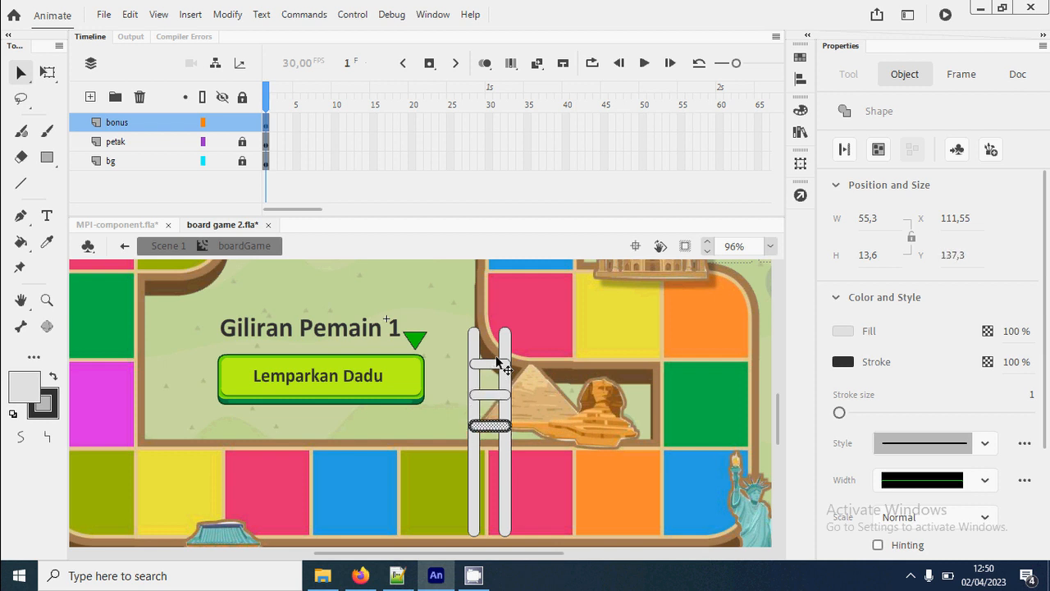
key(shift+Down)
key(shift+Down)
key(shift+Down)
key(shift+Down)
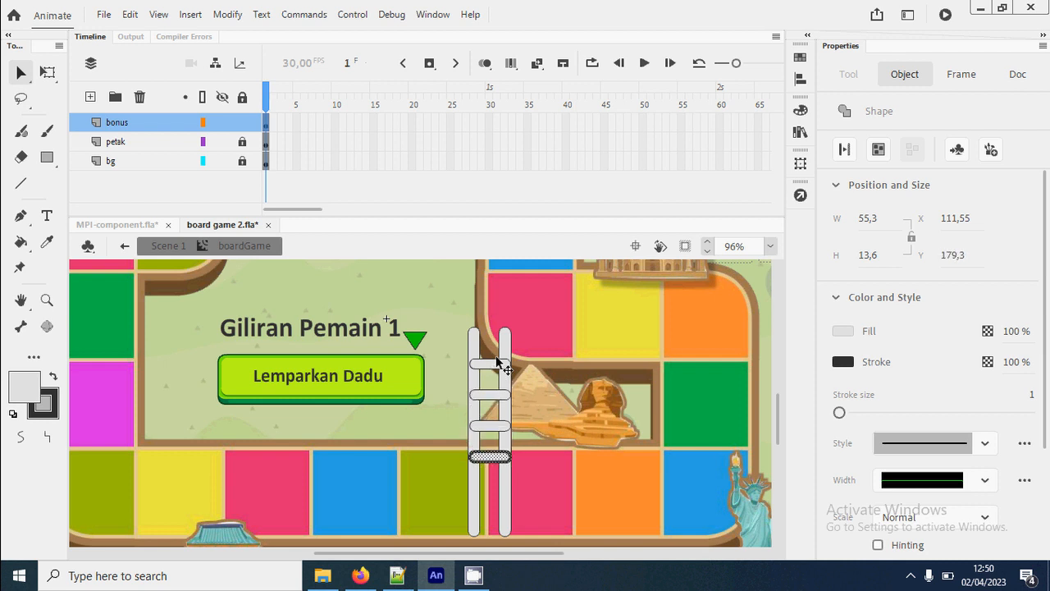
key(shift+Down)
key(shift+Down)
key(shift+Down)
key(shift+Down)
key(shift+Down)
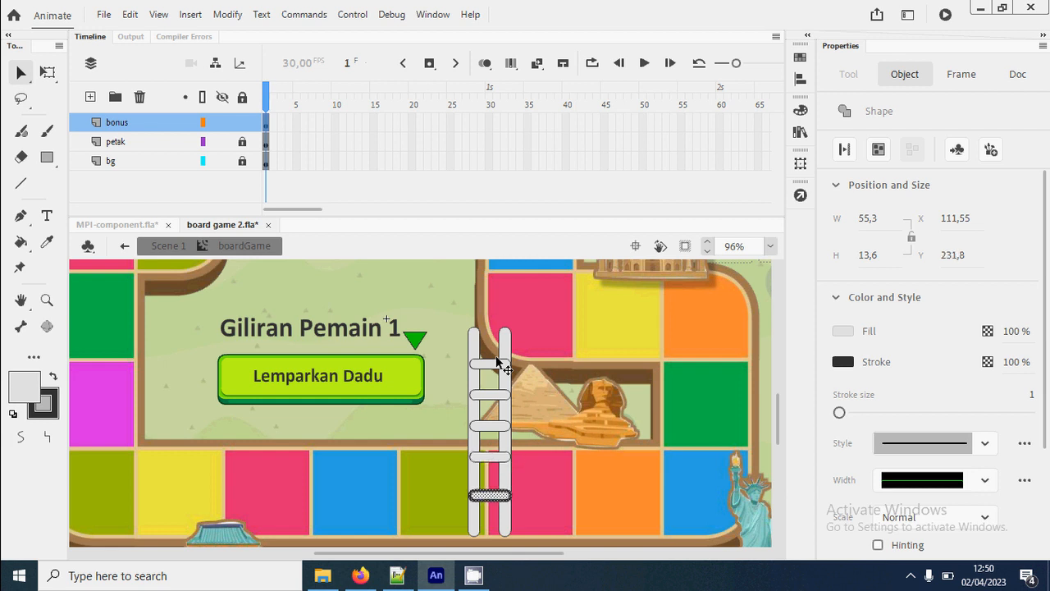
- Remove the stroke from all the ladder's rails and rungs so they form one plain filled shape
mouse_move(460, 304)
mouse_down()
mouse_move(567, 502)
mouse_move(568, 538)
mouse_up()
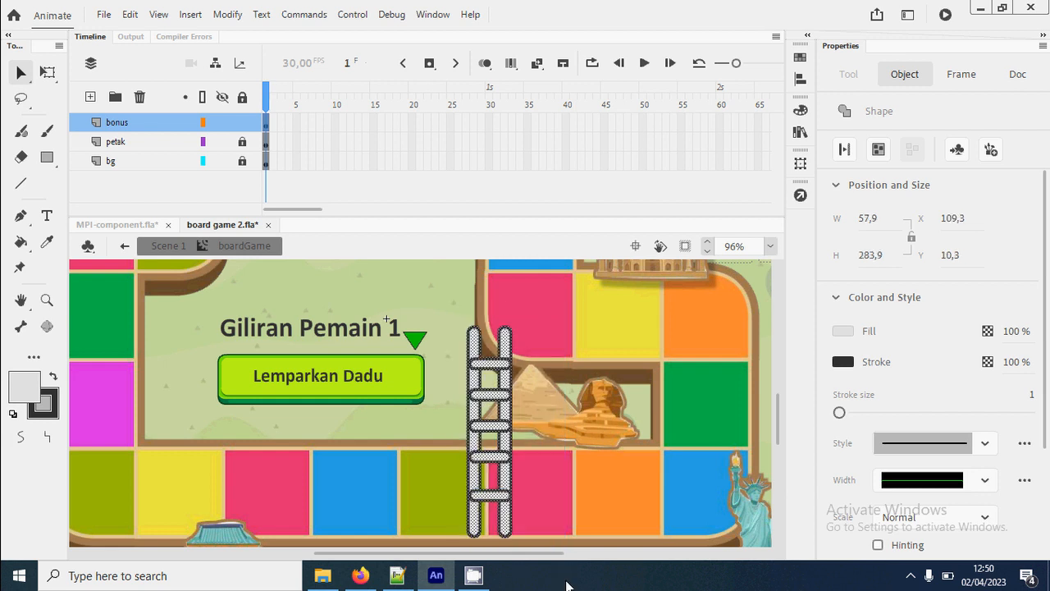
click(44, 402)
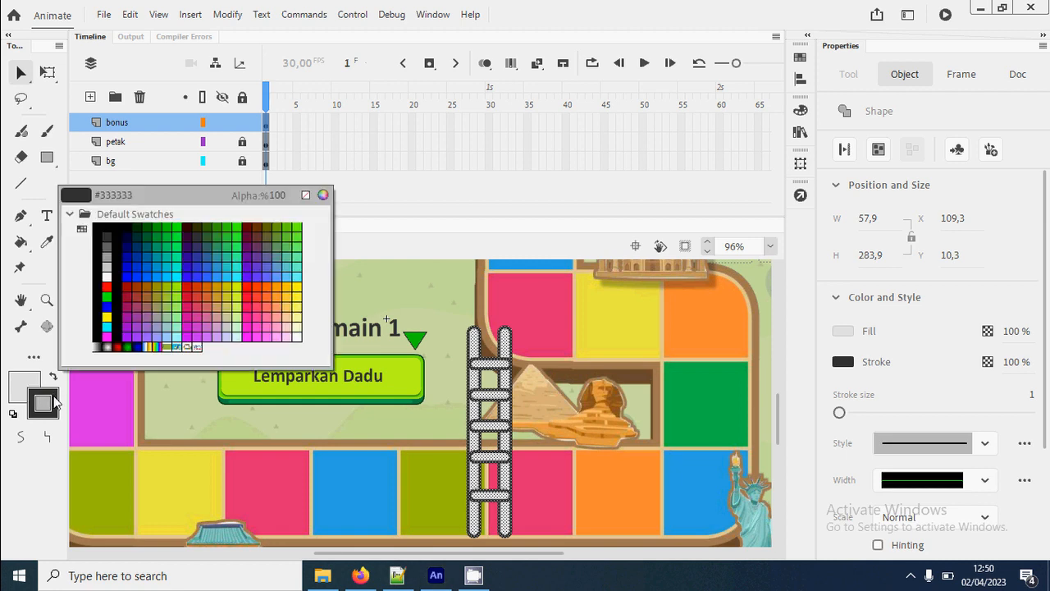
click(306, 195)
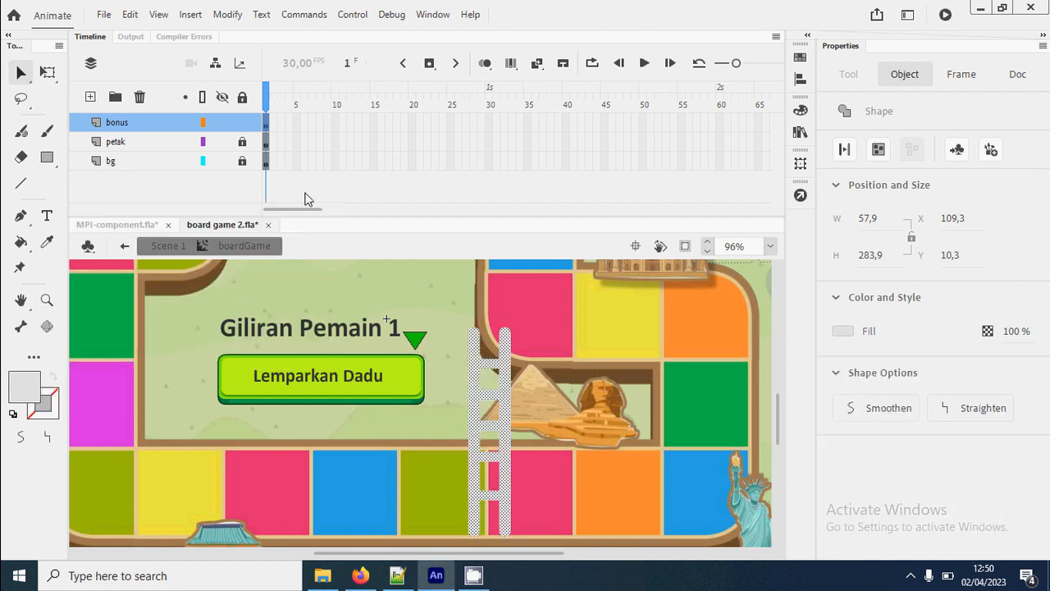
- Outline the merged ladder shape with a dark stroke of size 2 using the Ink Bottle tool
click(550, 351)
key(s)
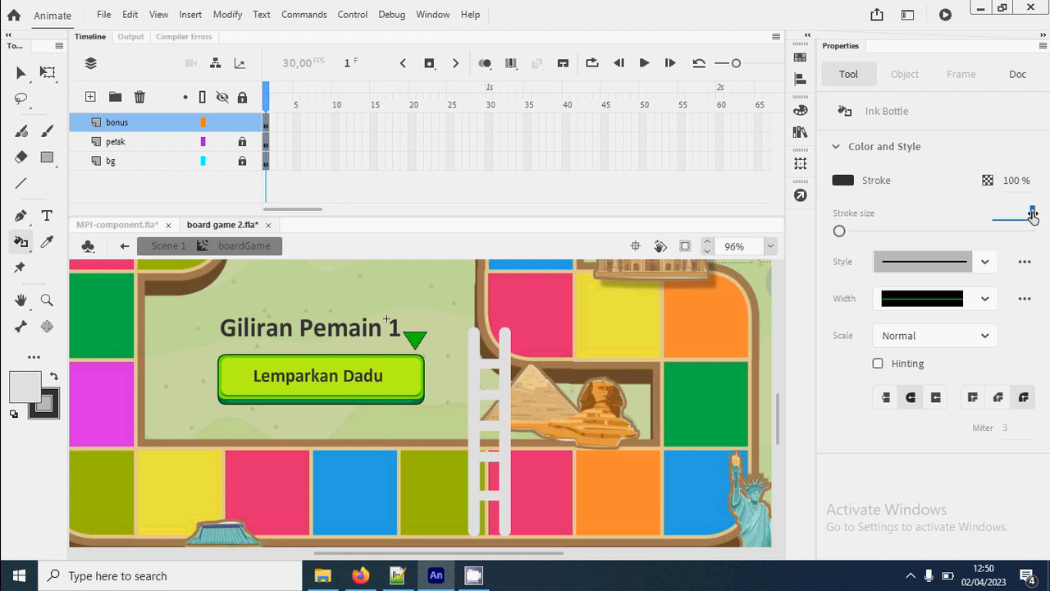
click(507, 375)
key(v)
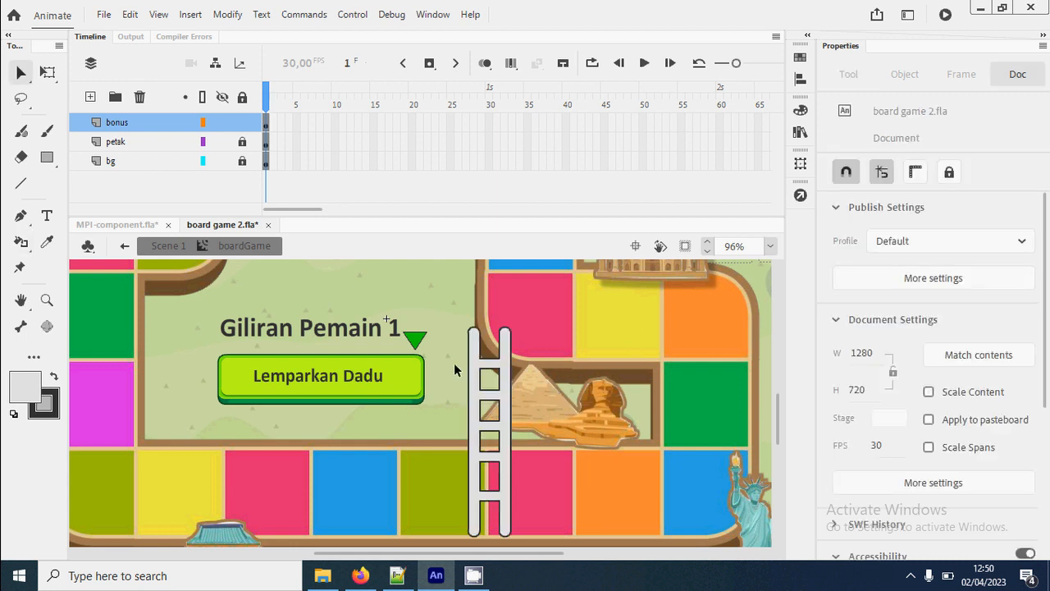
- Rotate the whole ladder clockwise and move it up so it leans from the olive bottom-row tile to the pink corner tile
drag(451, 322, 461, 549)
key(q)
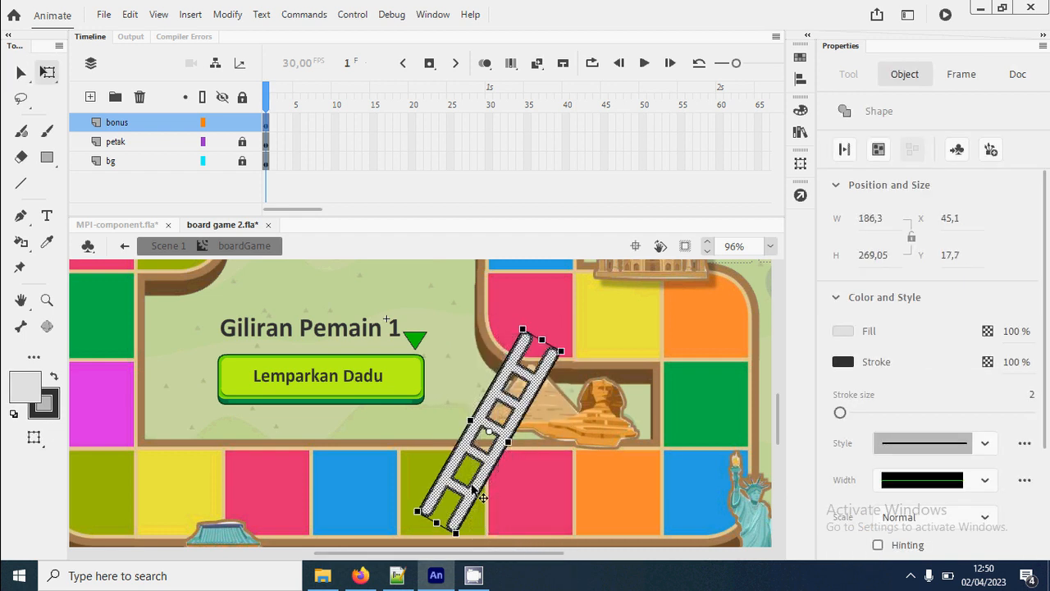
key(v)
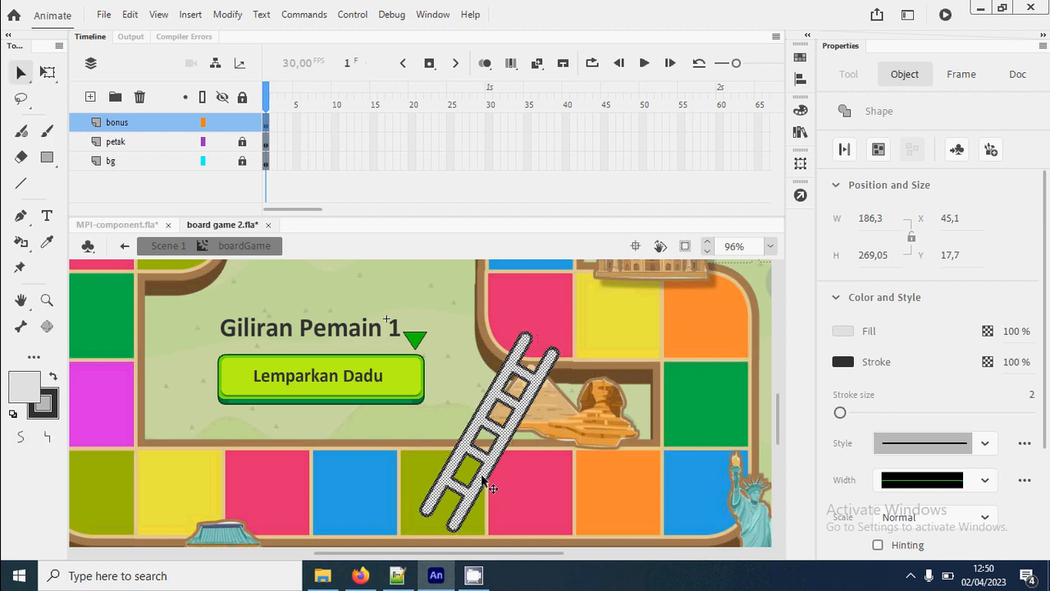
drag(487, 484, 488, 454)
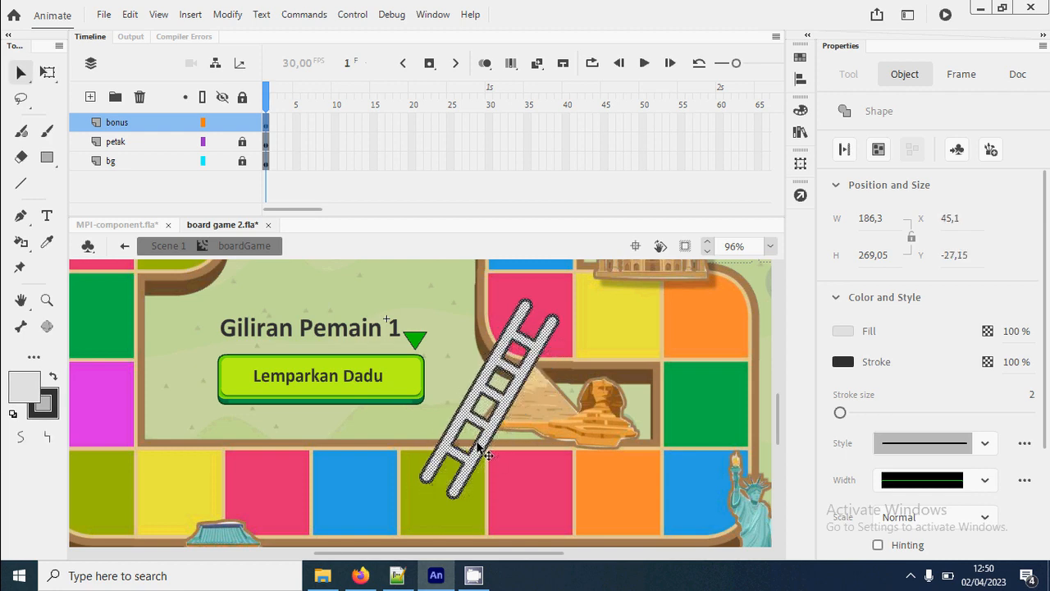
- Convert the ladder to a movie clip symbol named tangga and nudge it slightly upward
right_click(488, 449)
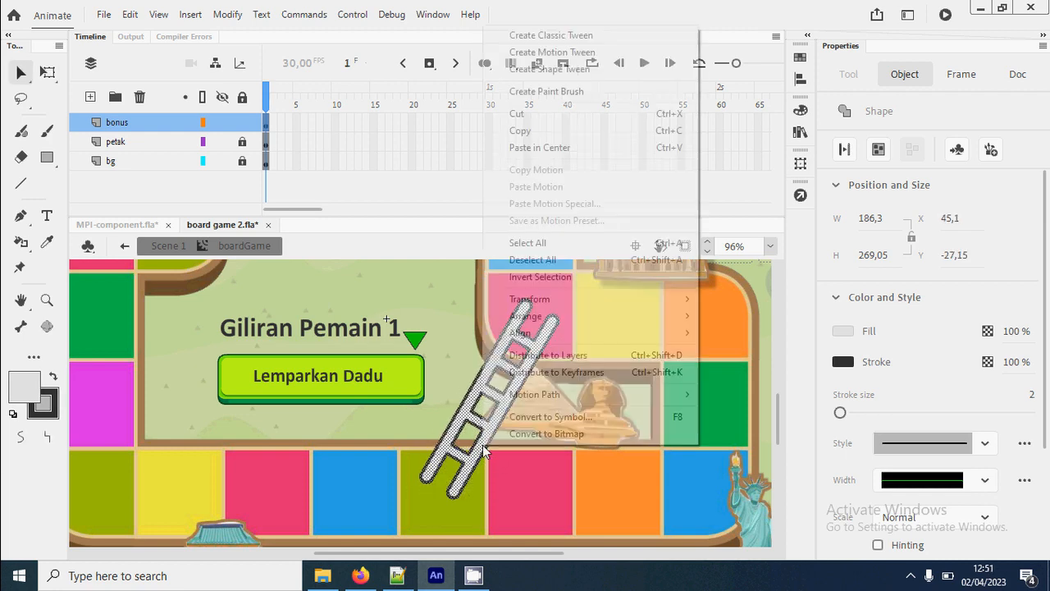
click(553, 417)
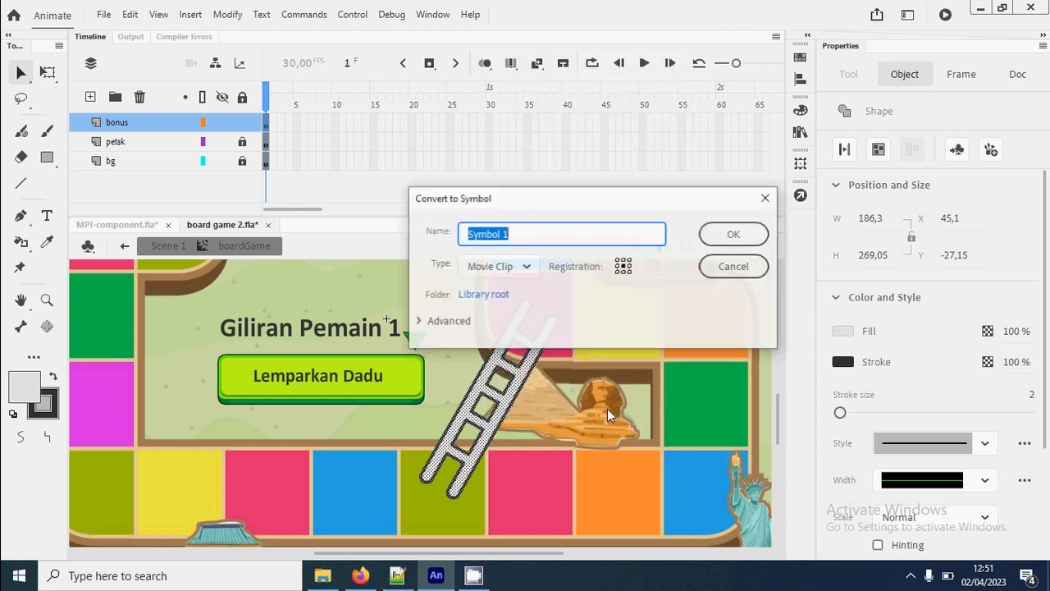
text(tangga)
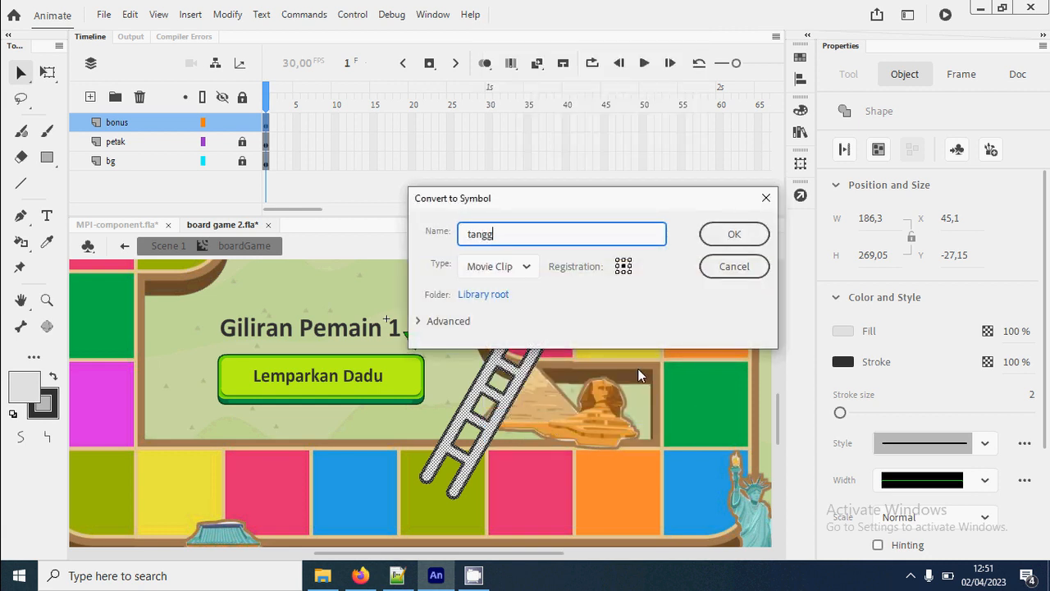
key(Return)
drag(482, 389, 504, 390)
scroll(510, 410, down, 5)
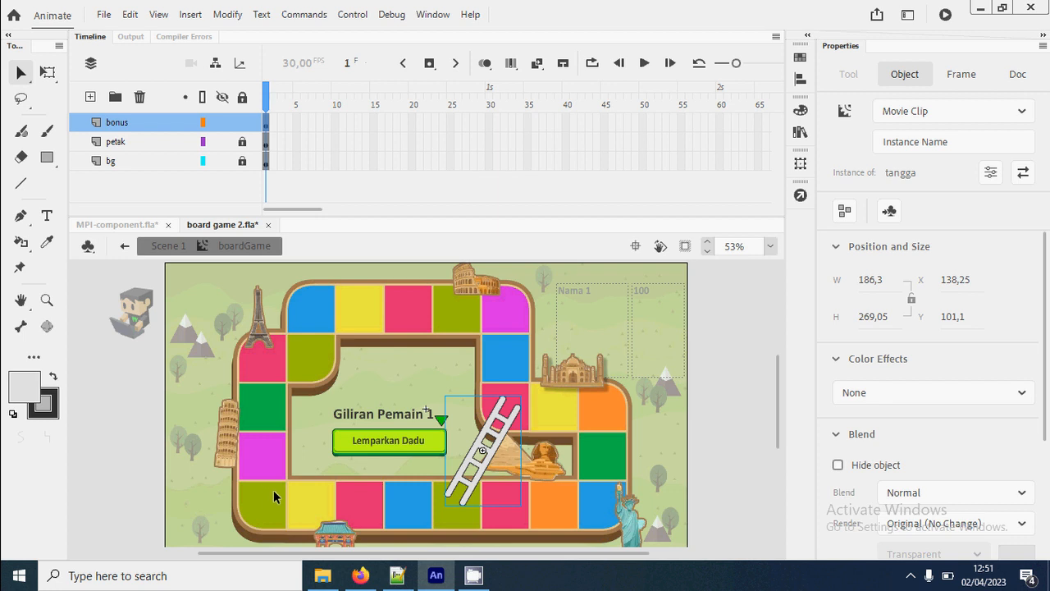
- Return to Scene 1 and select frame 10 of the kode layer
click(168, 246)
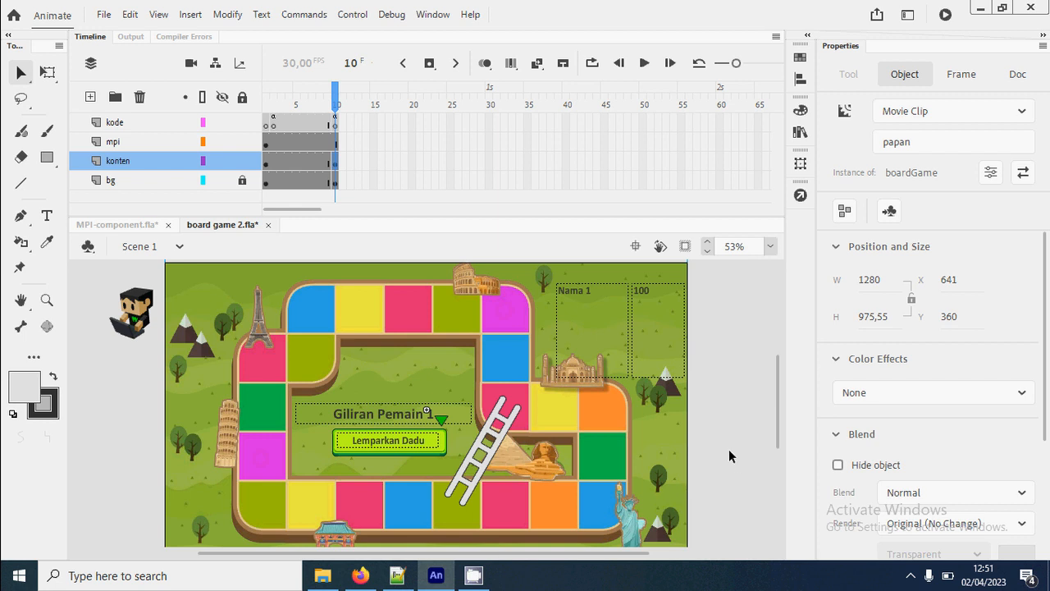
click(335, 123)
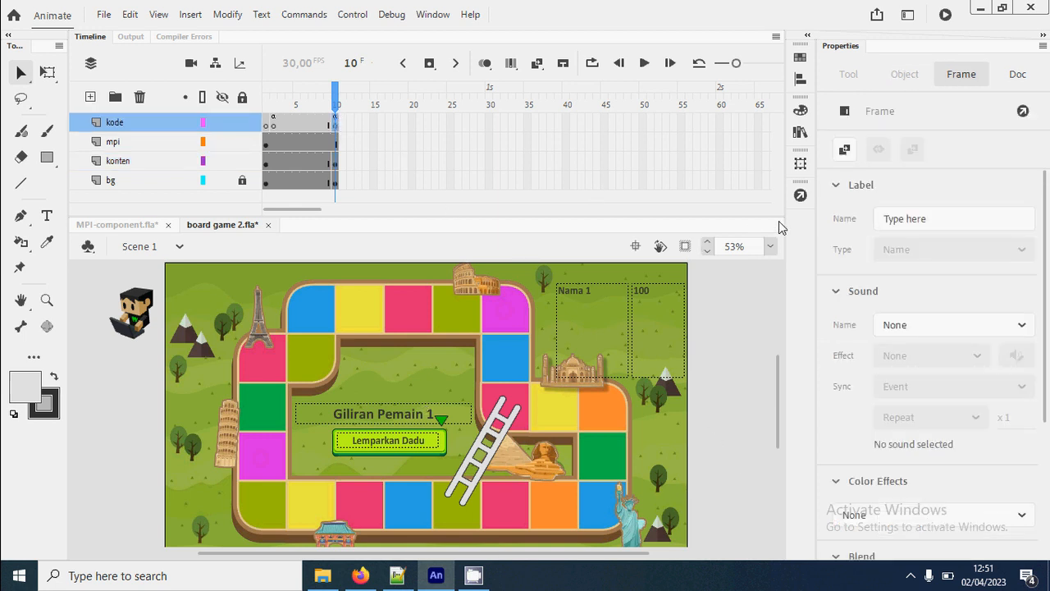
- Add the line monopoly.opsi[5] = ["pindah", 12]; below the warnaGiliran line in the script of kode frame 10
click(801, 197)
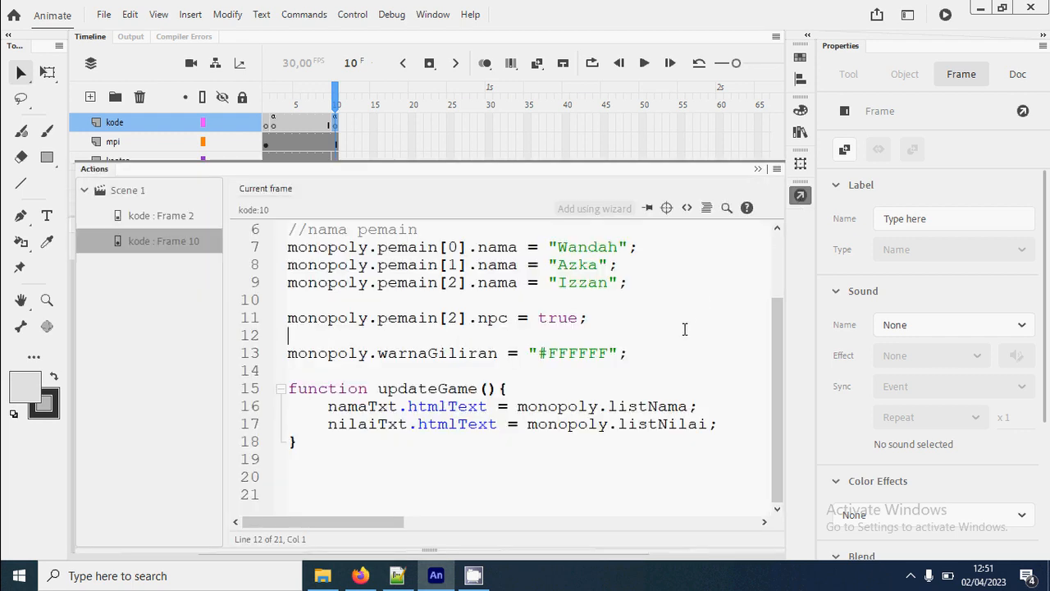
scroll(685, 329, up, 2)
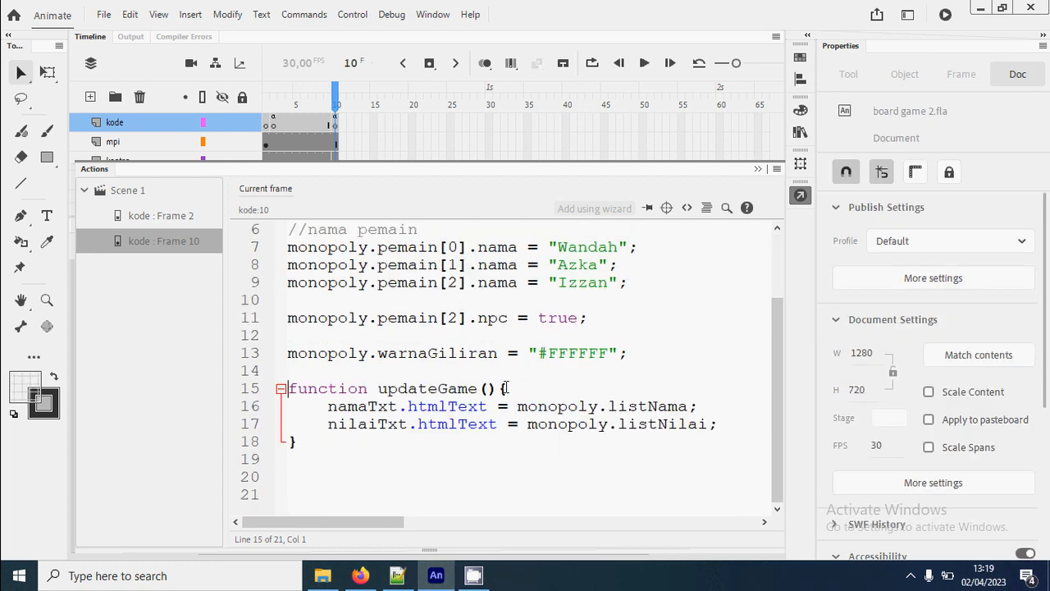
click(632, 353)
key(Return)
key(Return)
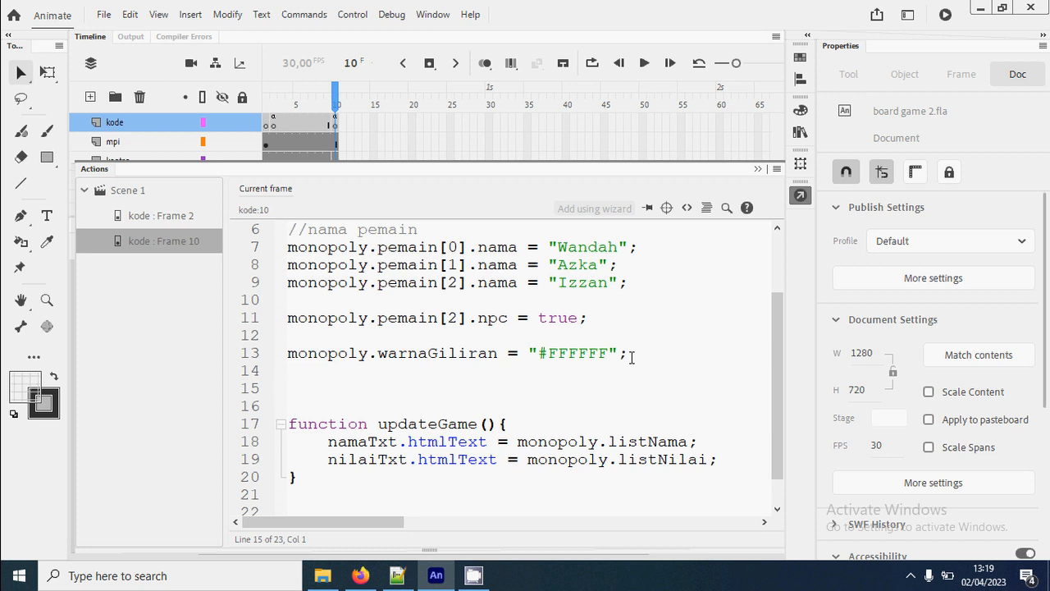
text(monopoly.ops)
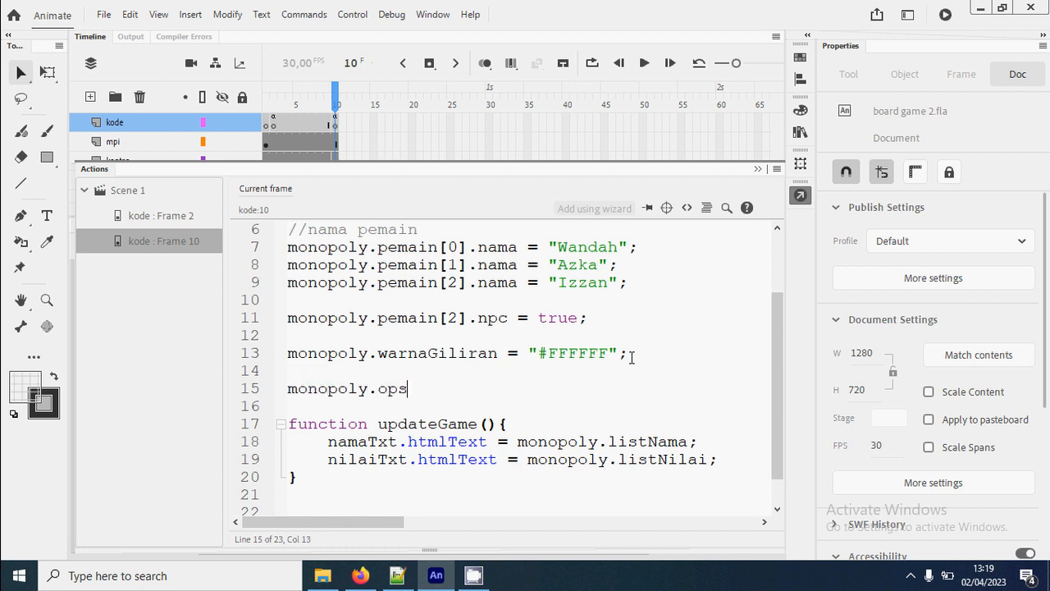
text(i[5] = ["pinda)
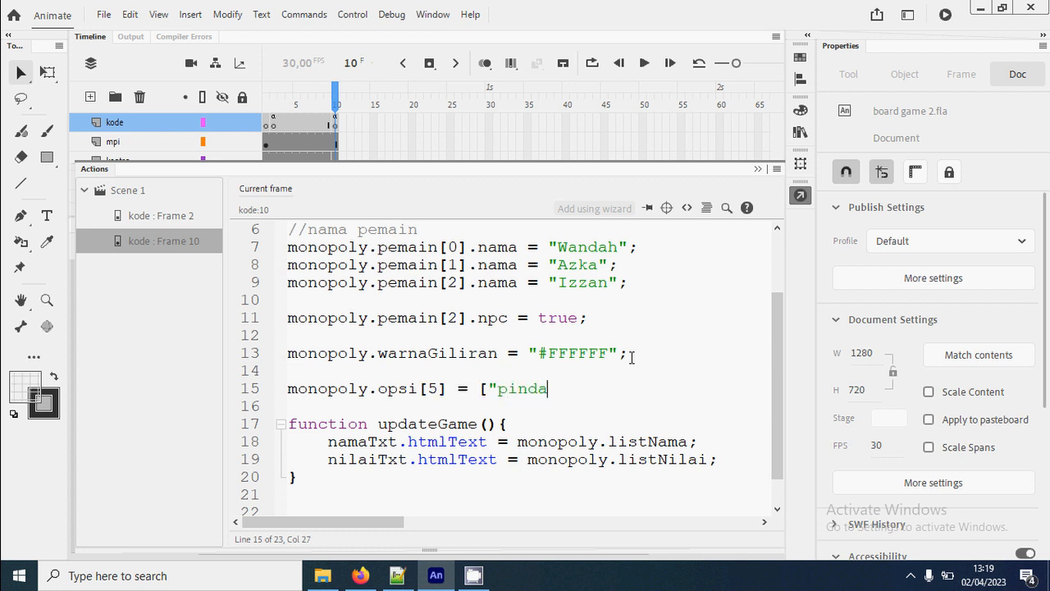
text(h", 12])
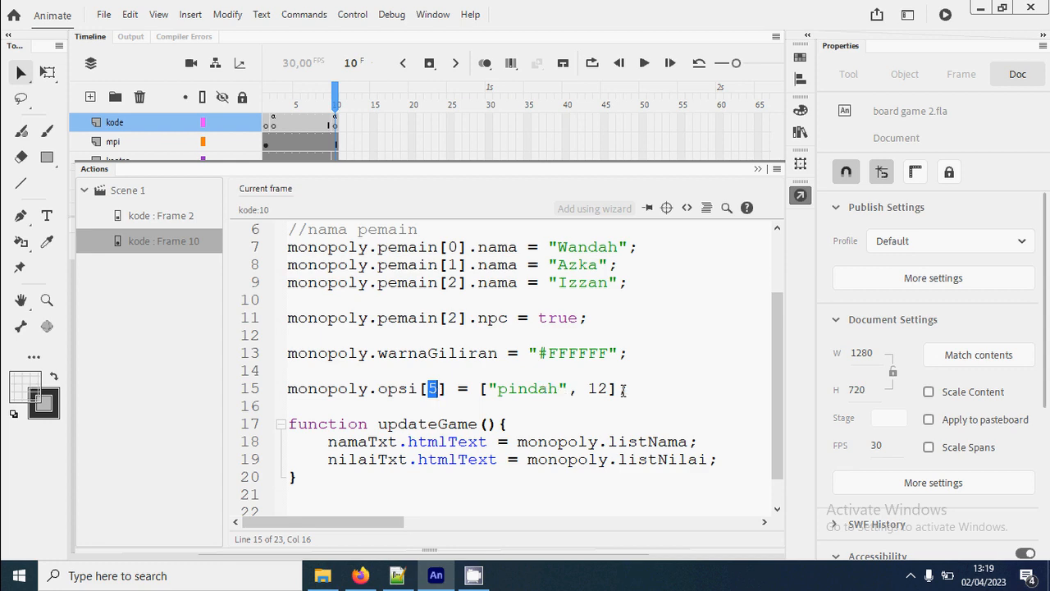
drag(609, 389, 587, 388)
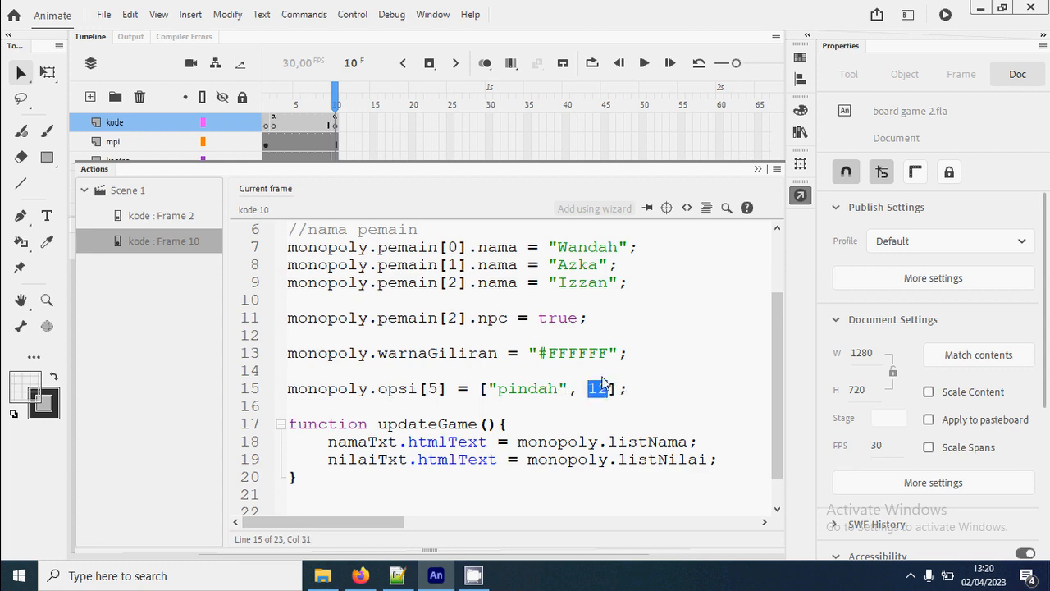
click(801, 194)
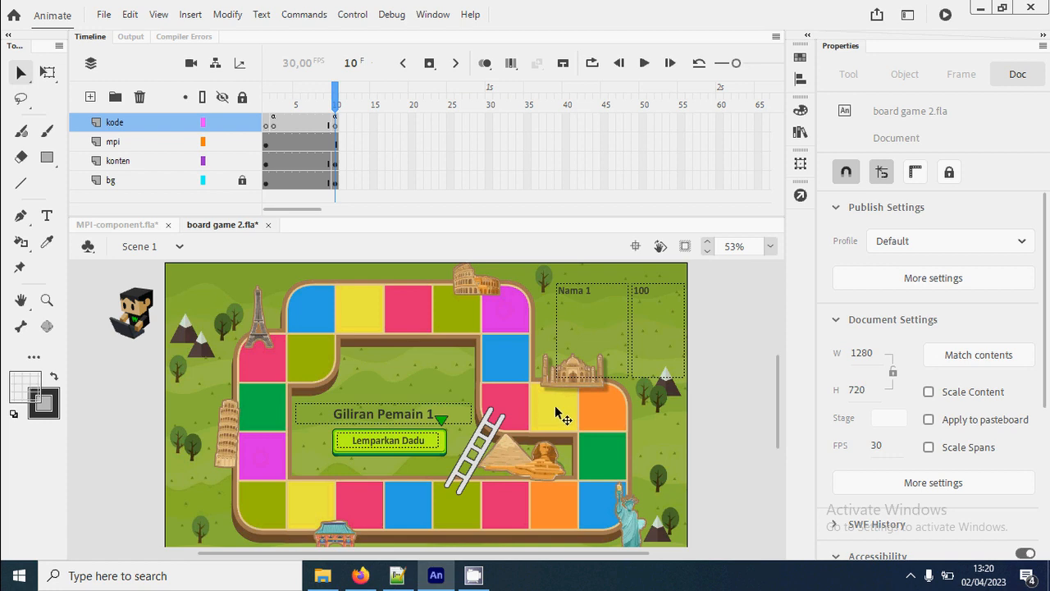
- Test the movie by starting the game and rolling the dice for the first two players, and close the preview
key(ctrl+Return)
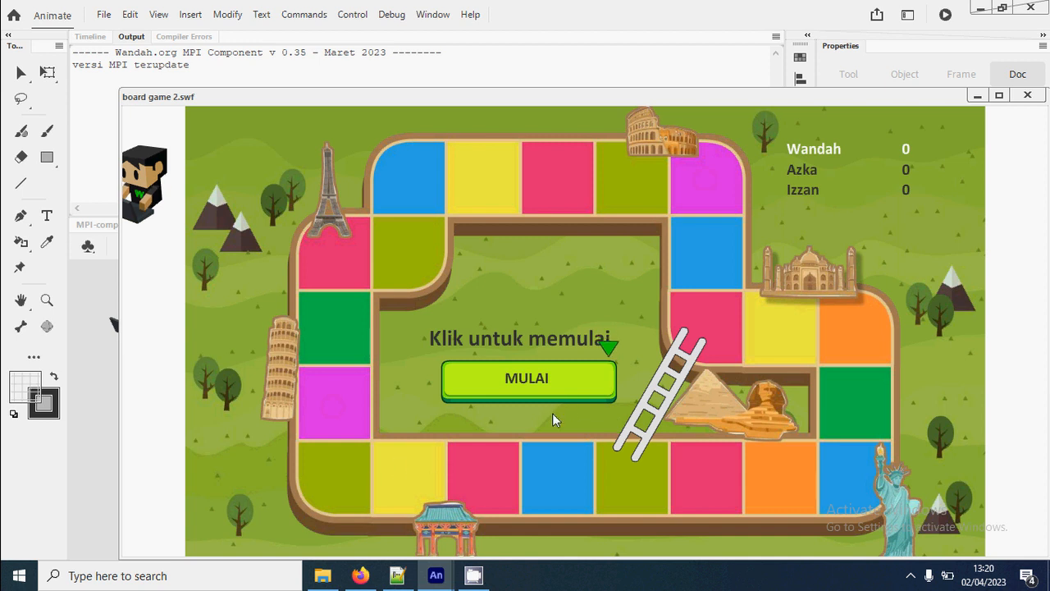
click(577, 389)
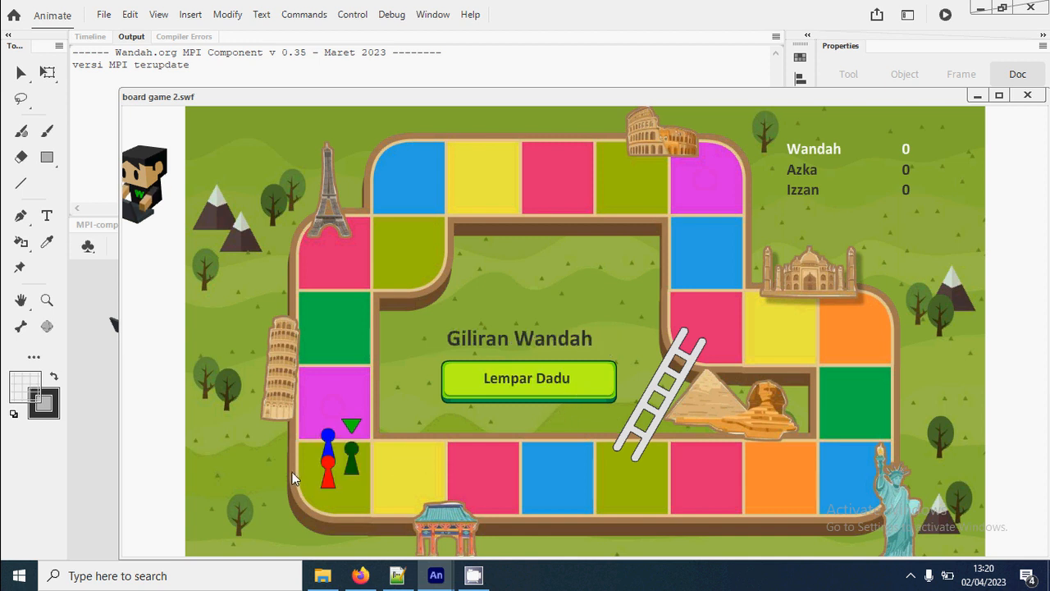
click(595, 386)
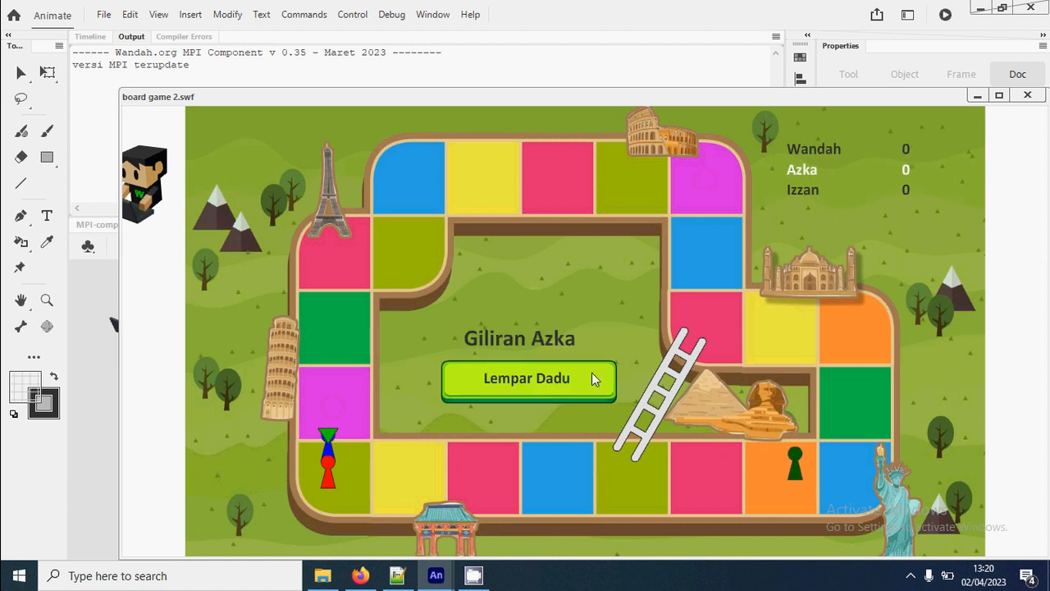
click(577, 385)
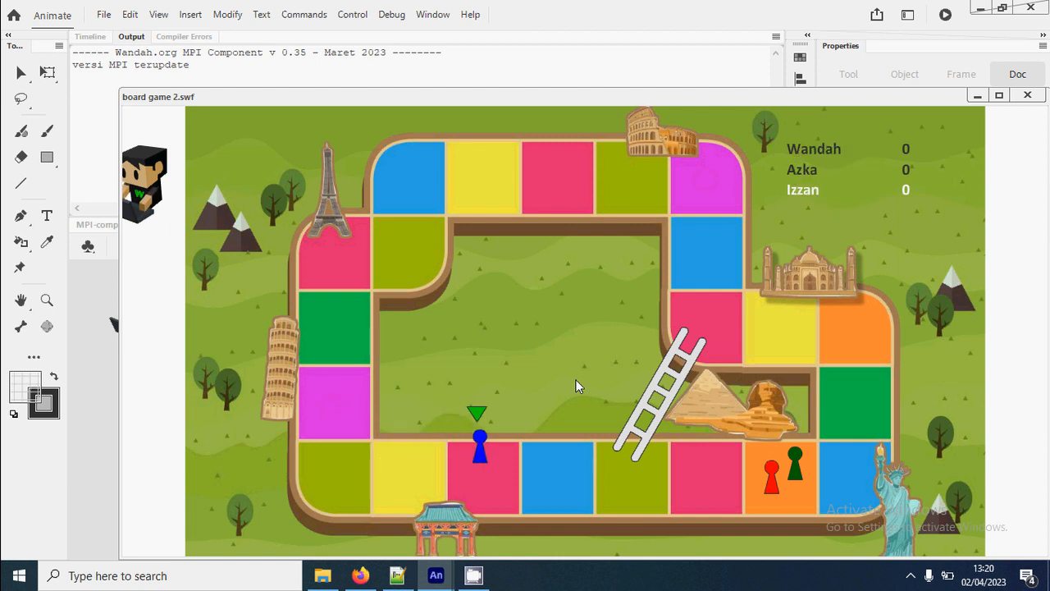
click(1027, 95)
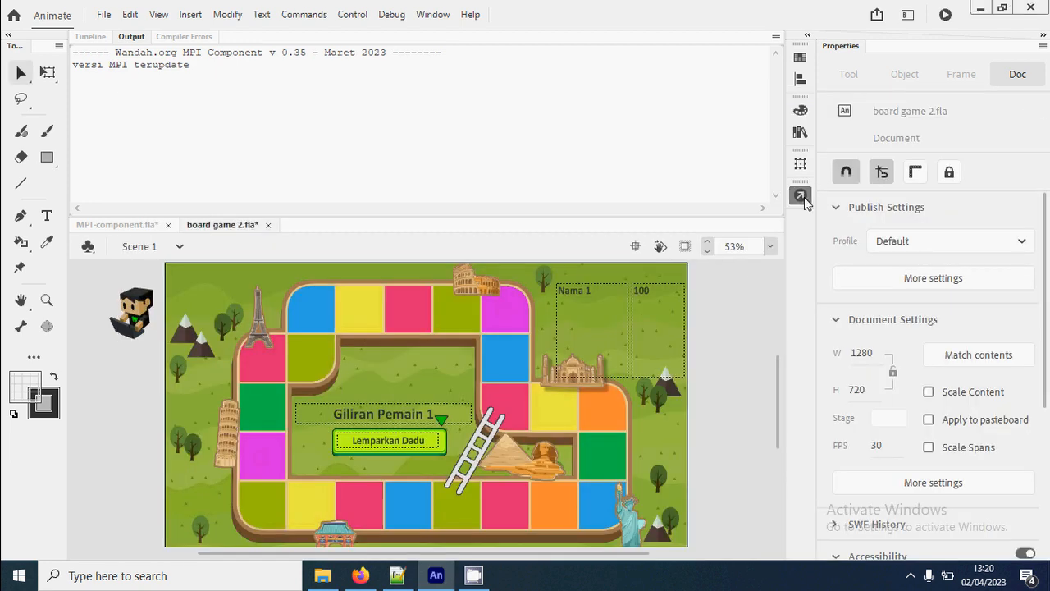
- Insert the line mpi.debugDadu = true; below the npc line in the script of kode frame 10
click(802, 198)
click(638, 357)
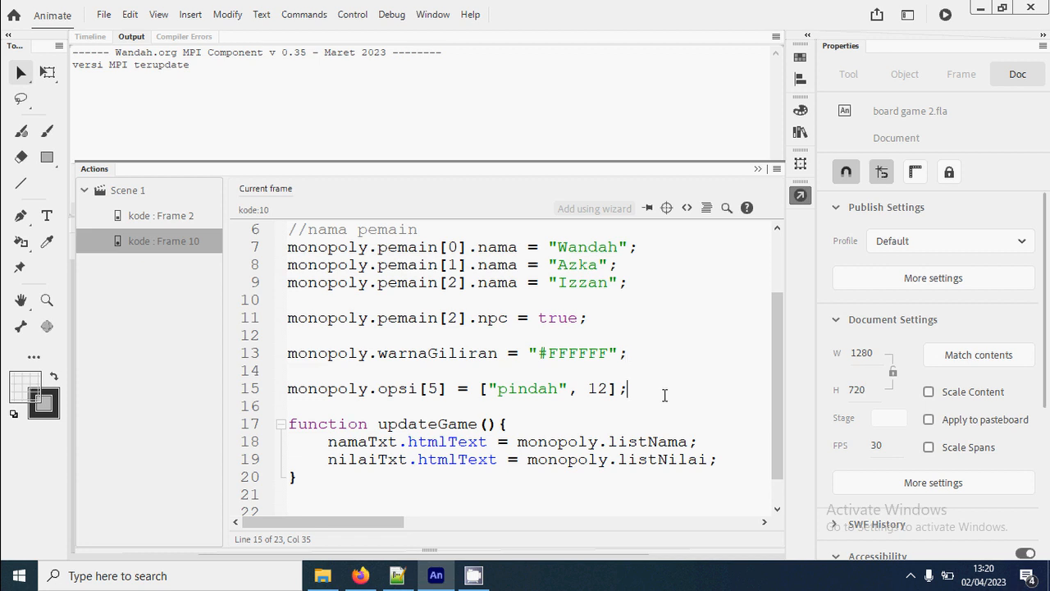
key(Return)
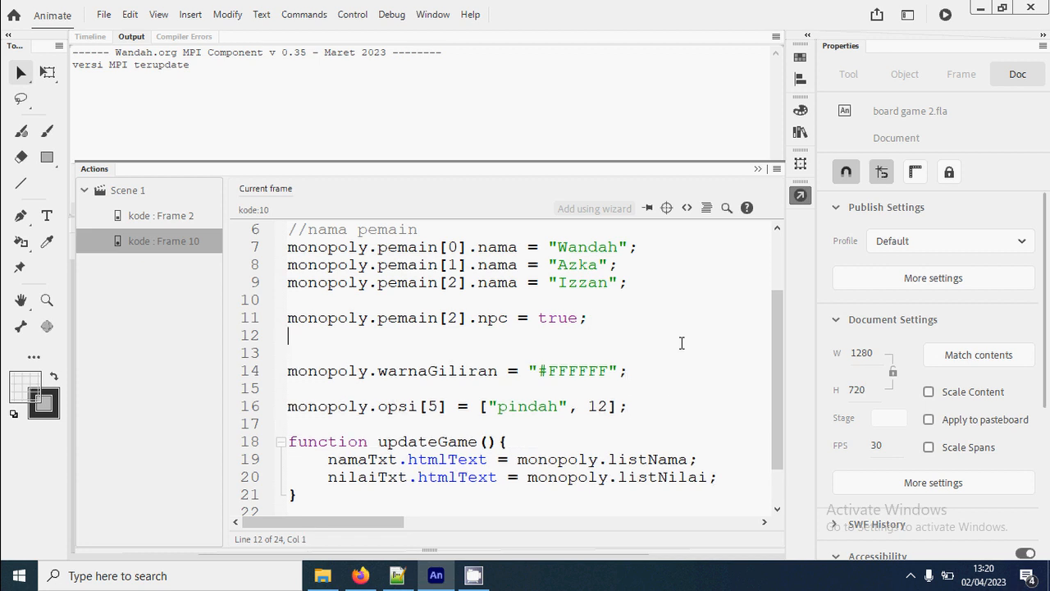
text(mpi.debugF)
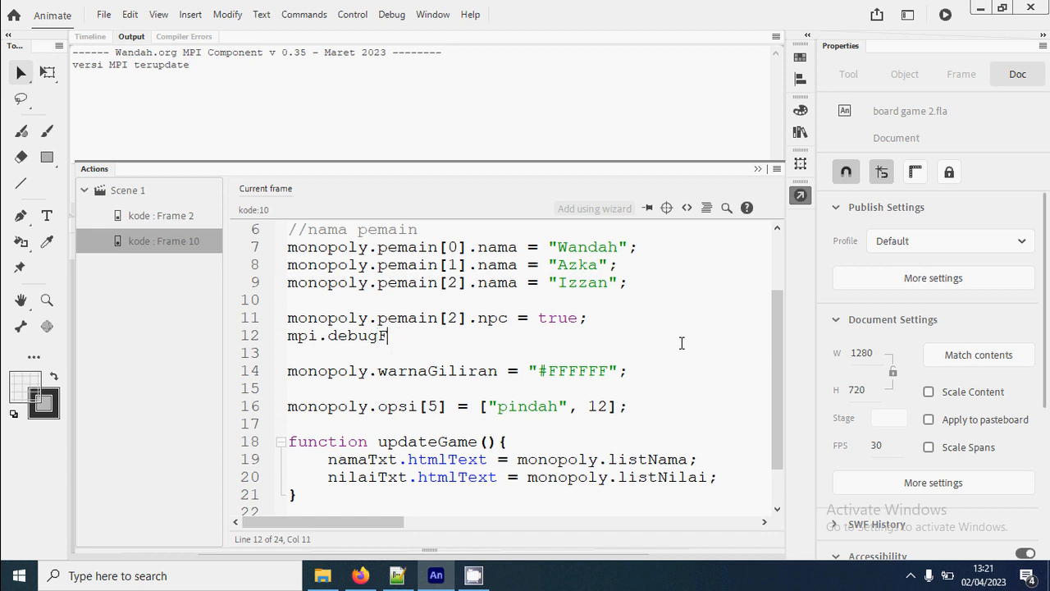
key(BackSpace)
text(Dadu = true;)
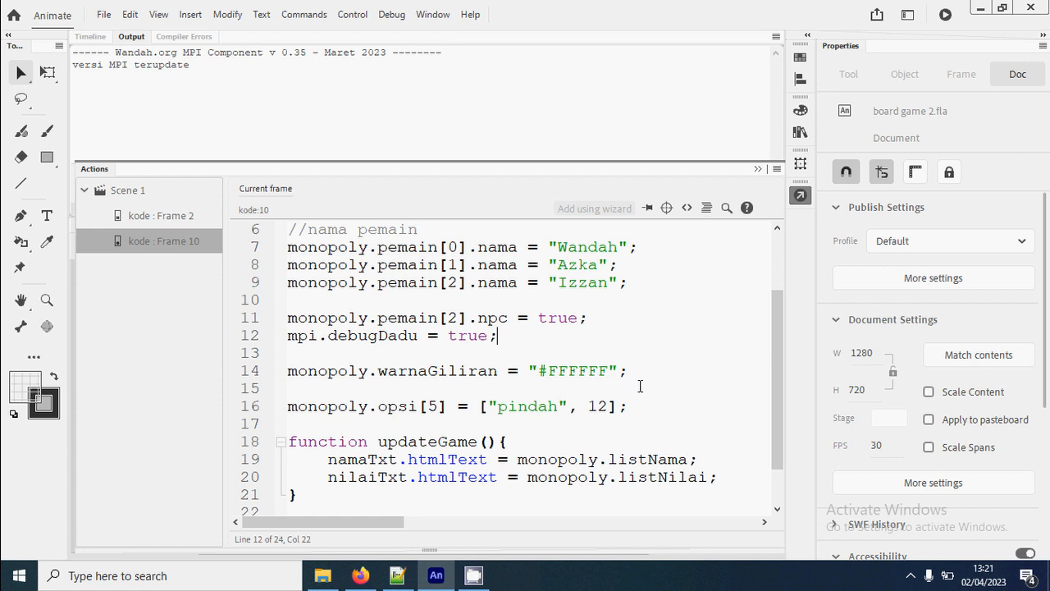
drag(506, 336, 283, 335)
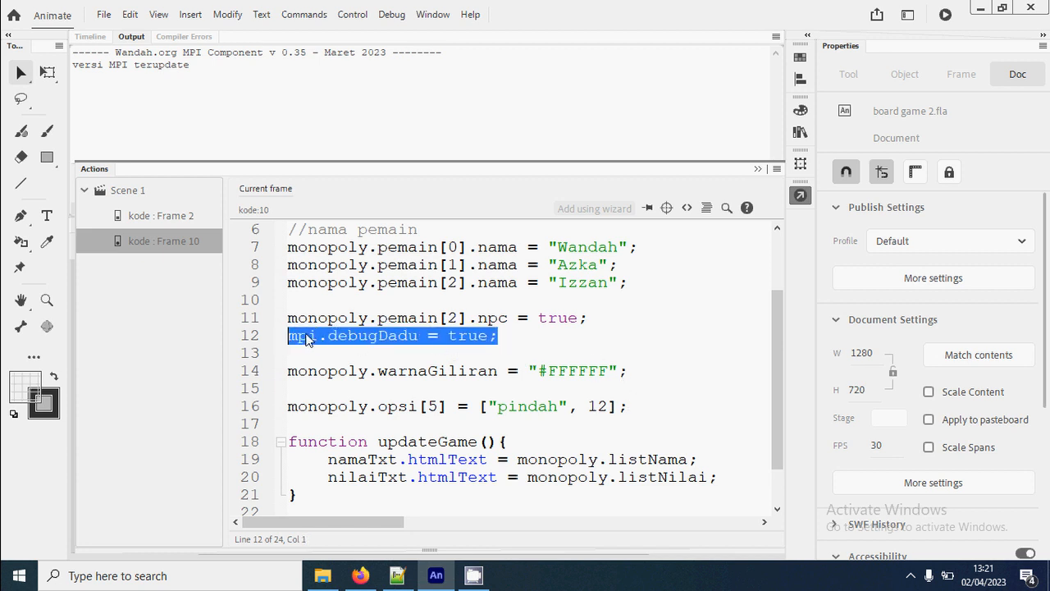
double_click(306, 336)
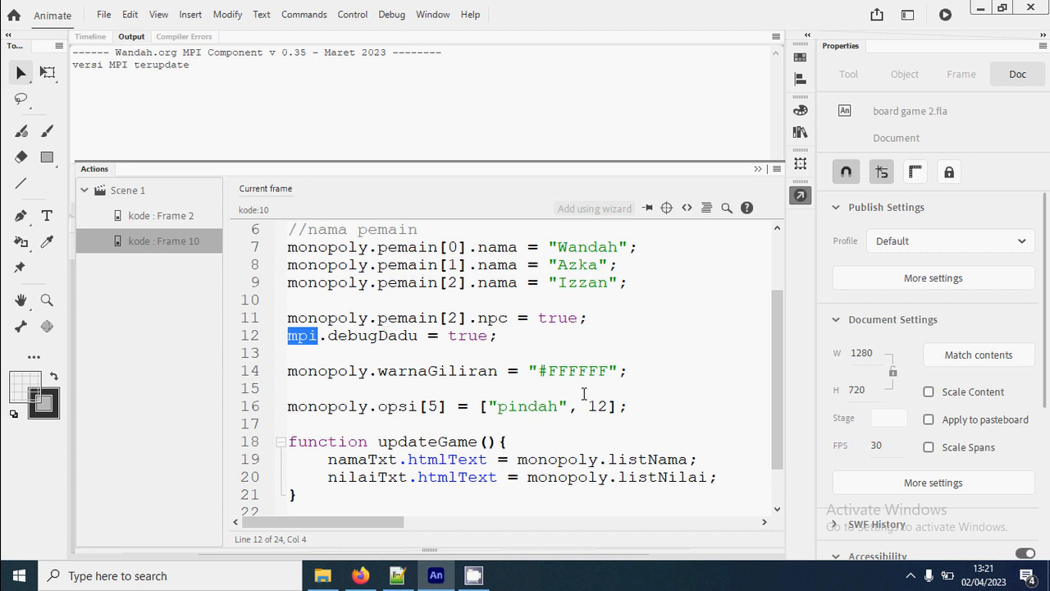
click(665, 396)
- Run the game again with dice debugging enabled, roll for the first two players to check the ladder move, and close the preview
key(ctrl+Return)
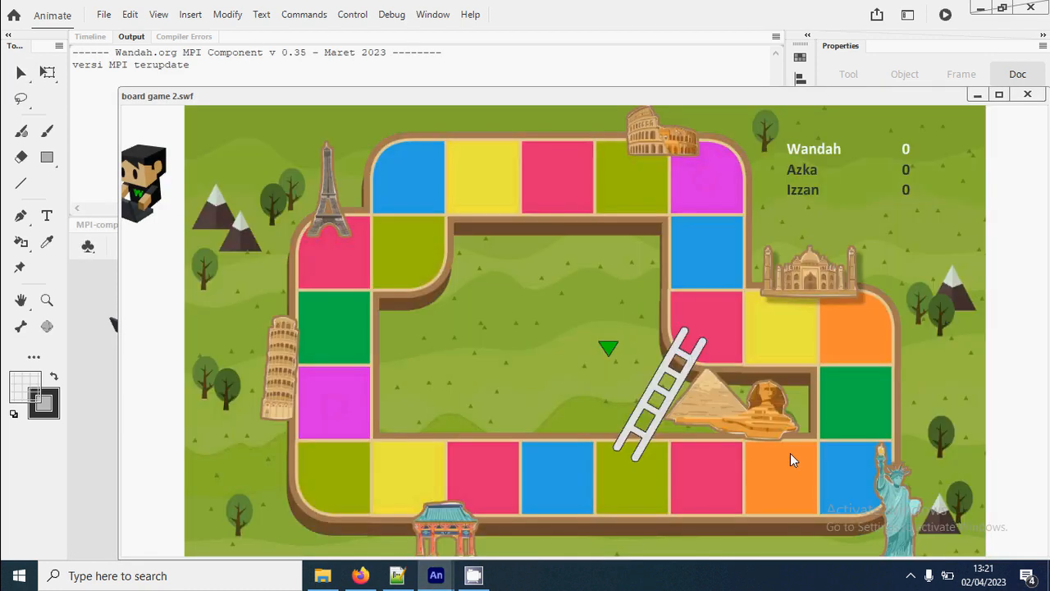
click(877, 485)
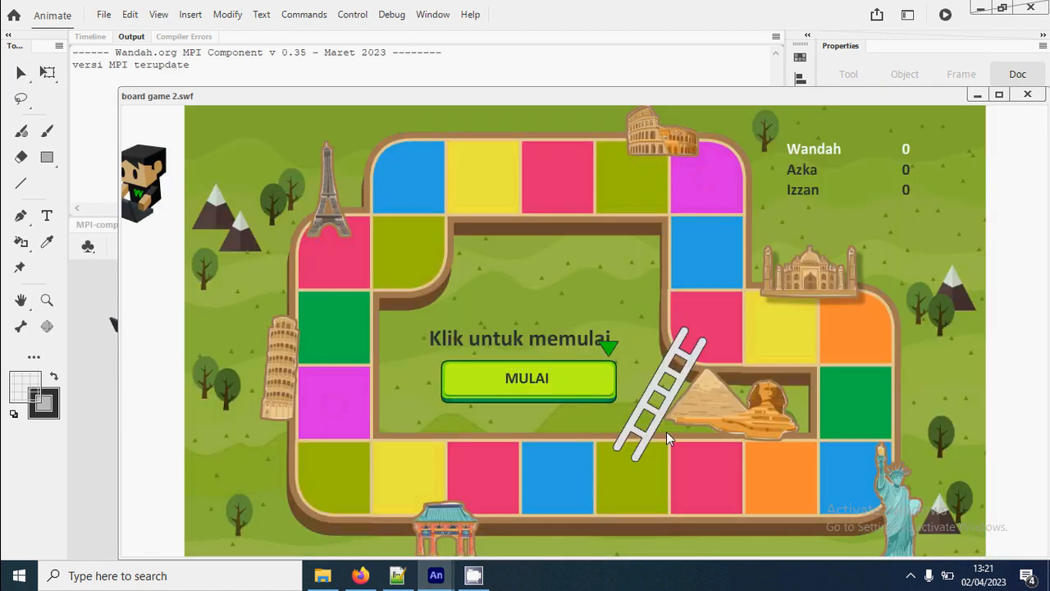
click(578, 392)
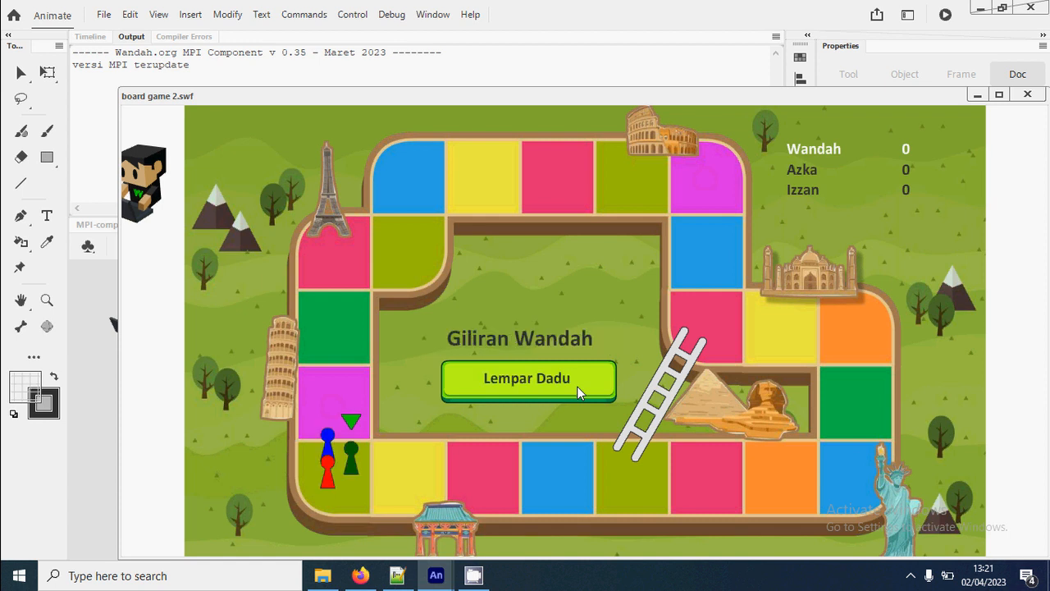
click(579, 390)
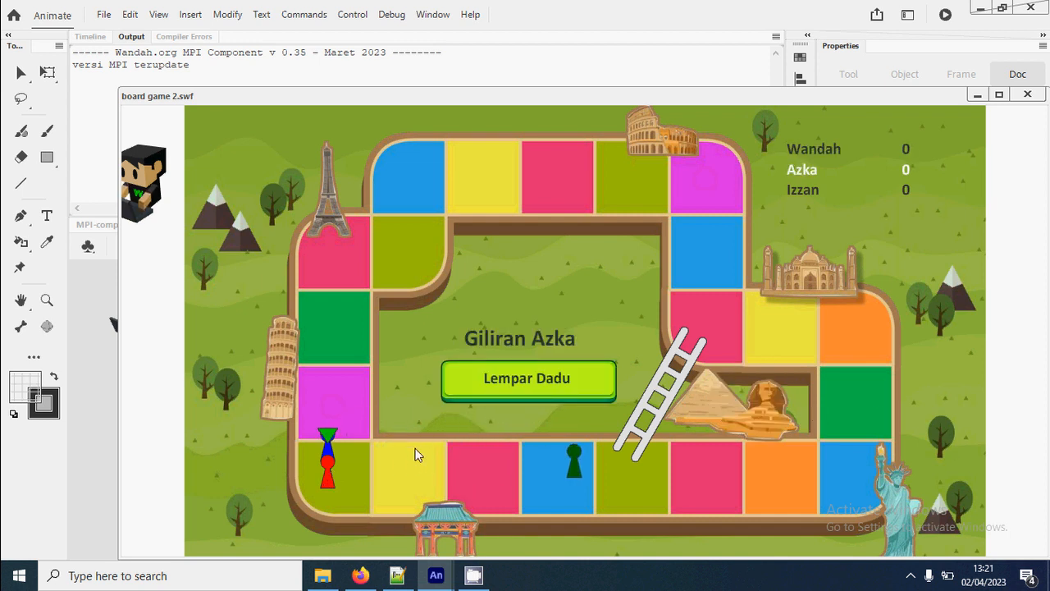
click(604, 382)
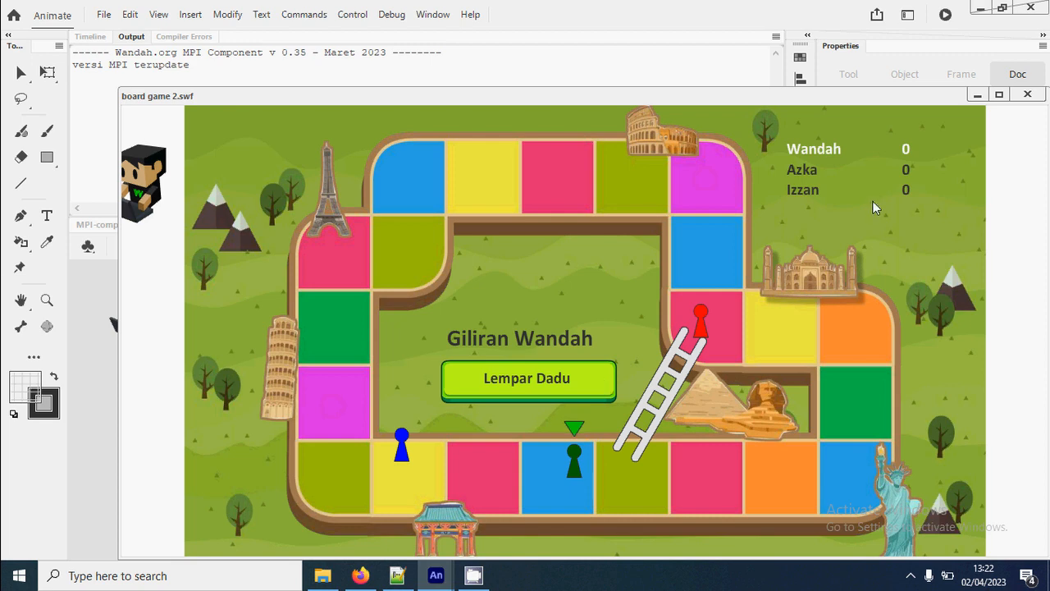
click(1027, 95)
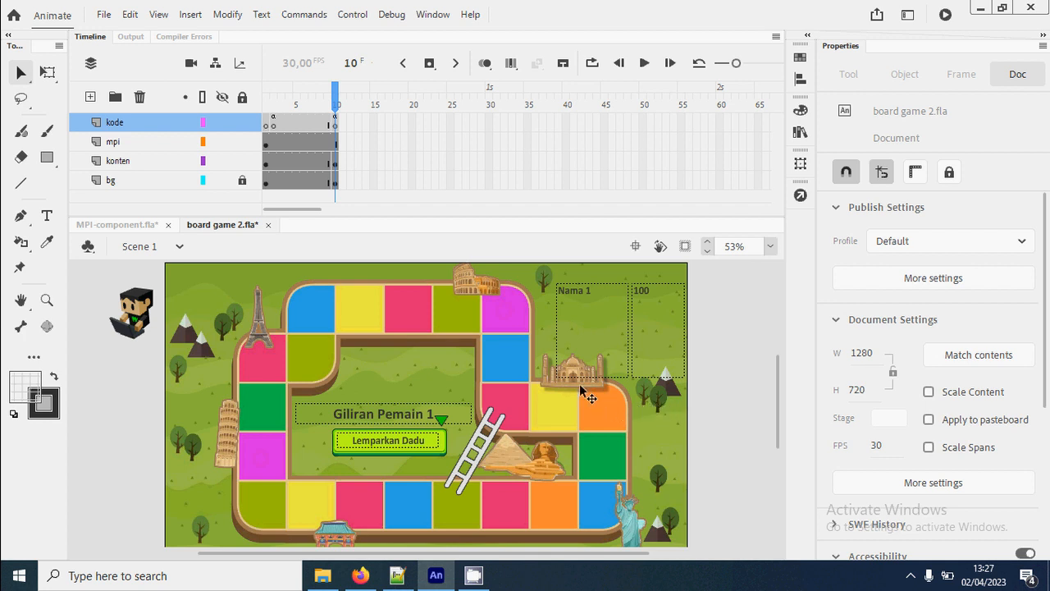
- Open the boardGame symbol for editing, make the bonus layer active and lock the petak layer
click(521, 404)
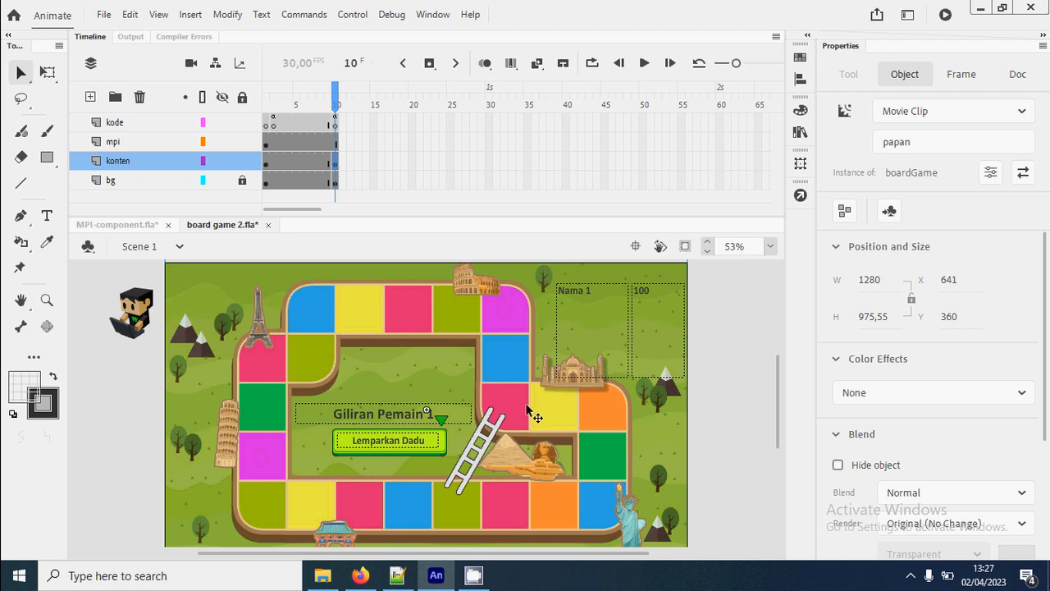
double_click(528, 408)
click(261, 138)
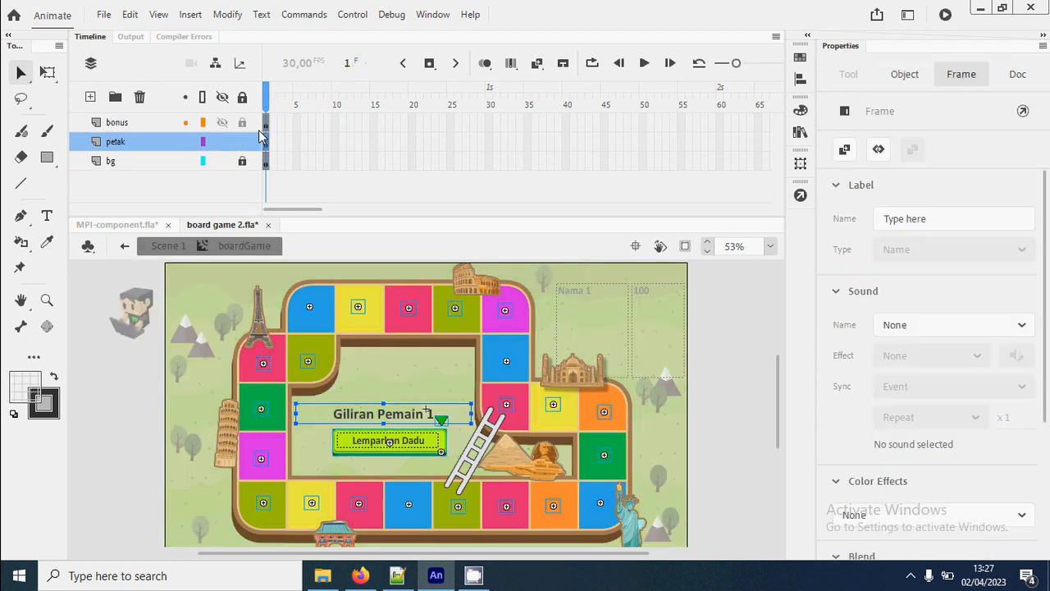
click(267, 128)
click(247, 139)
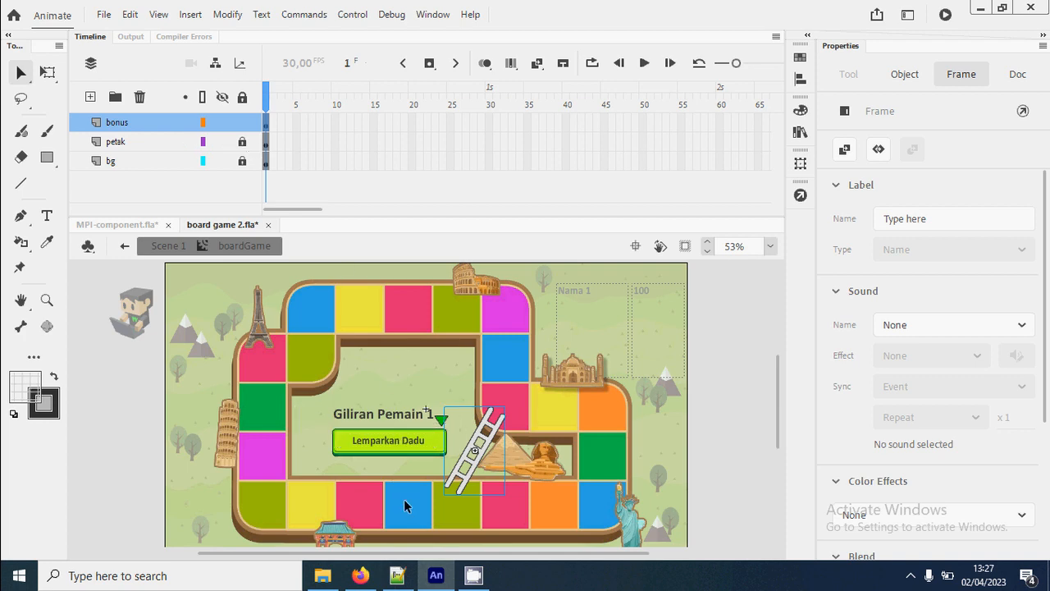
- Place the static text 3 on the pink tile above the temple gate in the board's bottom row
click(328, 459)
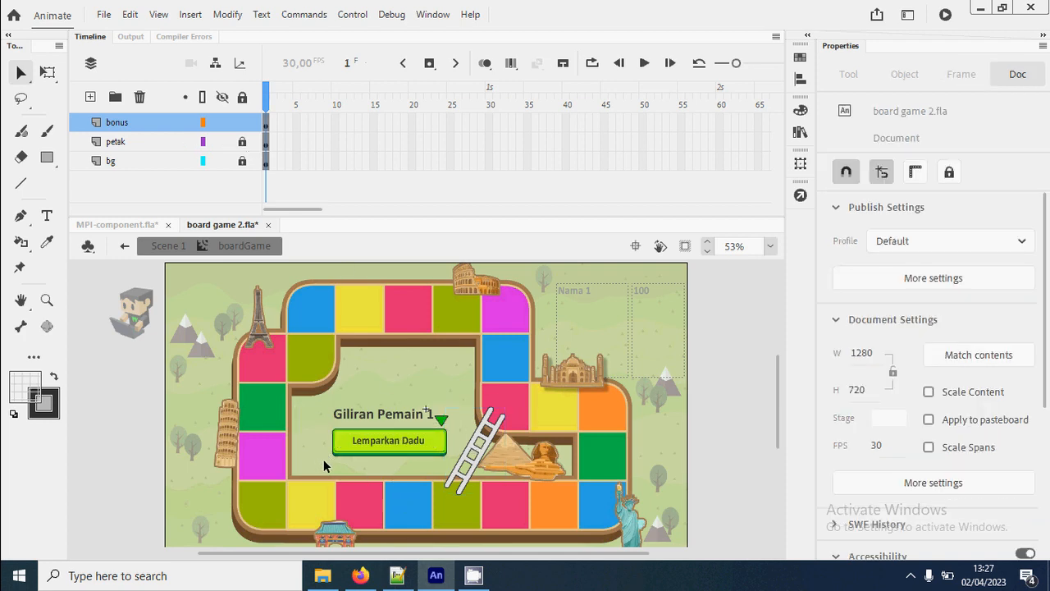
key(z)
alt+click(327, 464)
drag(366, 394, 427, 462)
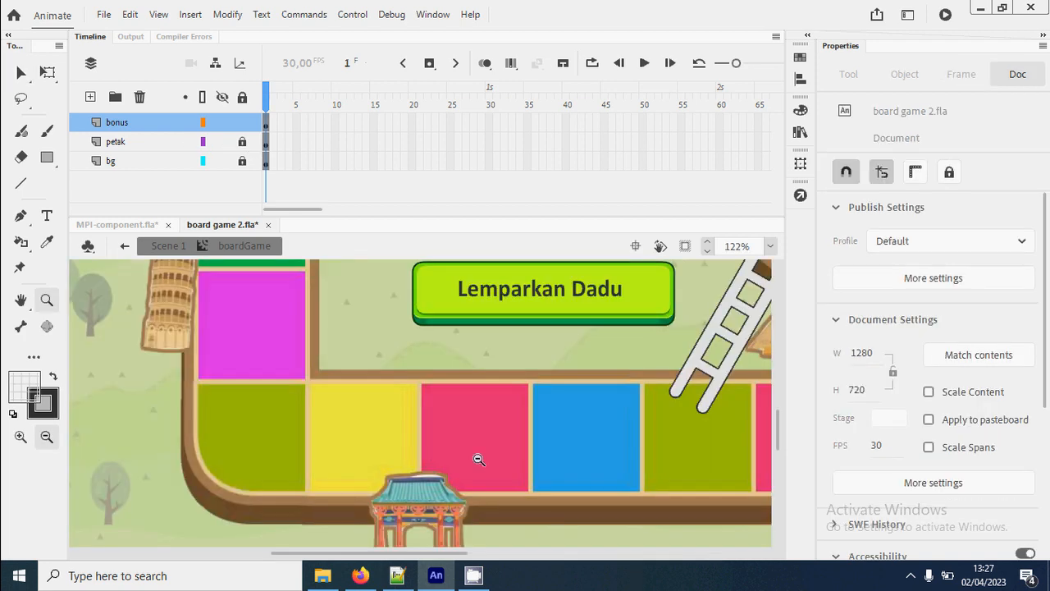
drag(640, 408, 681, 462)
alt+click(632, 441)
alt+click(632, 441)
drag(284, 335, 460, 398)
alt+click(463, 408)
alt+click(463, 408)
alt+click(367, 409)
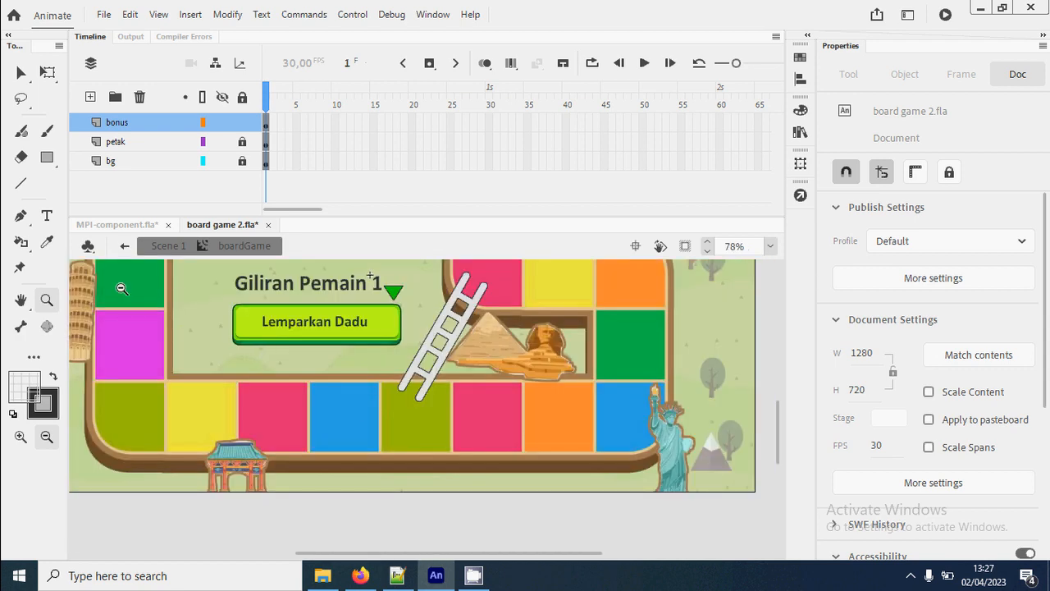
drag(122, 289, 542, 529)
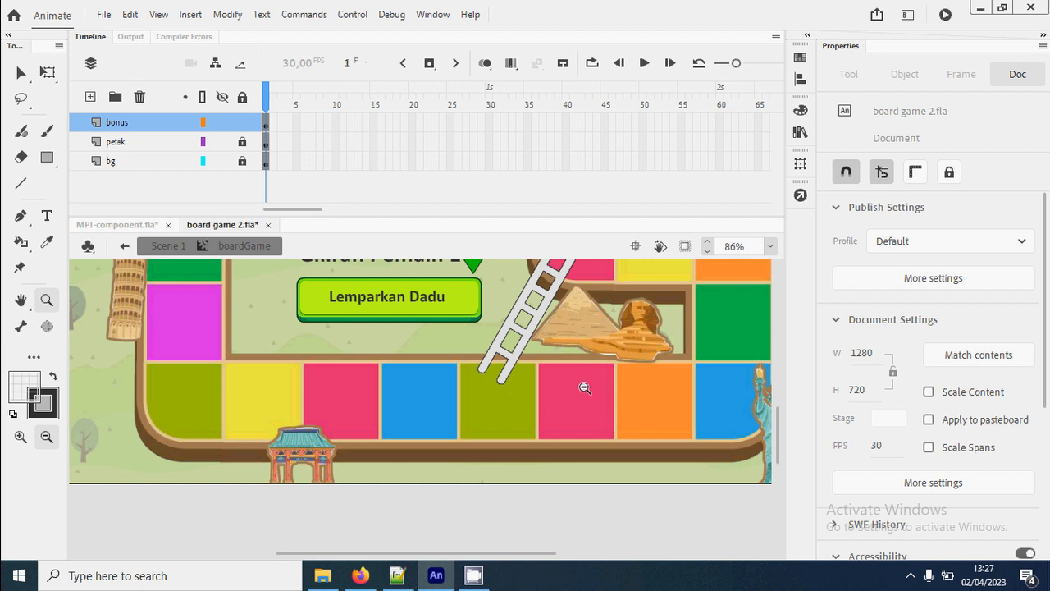
click(48, 216)
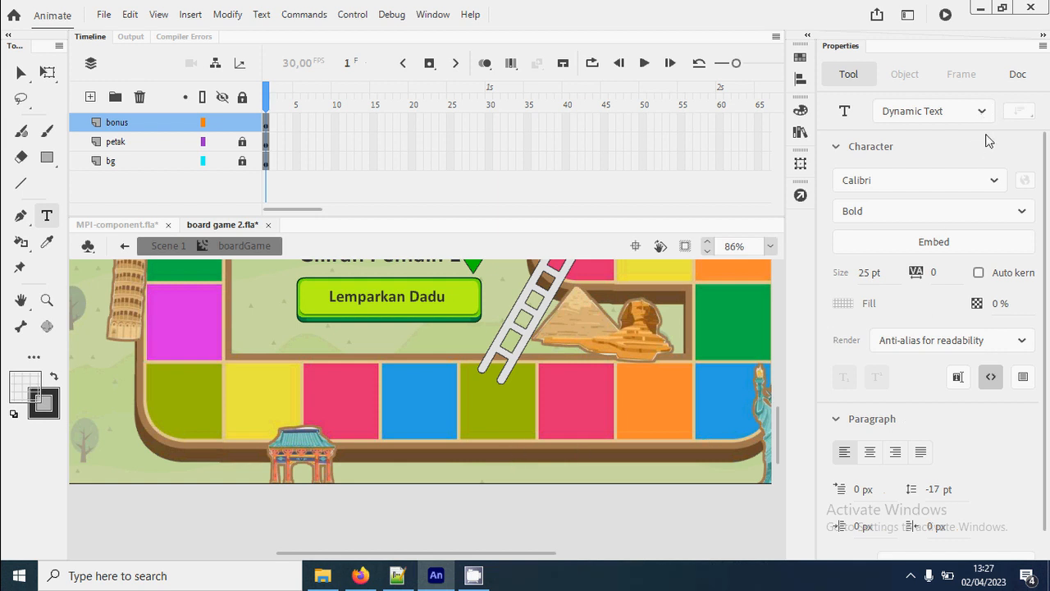
click(981, 111)
click(908, 138)
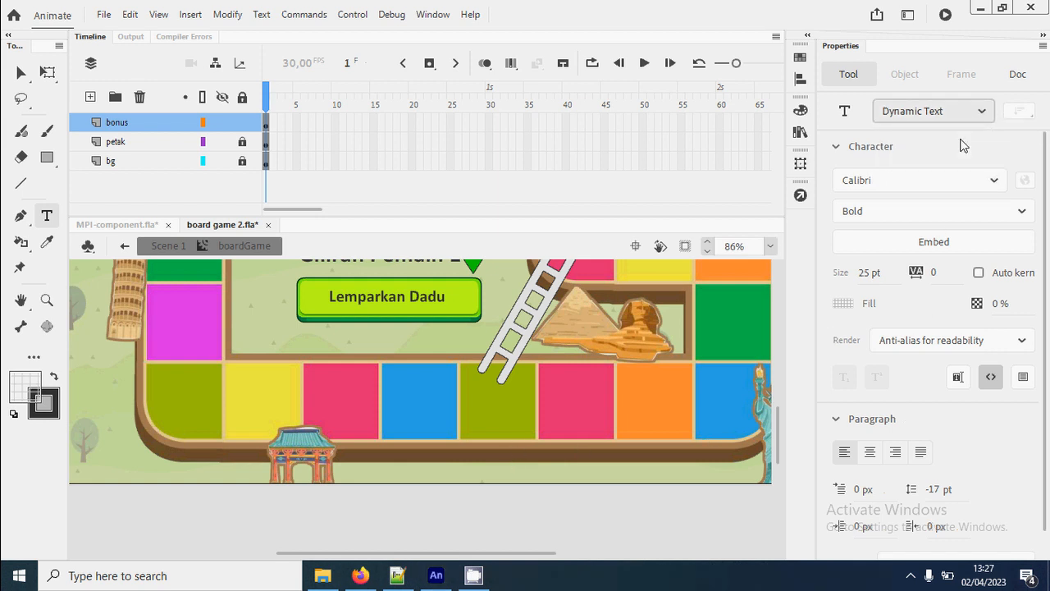
click(339, 414)
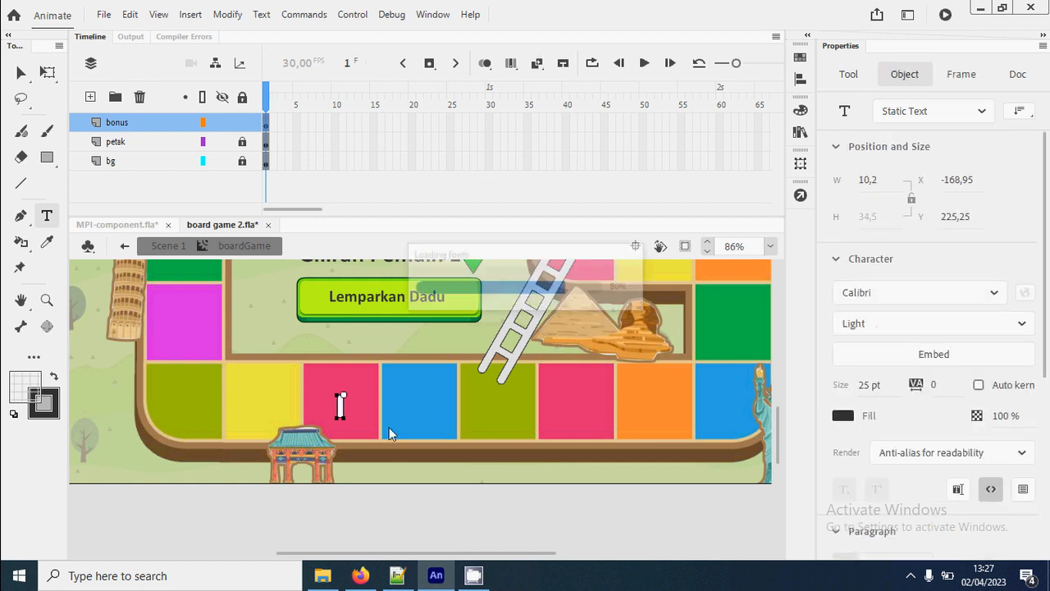
text(3)
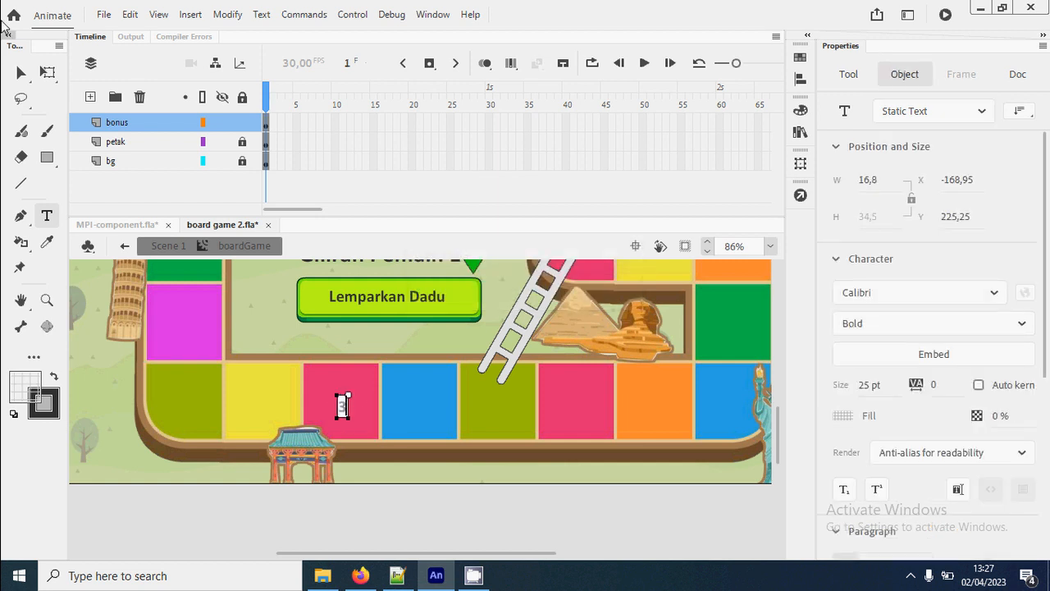
click(20, 72)
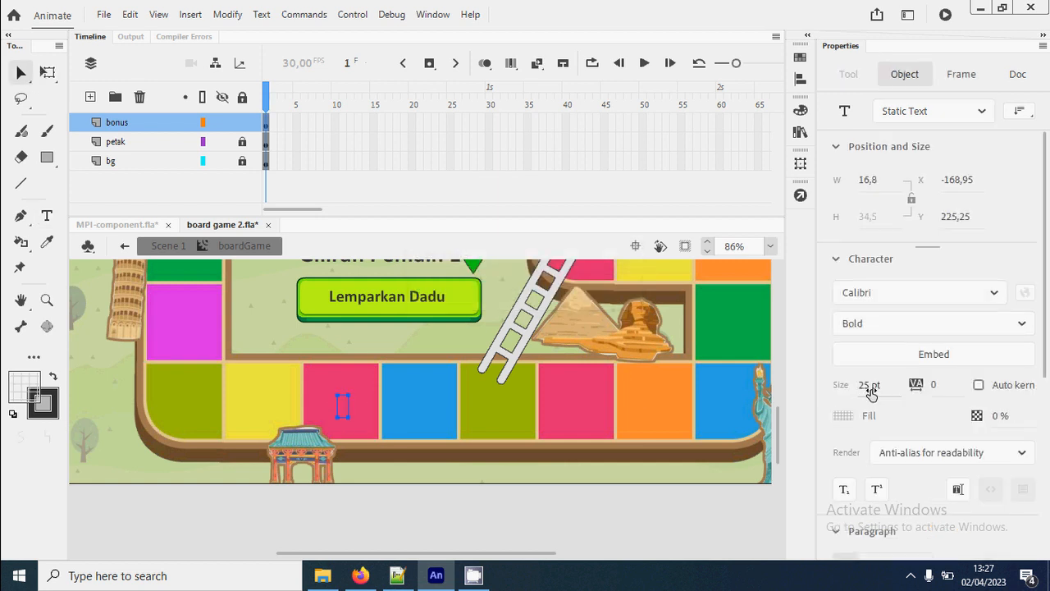
- Format the tile's number 3 with a white fill at 100% alpha and a text size of 48 pt
drag(870, 386, 880, 384)
click(846, 416)
click(903, 416)
drag(996, 417, 1046, 426)
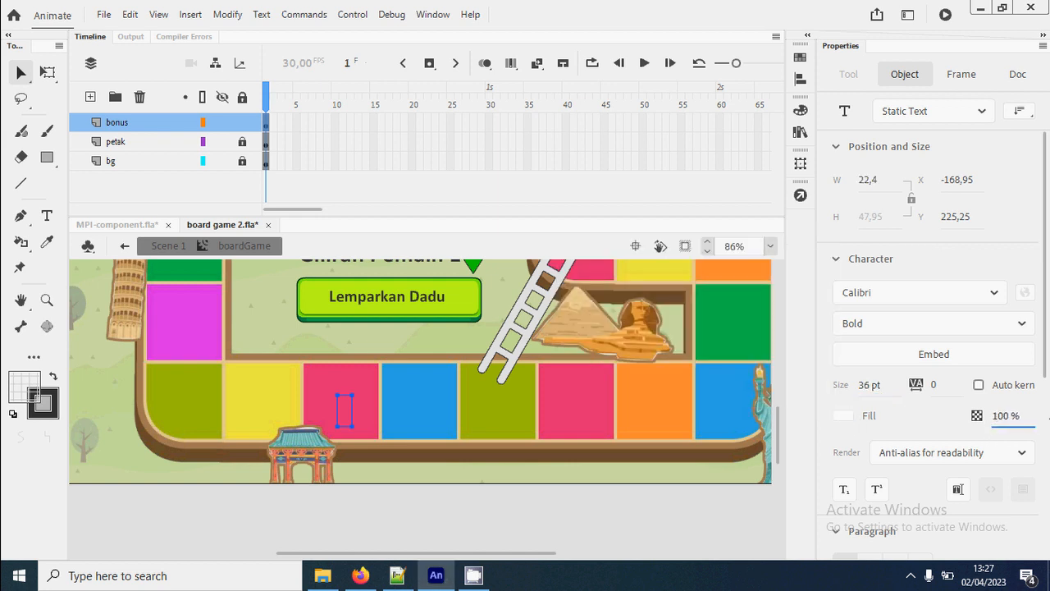
click(1007, 418)
text(100)
key(Return)
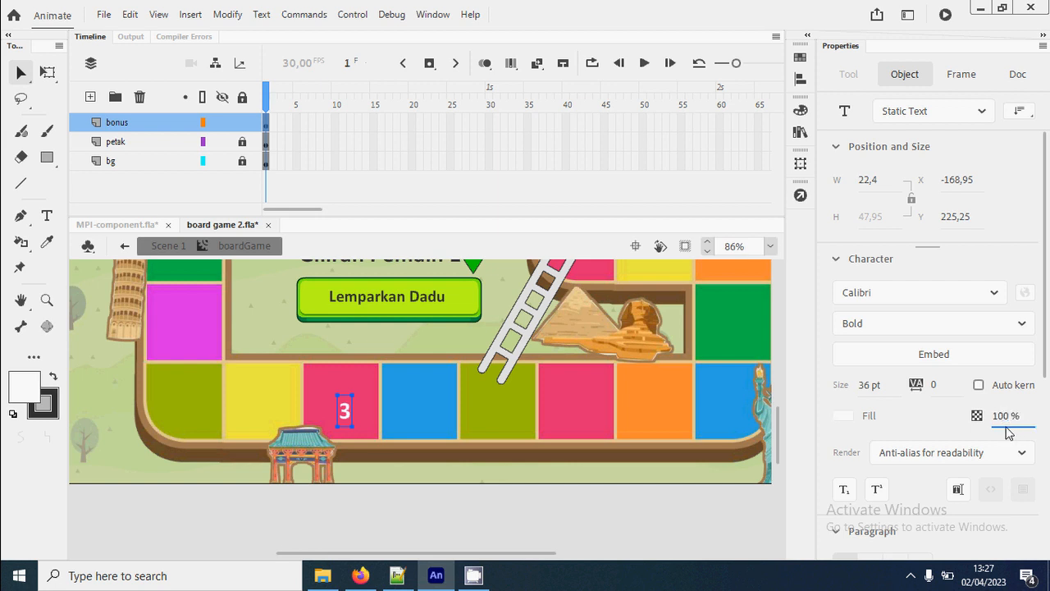
click(868, 385)
text(40)
key(Return)
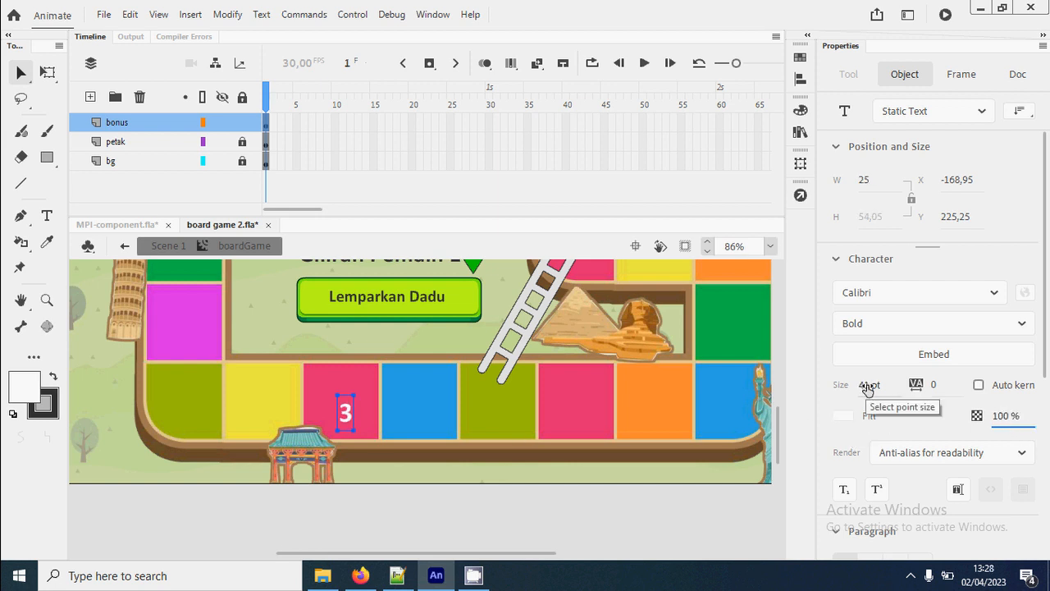
scroll(869, 389, up, 7)
- Move the number 3 so it sits centred on the pink tile
mouse_move(350, 419)
mouse_down()
mouse_move(339, 407)
mouse_move(353, 411)
mouse_up()
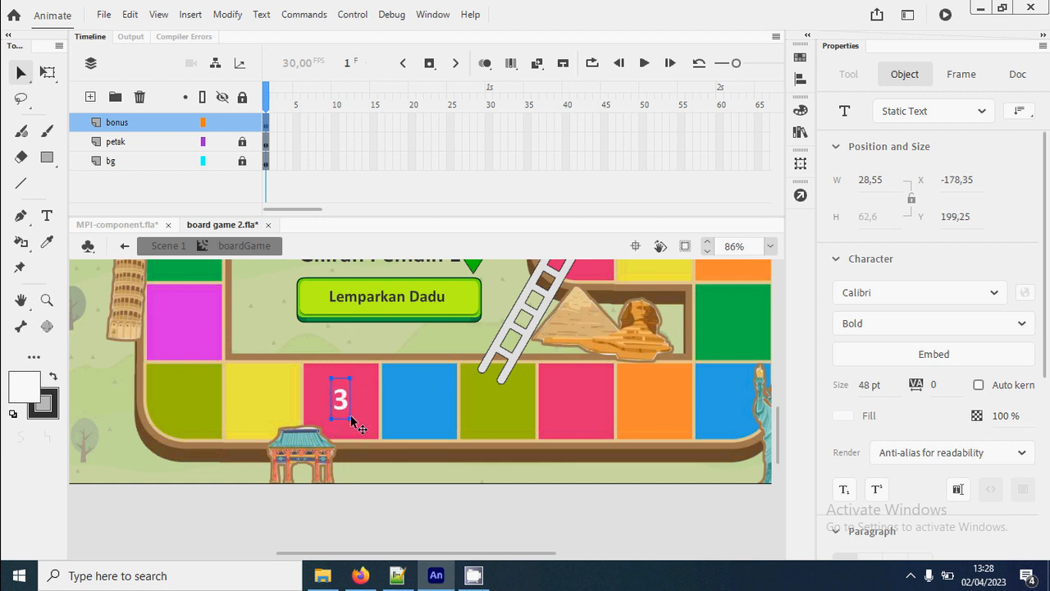
key(Right)
key(Down)
key(Down)
click(407, 498)
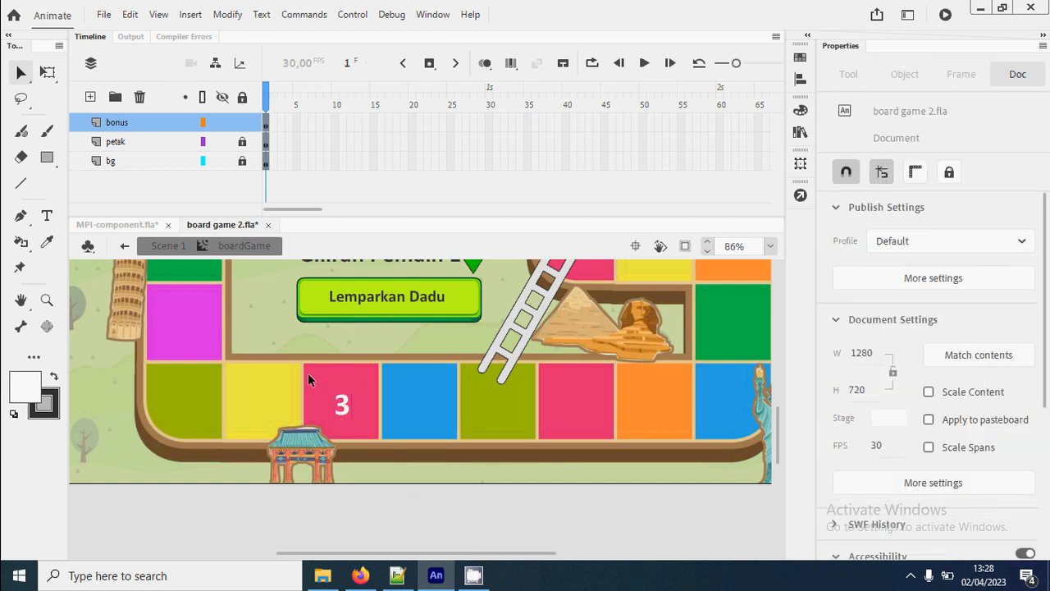
- Draw a right-pointing arrow about 31 by 18 px with the Line tool above the number 3
key(z)
drag(295, 354, 393, 437)
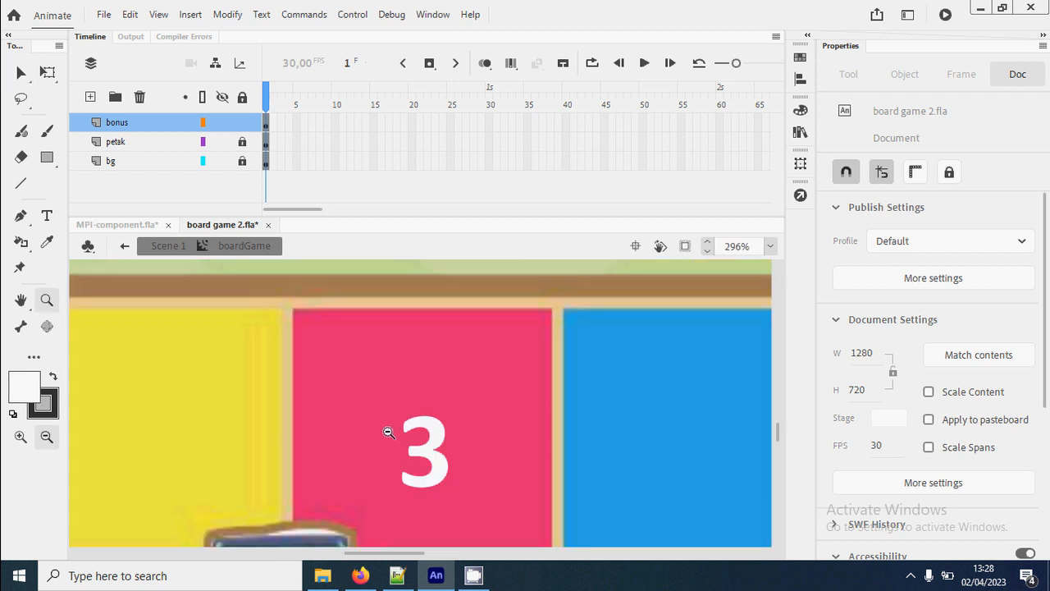
click(21, 183)
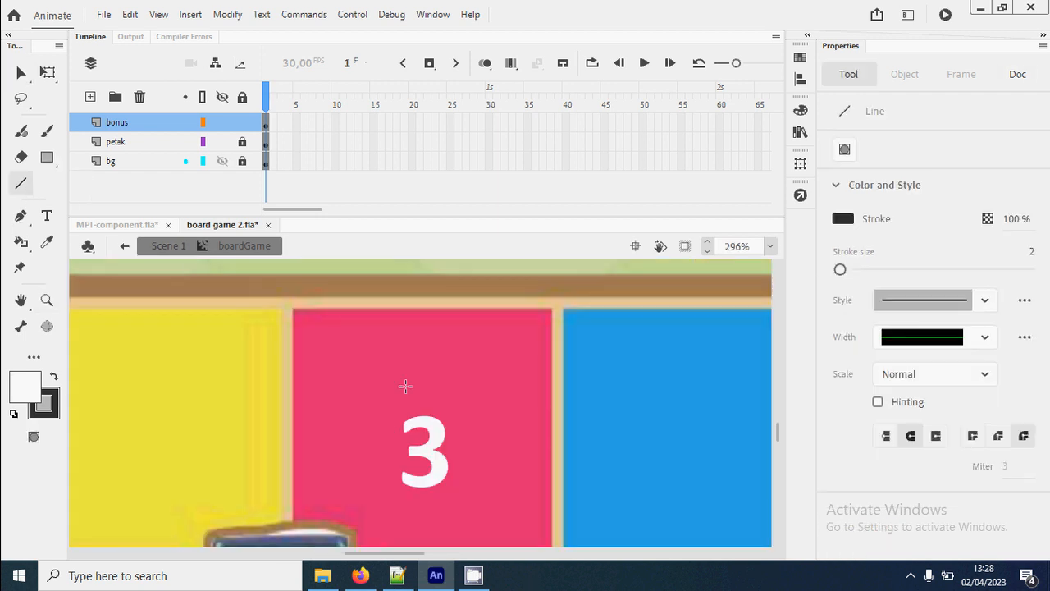
drag(375, 368, 459, 375)
mouse_move(379, 370)
mouse_down()
mouse_move(447, 369)
mouse_move(415, 345)
mouse_move(428, 346)
mouse_move(432, 389)
mouse_up()
key(v)
- Give the whole arrow a stroke size of 6 and a white stroke colour
double_click(447, 374)
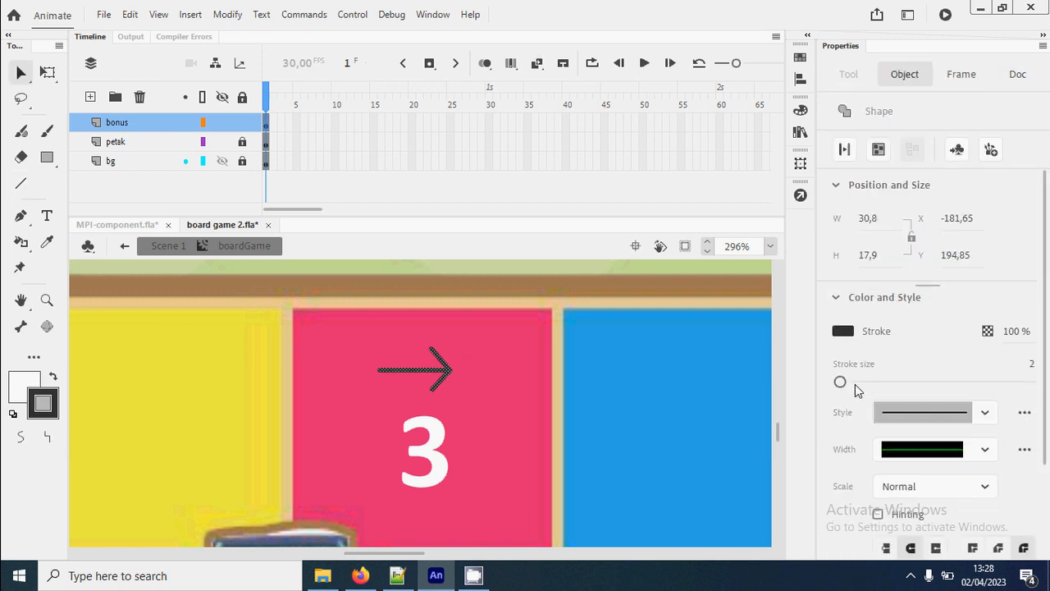
drag(854, 383, 844, 382)
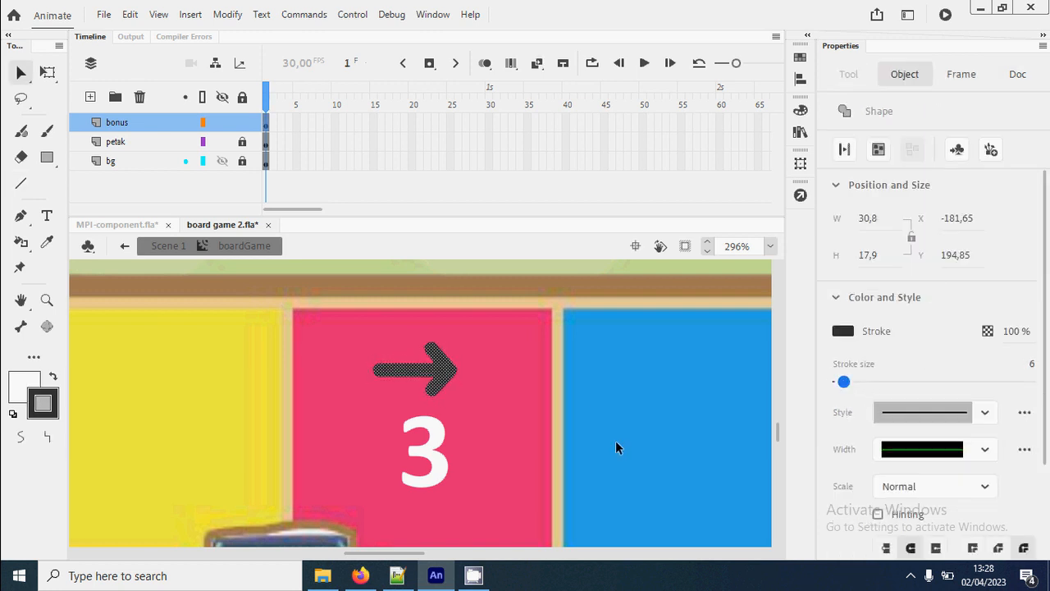
click(843, 331)
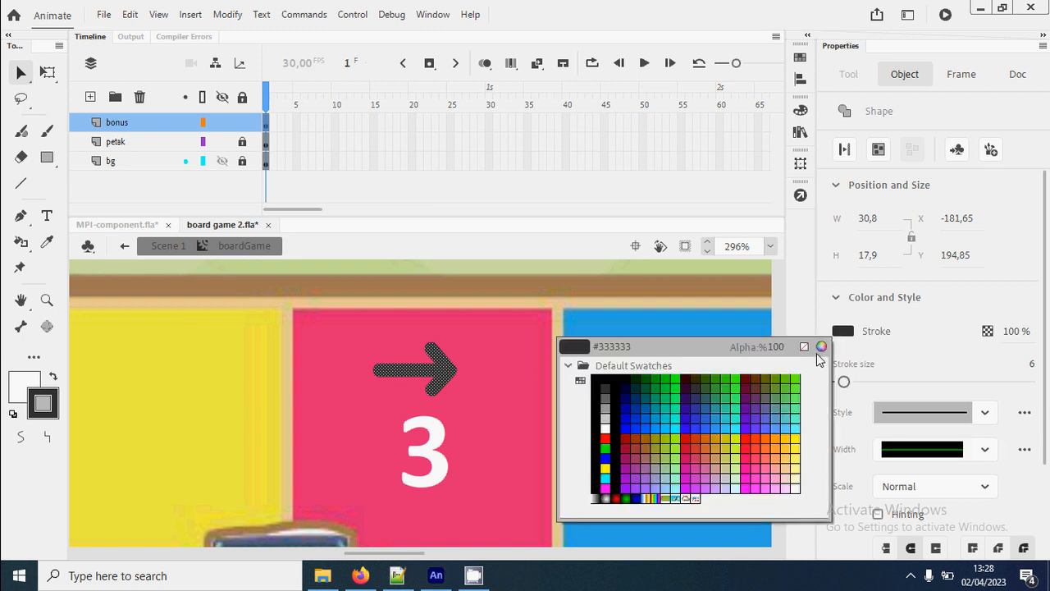
click(605, 427)
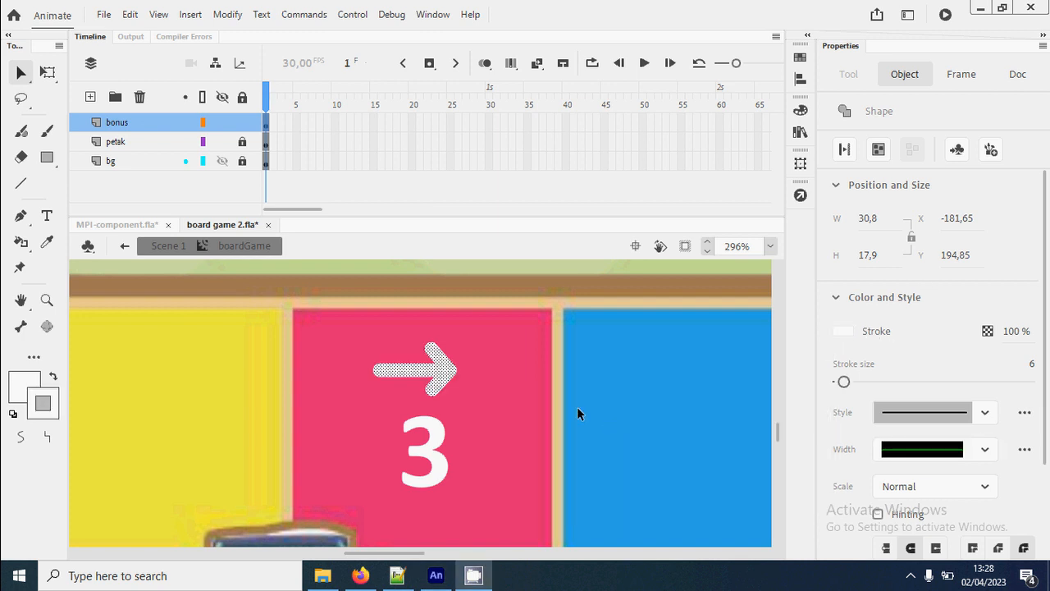
click(582, 451)
- Return to Scene 1 and open the script of kode frame 10 at the monopoly.opsi[5] line
key(ctrl+1)
key(ctrl+2)
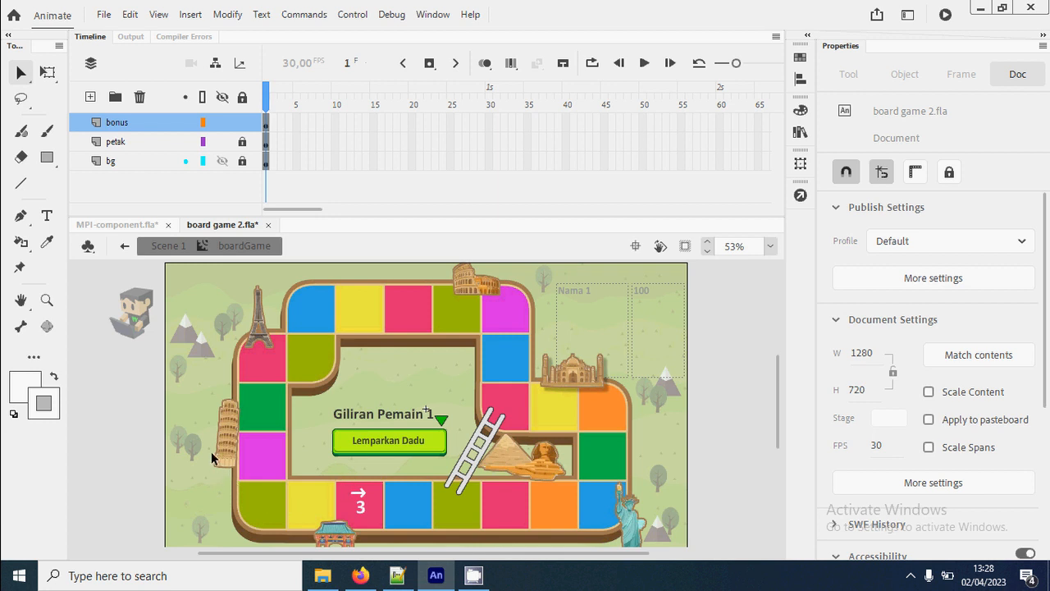
key(z)
drag(236, 389, 669, 537)
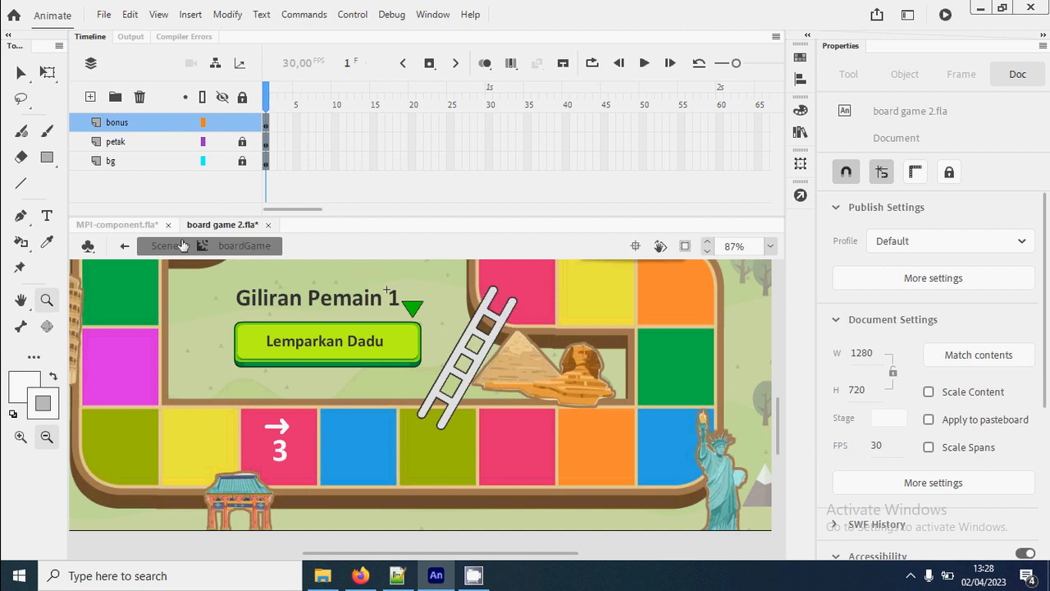
click(169, 251)
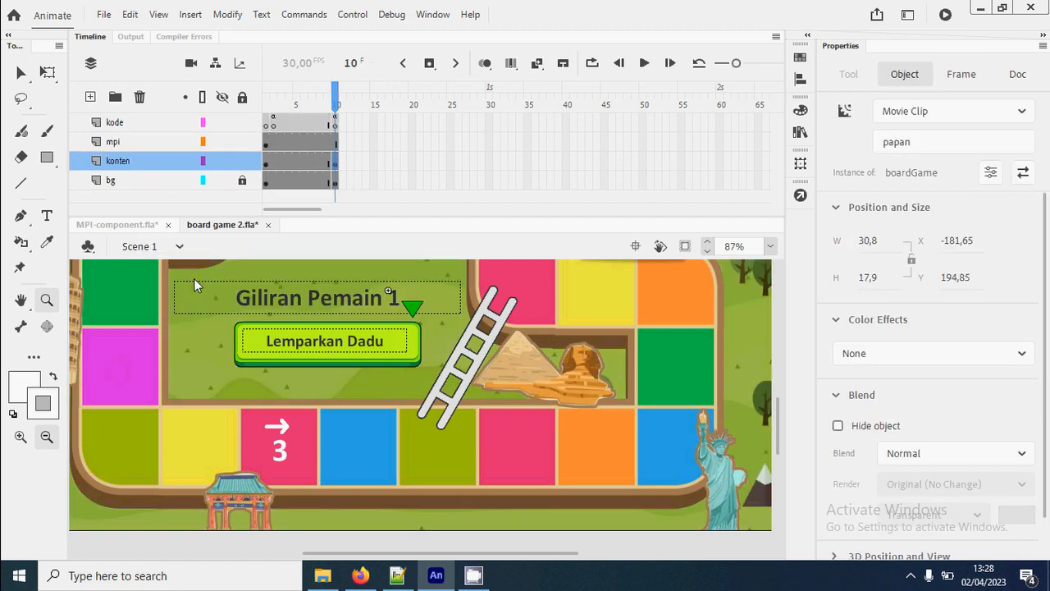
click(337, 123)
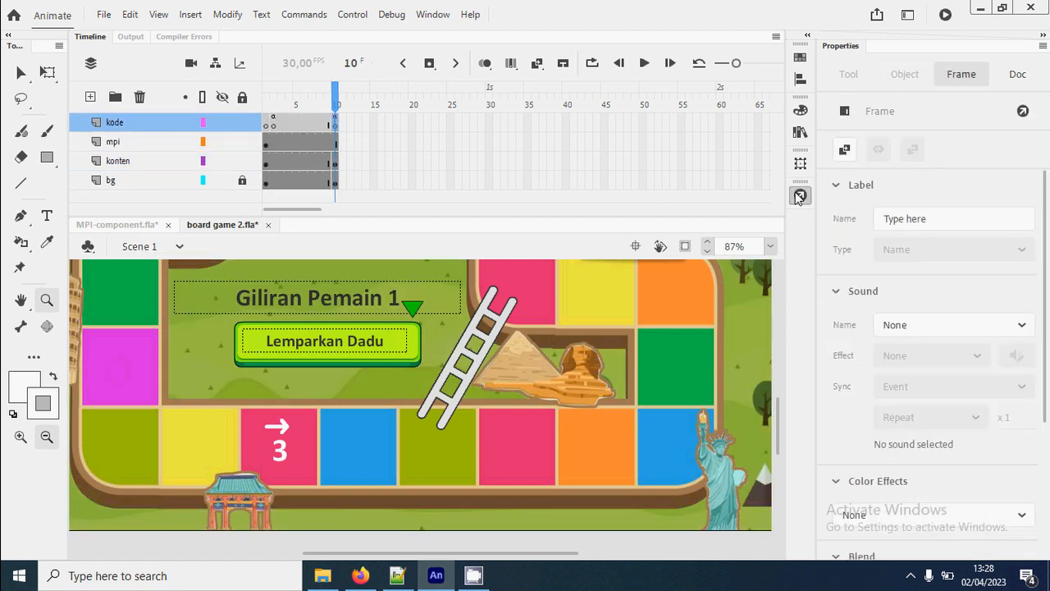
click(800, 194)
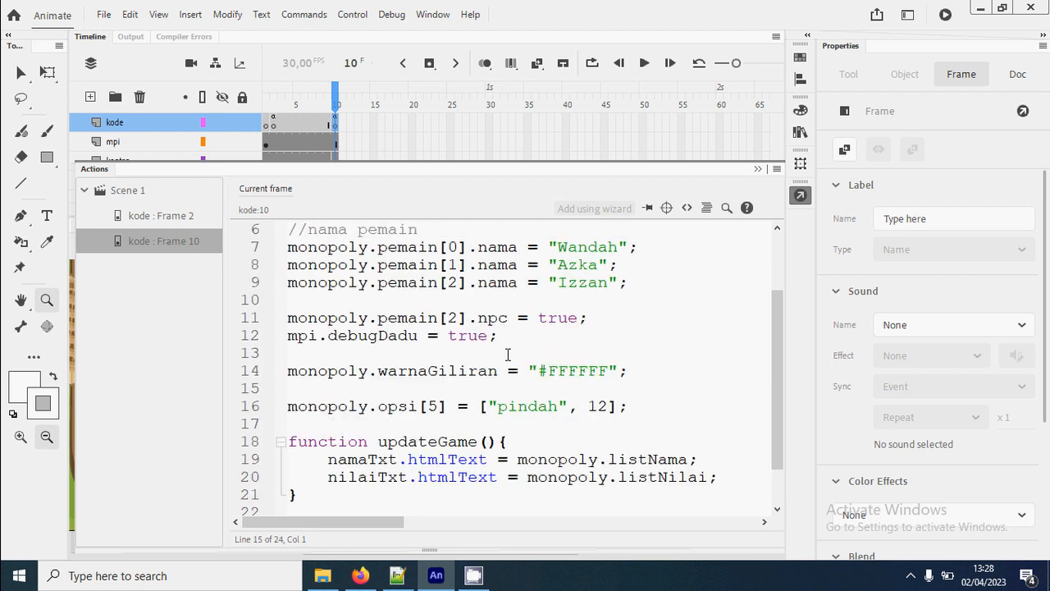
scroll(508, 354, down, 1)
scroll(508, 352, up, 1)
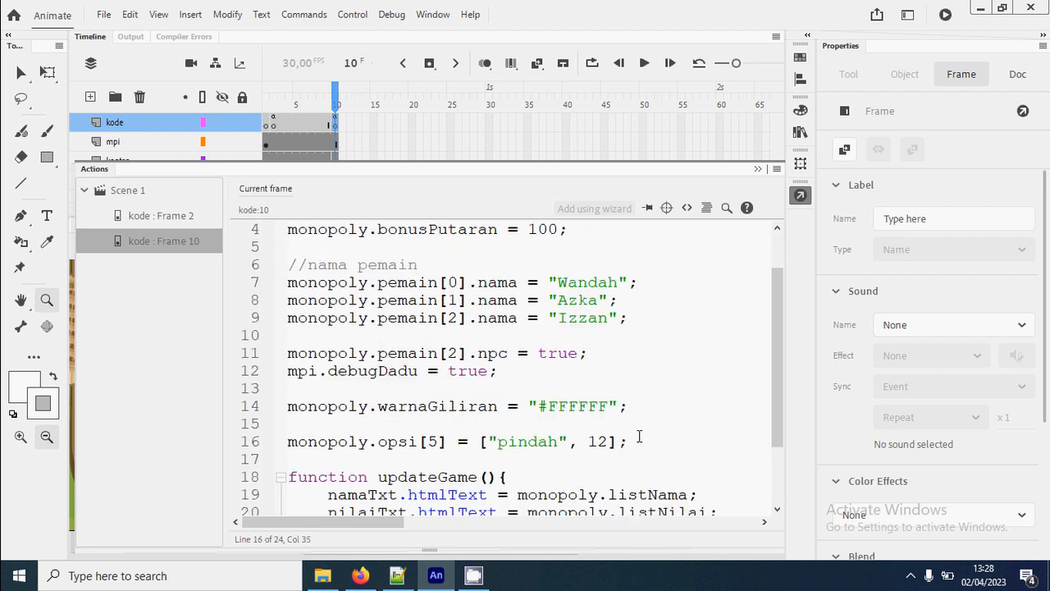
- Add the line monopoly.opsi[3] = ["geser", 3]; directly below the pindah option in the script
key(Return)
key(Return)
scroll(623, 465, down, 3)
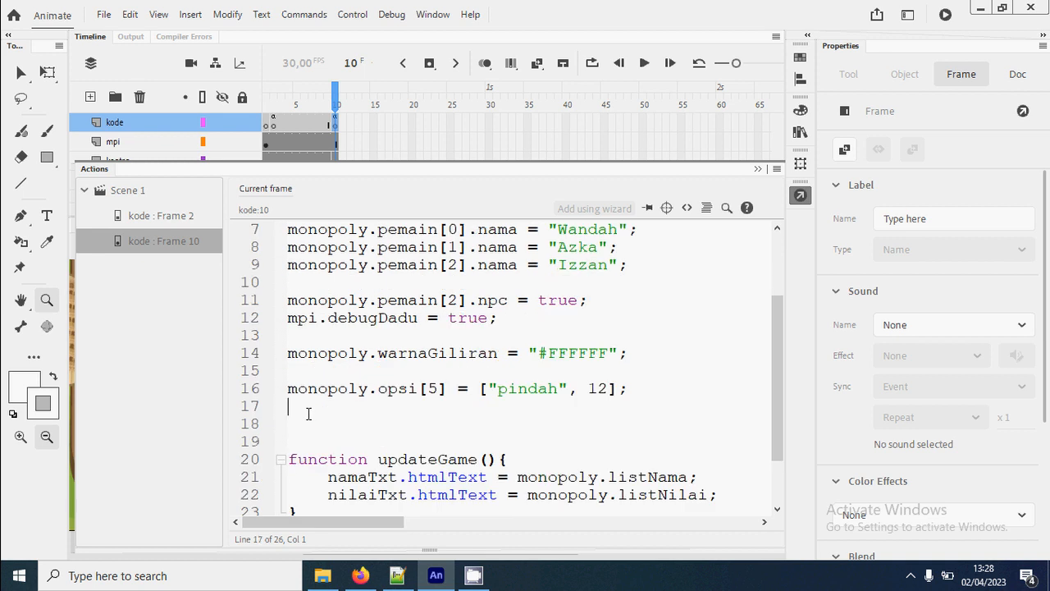
text(mono)
text(poly.ops)
text(i[2])
text( = ")
key(BackSpace)
text(["geser", 3];)
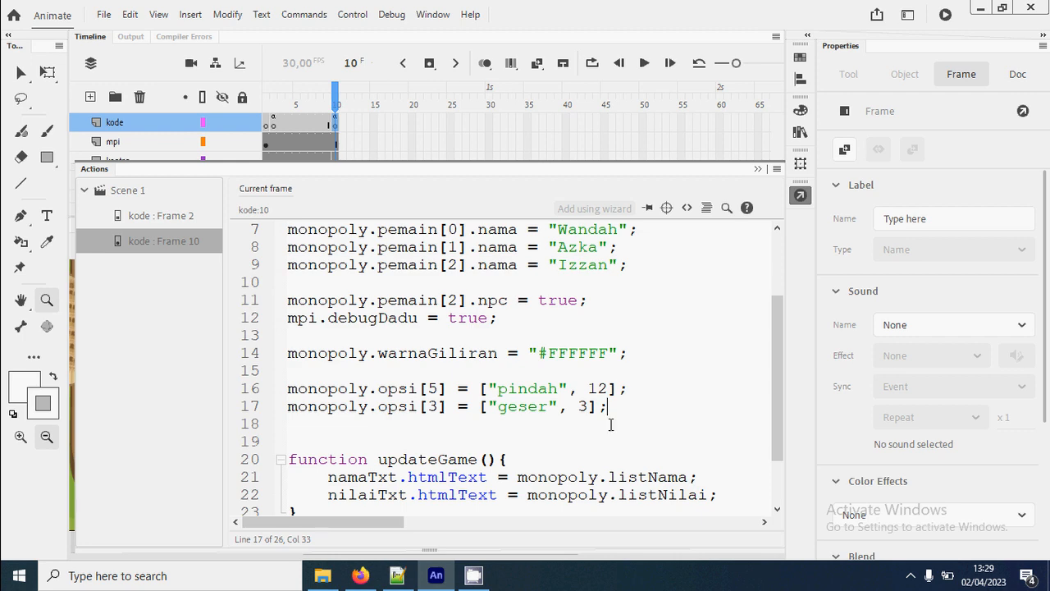
- Test the movie by starting the game and rolling the dice for the first player, and close the preview
key(ctrl+Return)
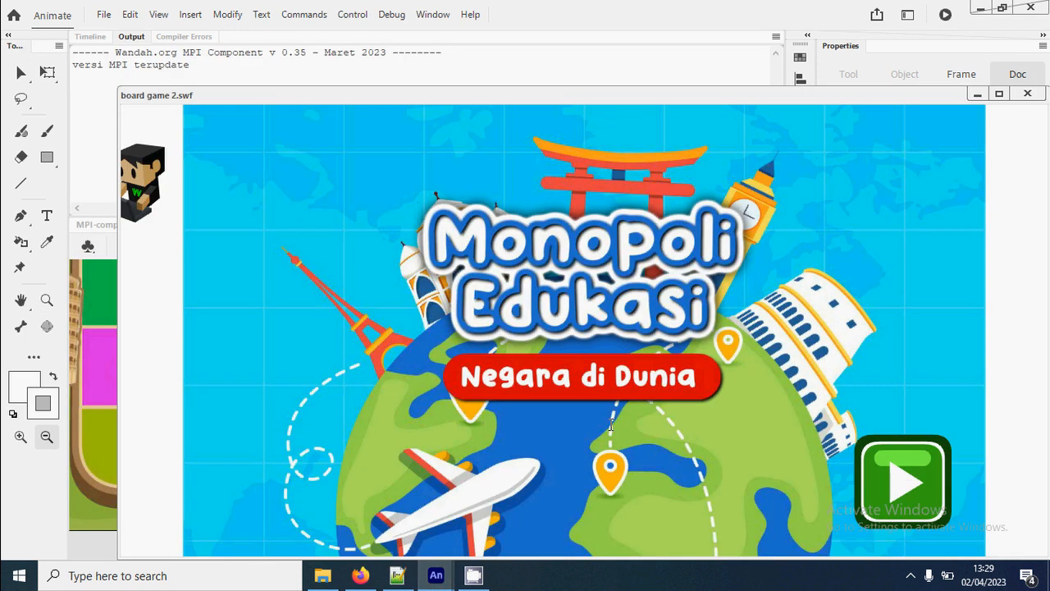
click(881, 468)
drag(645, 102, 636, 47)
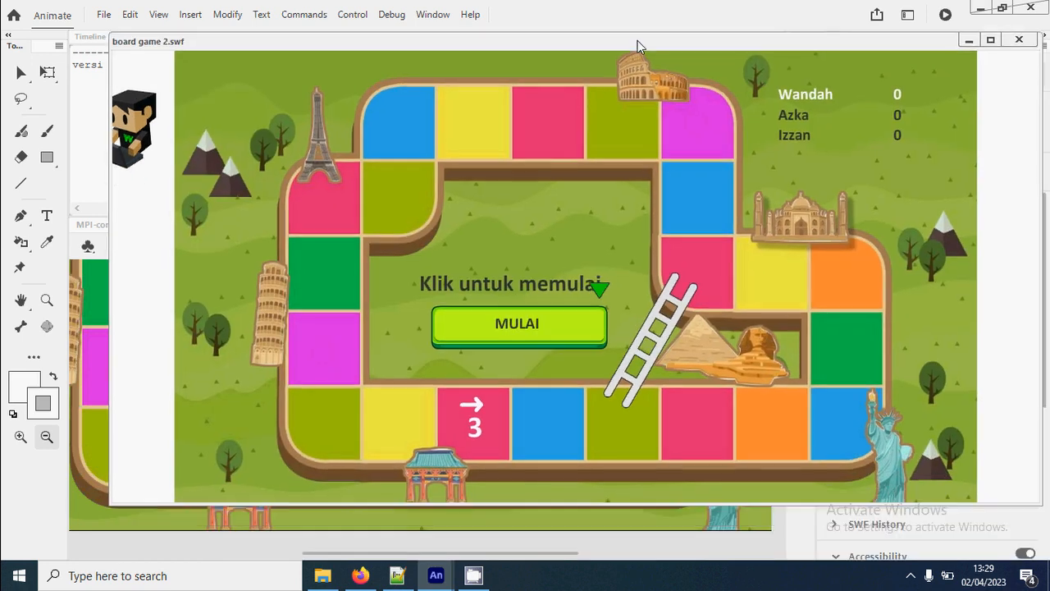
click(563, 329)
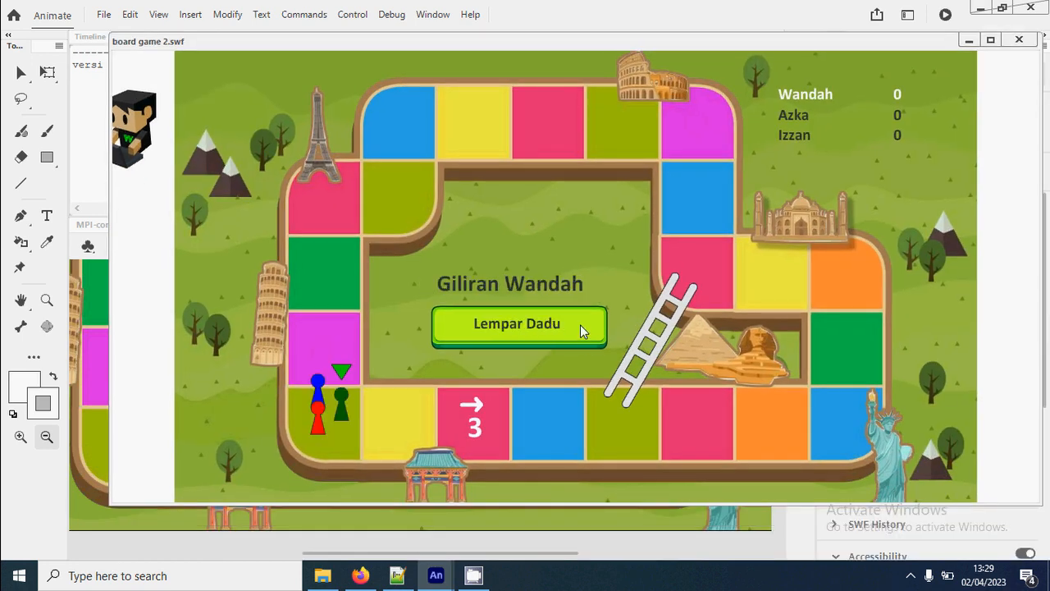
click(581, 325)
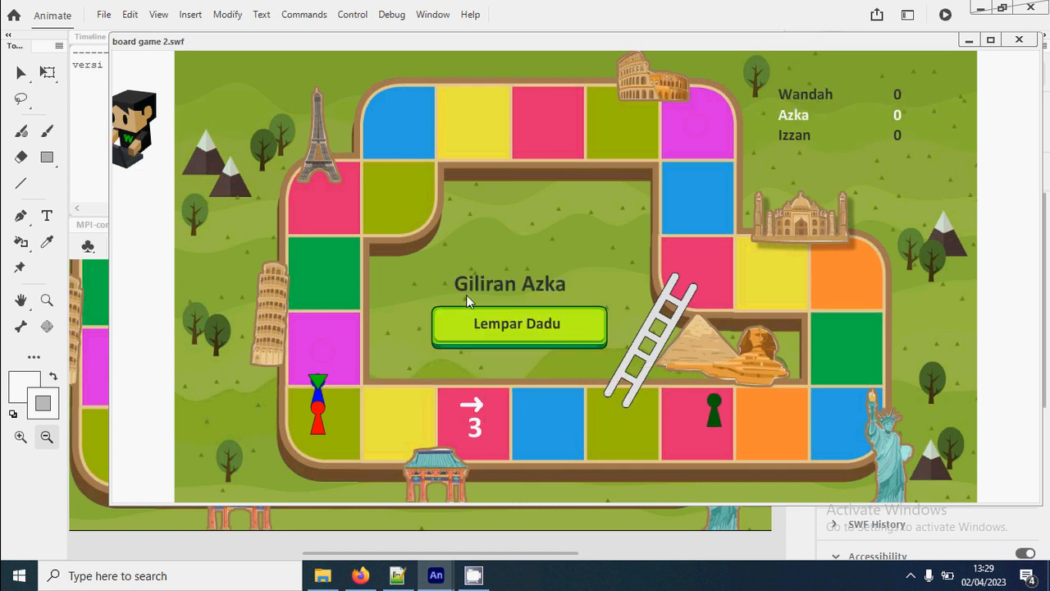
click(1019, 40)
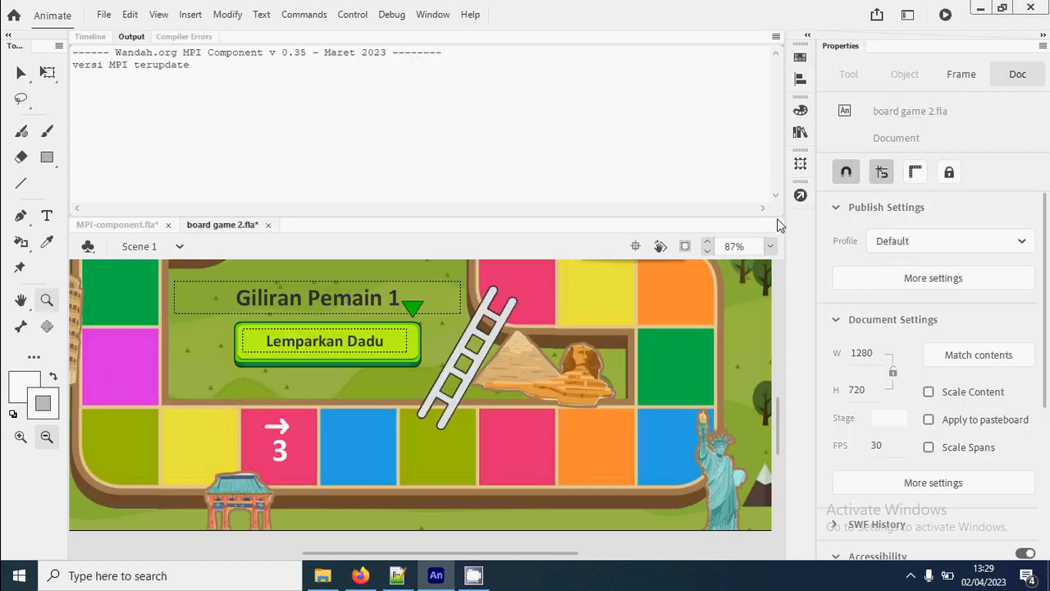
- Search the MPI-component.fla library for "popup" and select the popupMC movie clip
key(ctrl+1)
key(ctrl+2)
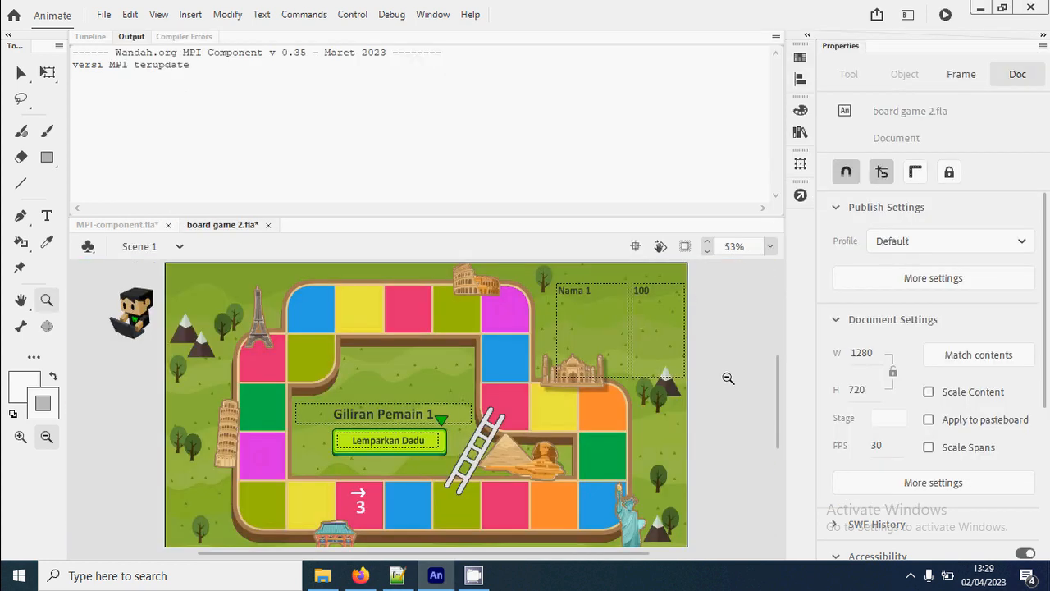
click(74, 37)
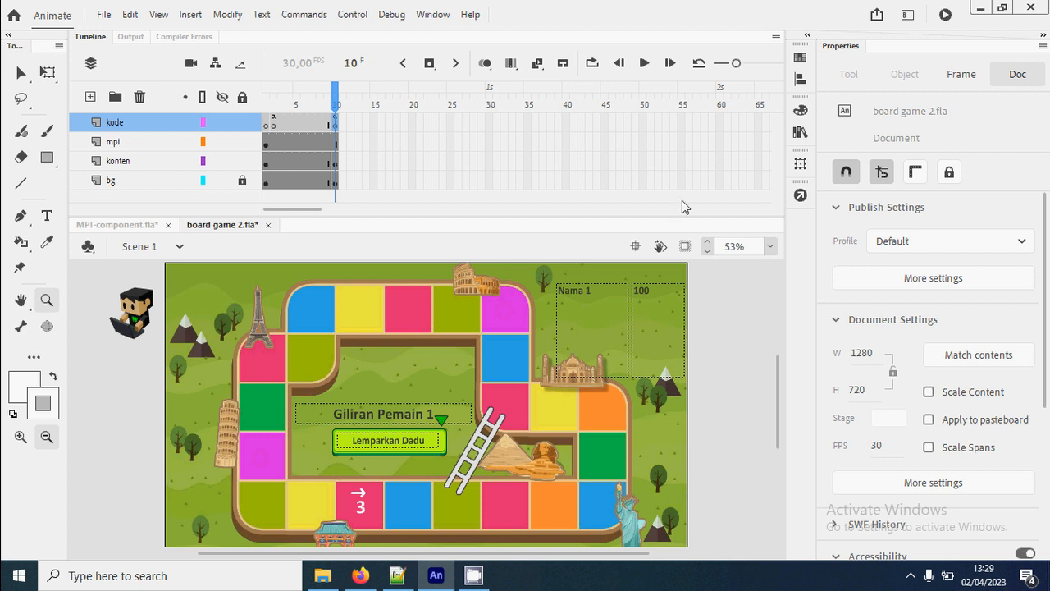
click(800, 132)
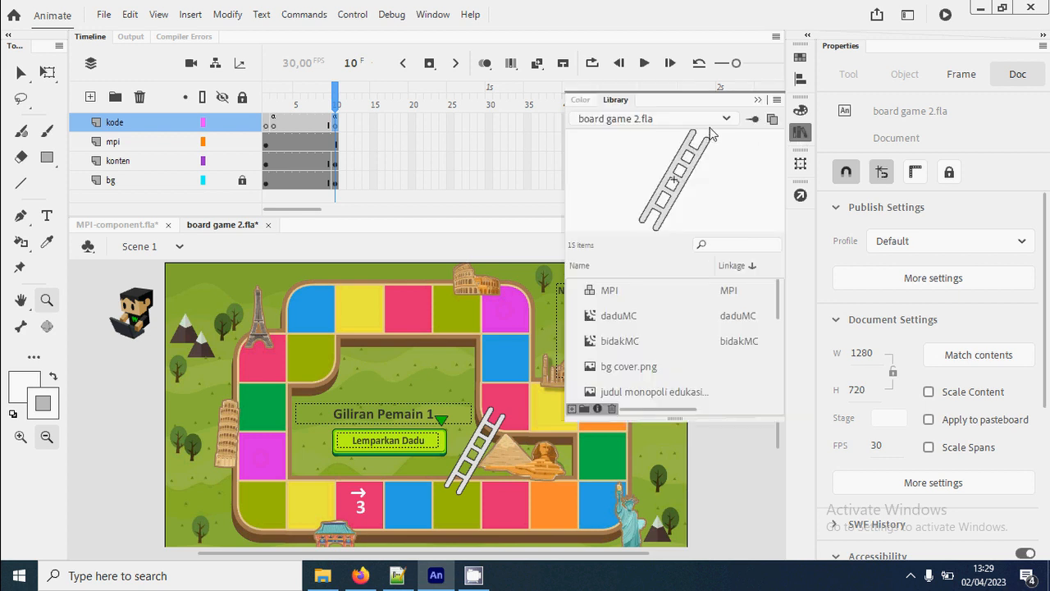
click(716, 123)
click(624, 142)
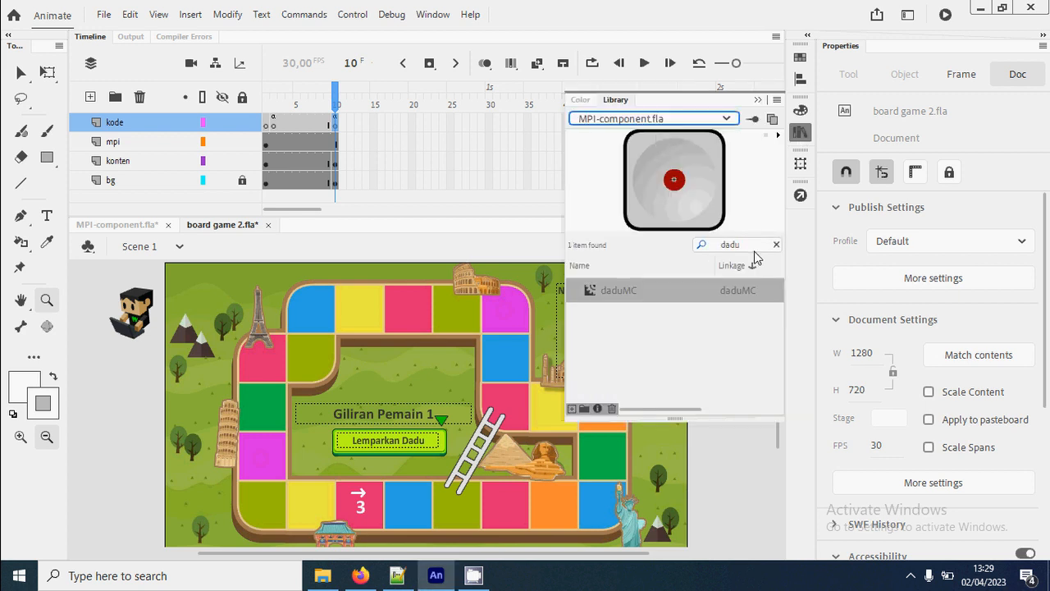
click(692, 247)
text(popup)
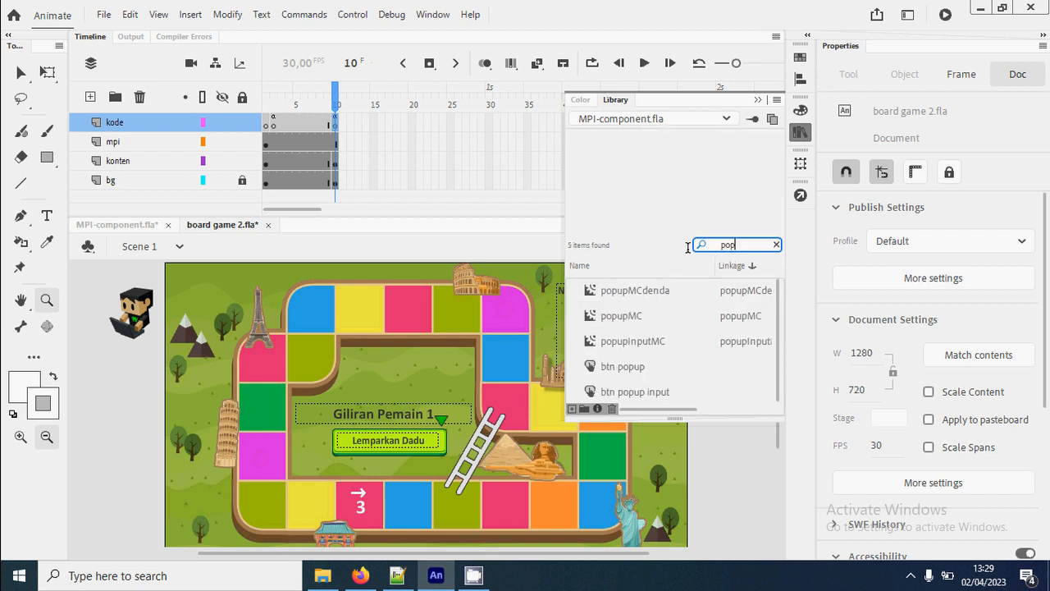
click(628, 323)
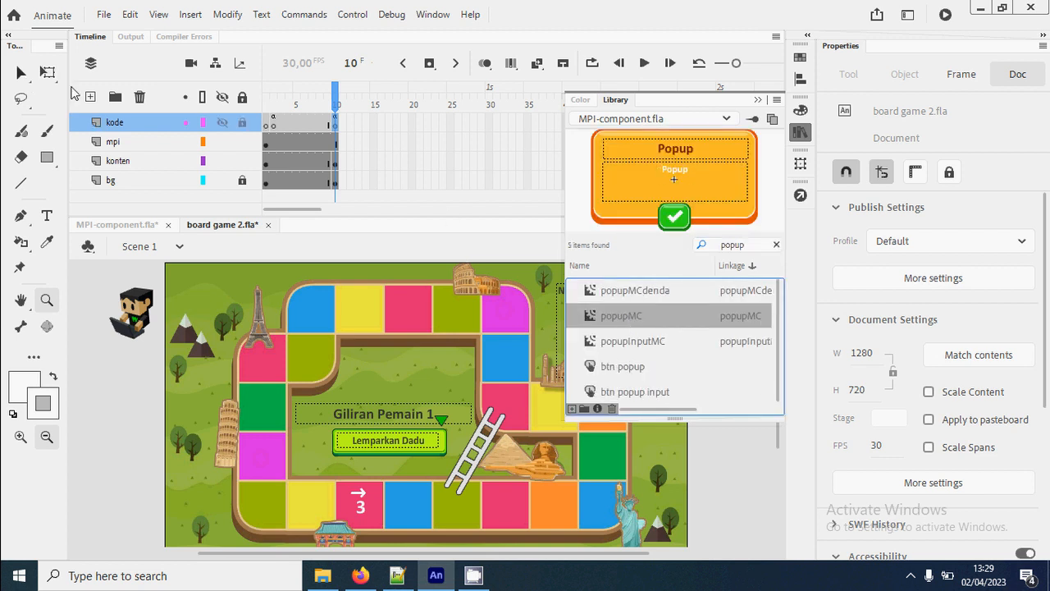
- Bring popupMC into the board game document by placing it on the stage, and take the instance off the stage again
drag(685, 177, 432, 327)
drag(393, 358, 393, 359)
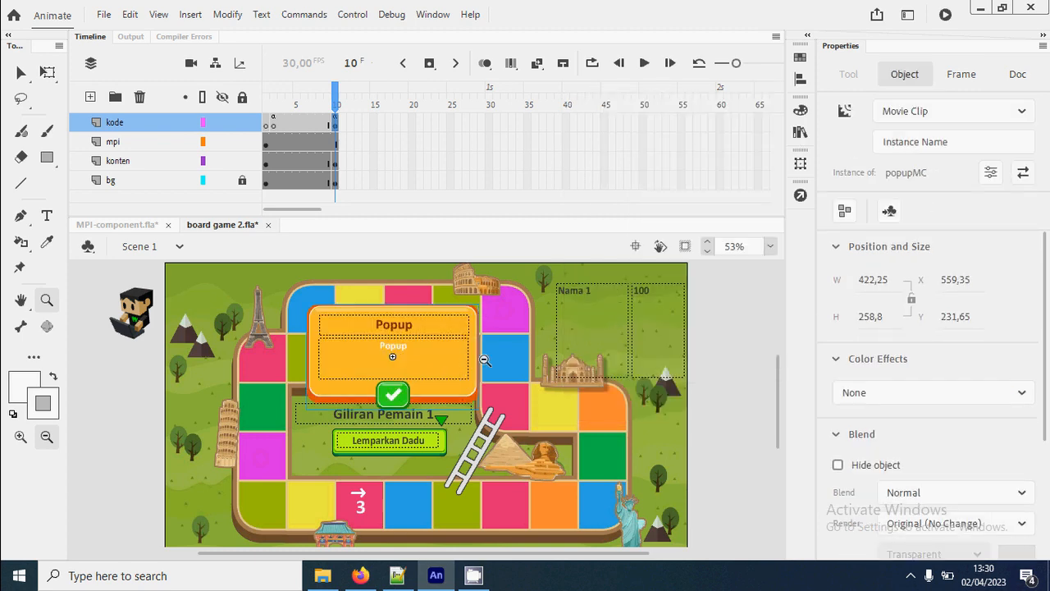
key(ctrl+z)
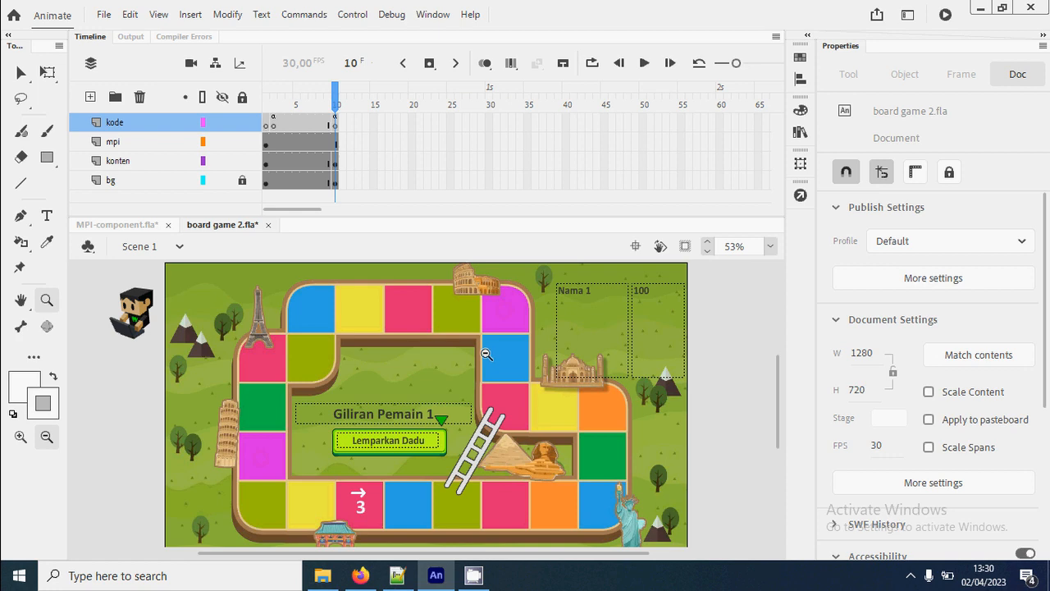
- In the kode frame 10 script, extend the monopoly.opsi[3] array after the 3 with "popup", "popupMC"
click(800, 197)
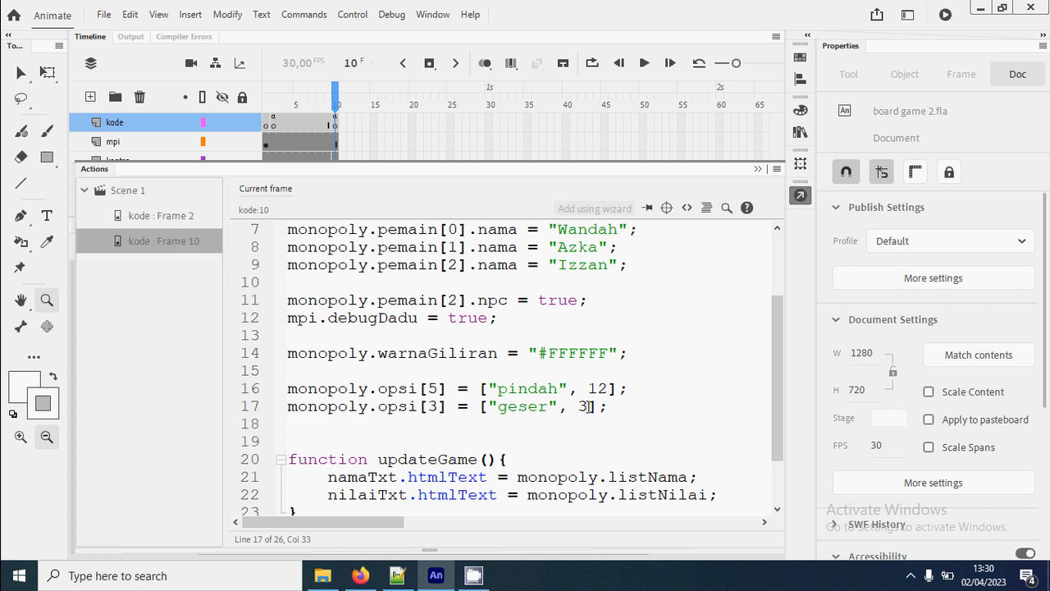
text(, "popup",)
drag(369, 526, 415, 532)
text("pop)
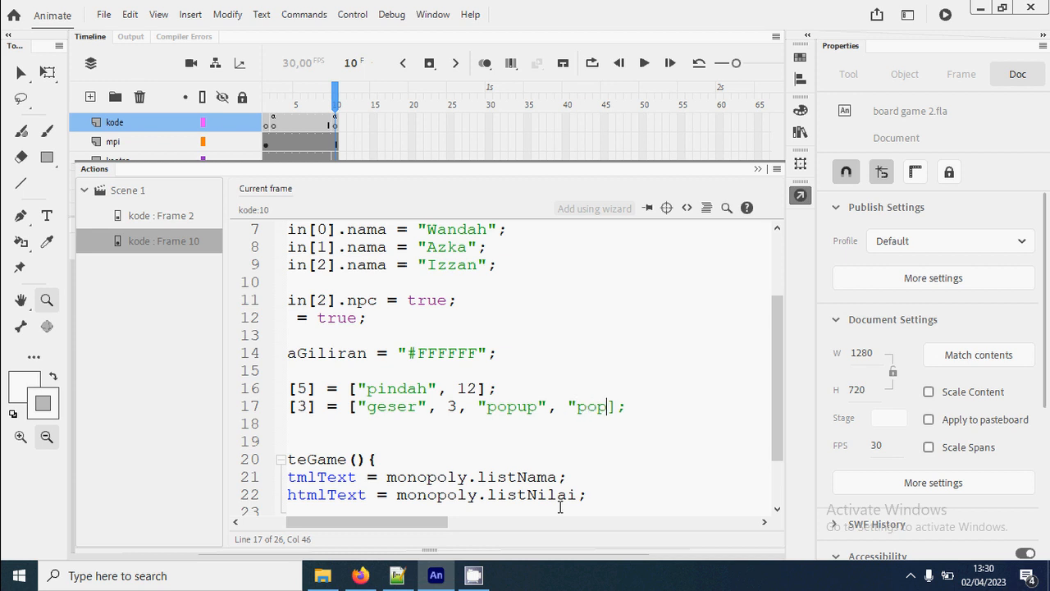
text(upMC")
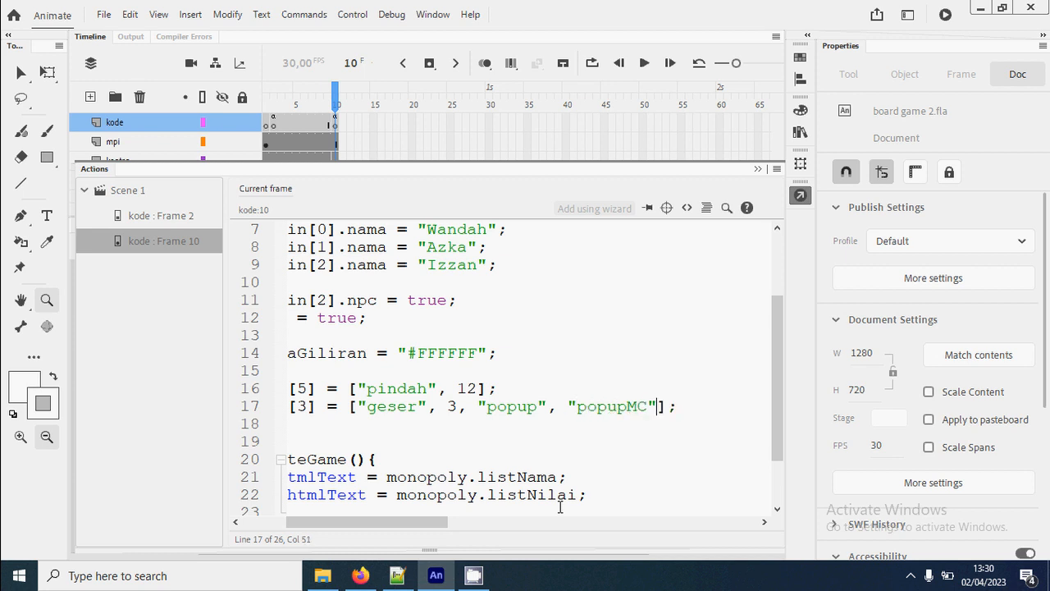
double_click(629, 407)
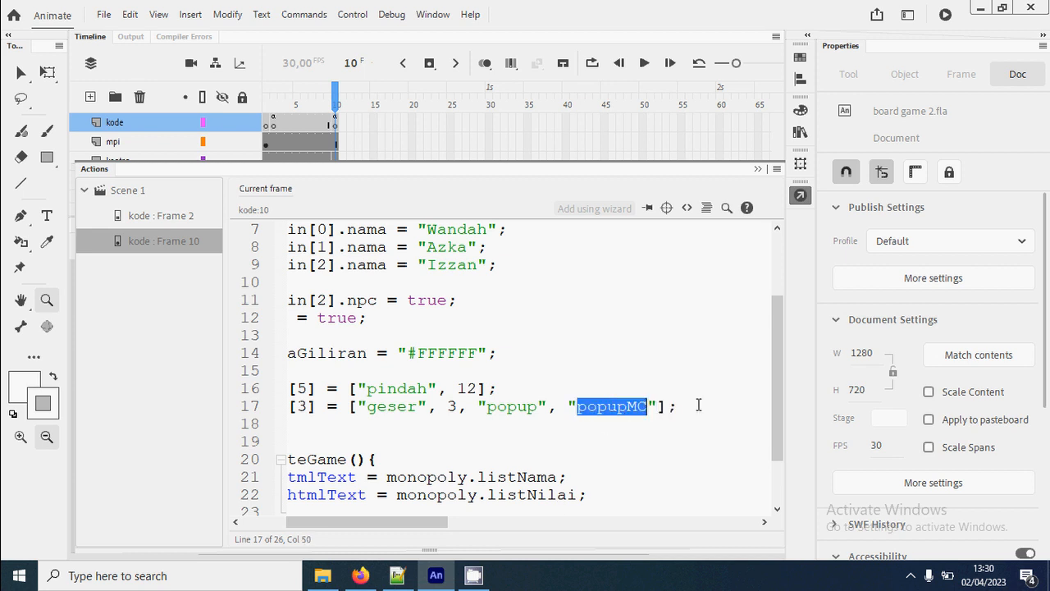
- Check the popupMC name in the library and append the popup texts "Bonus", "Maju 3 langkah" to the monopoly.opsi[3] array
click(800, 132)
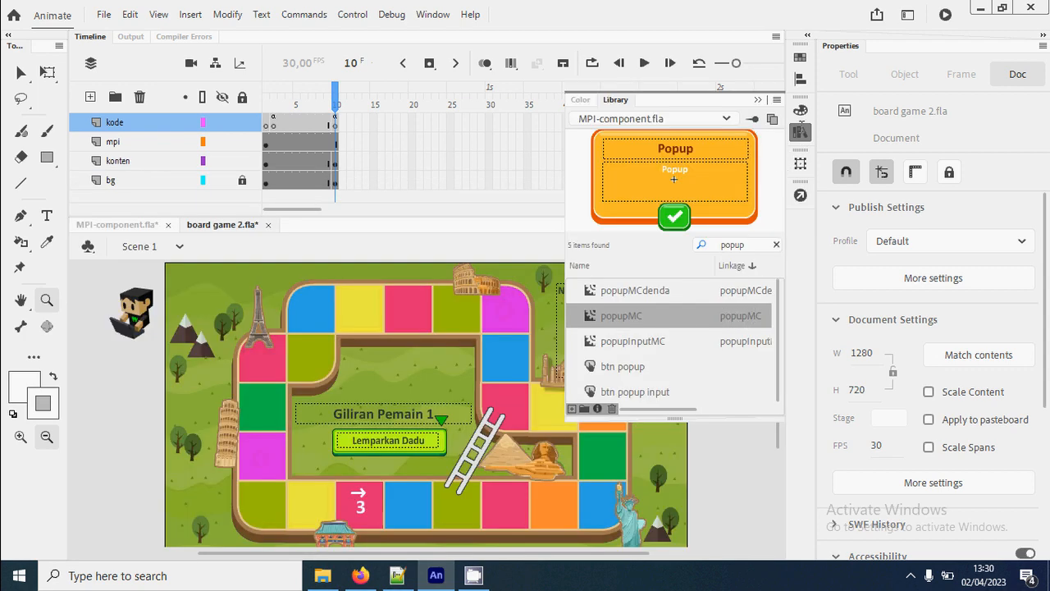
click(807, 203)
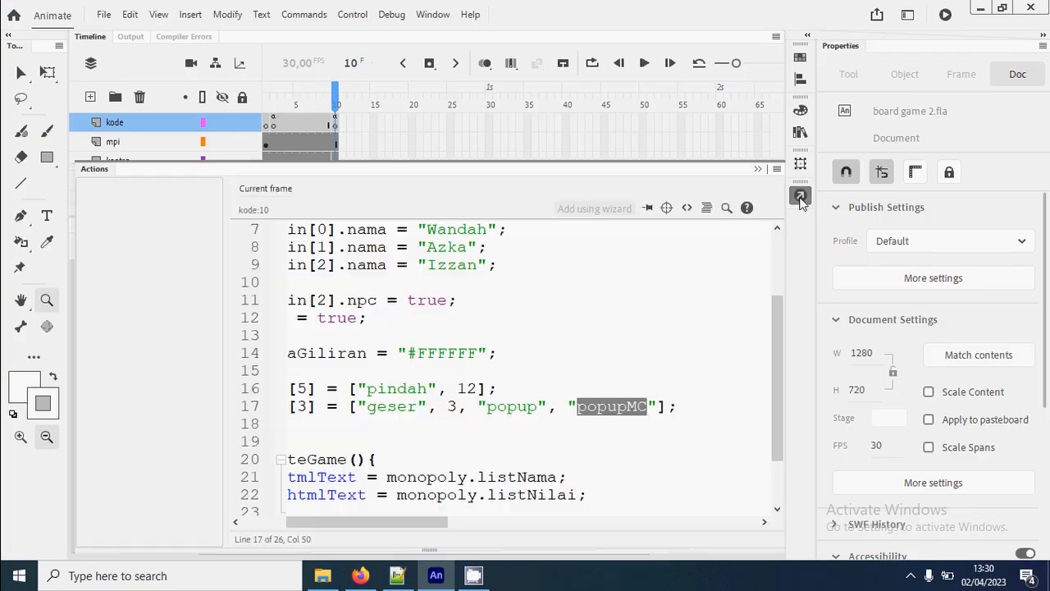
click(673, 410)
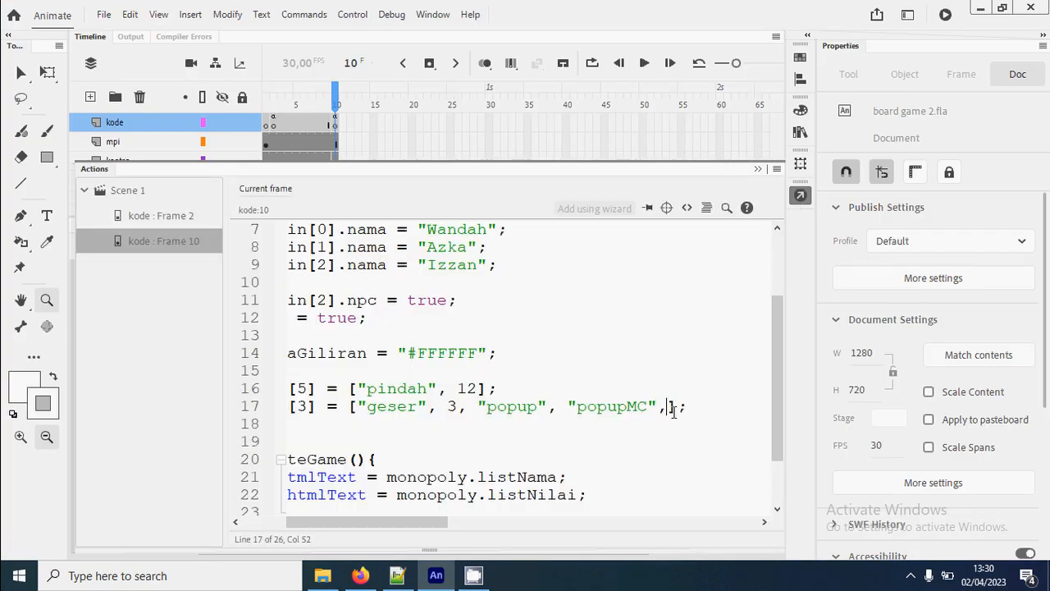
text(, "Bonus", ")
drag(445, 524, 507, 521)
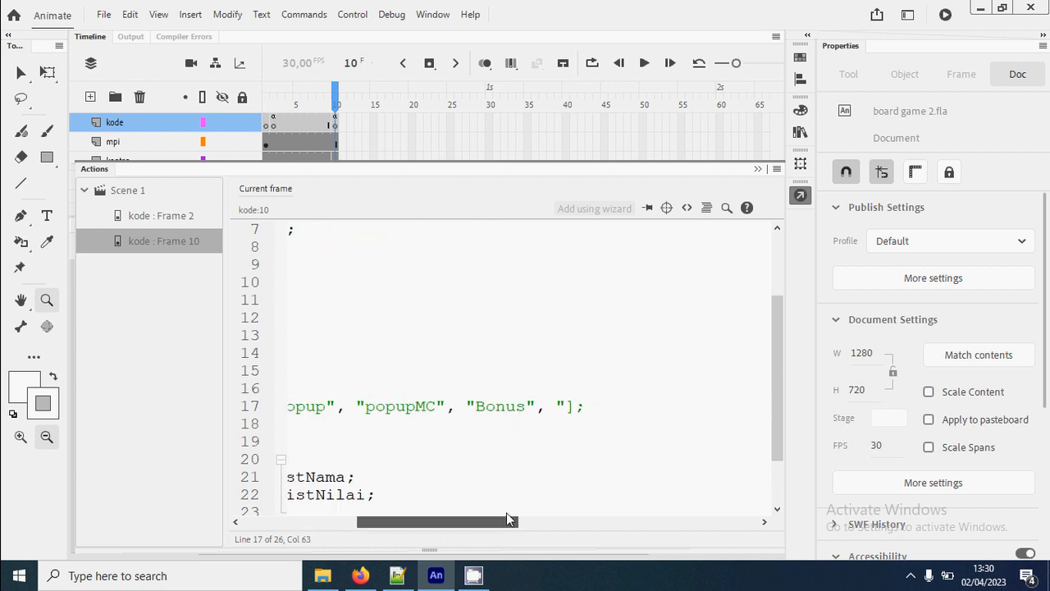
text(Maju 3 )
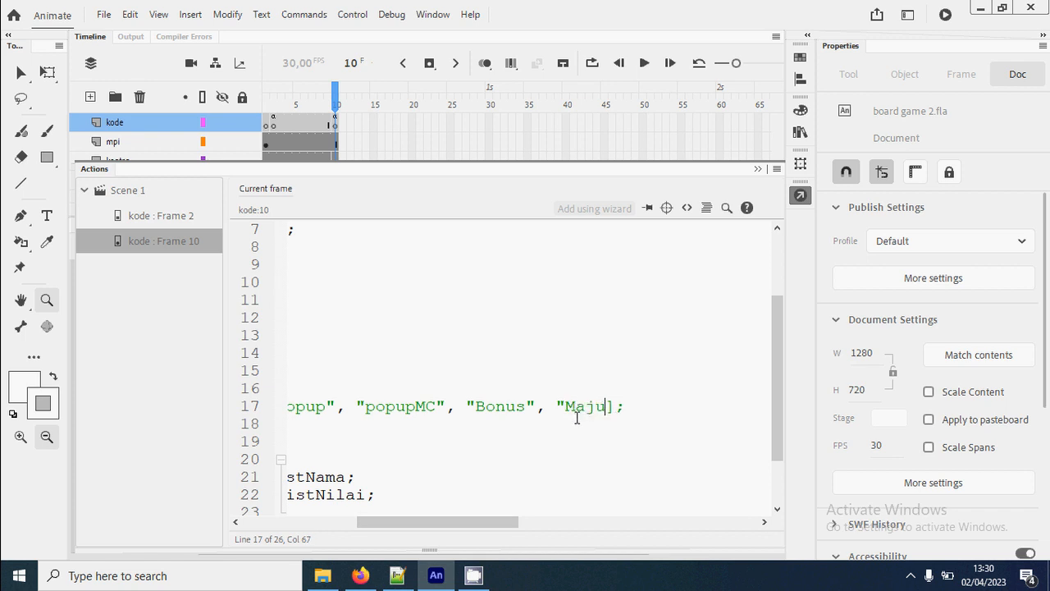
text(langkah")
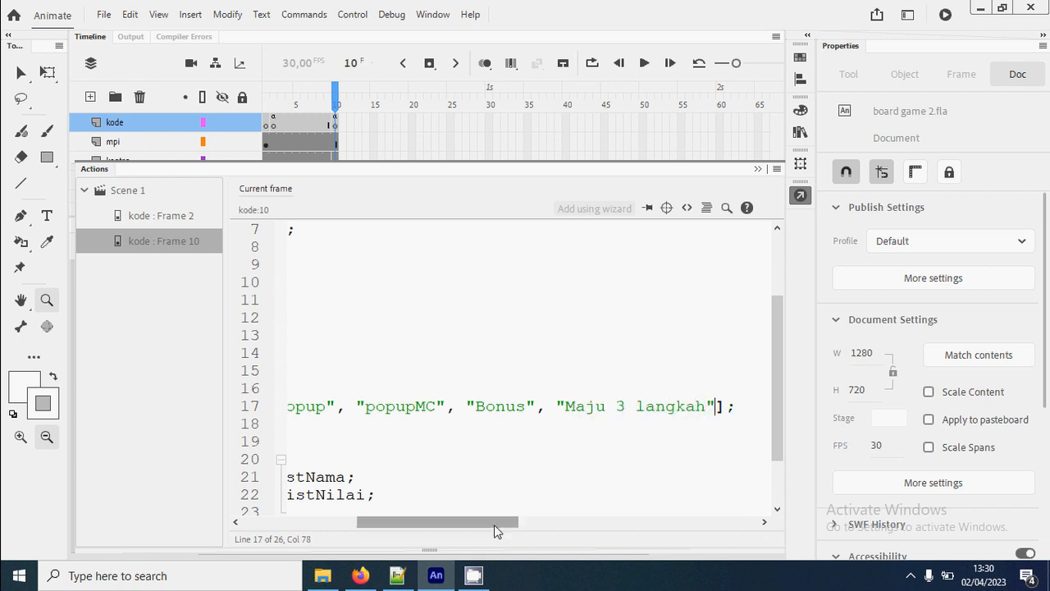
drag(494, 524, 352, 539)
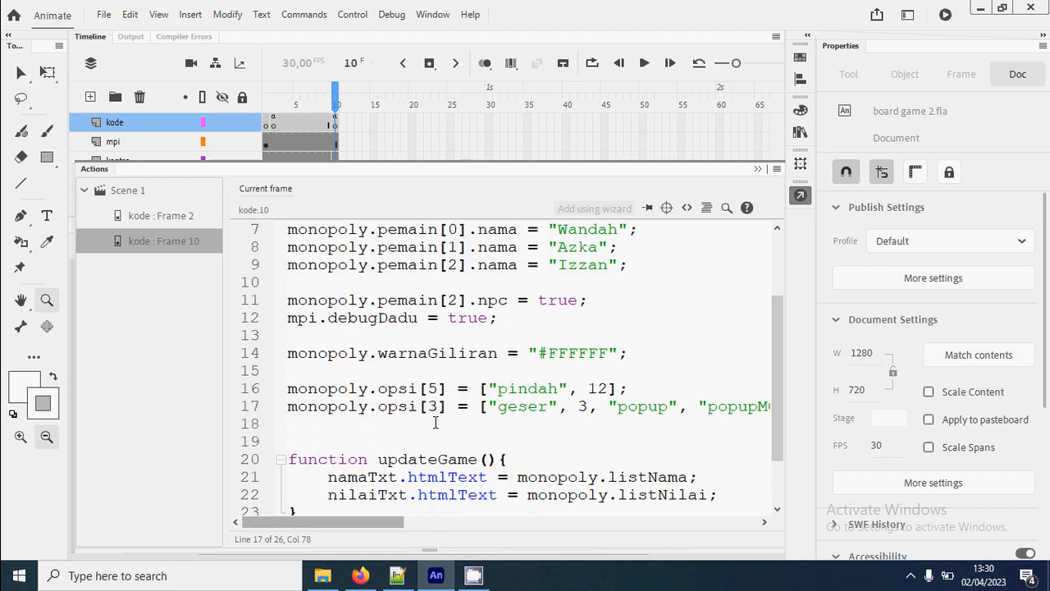
- Test the movie by starting the game, rolling the dice for the first player and accepting the bonus popup, and close the preview
key(ctrl+Return)
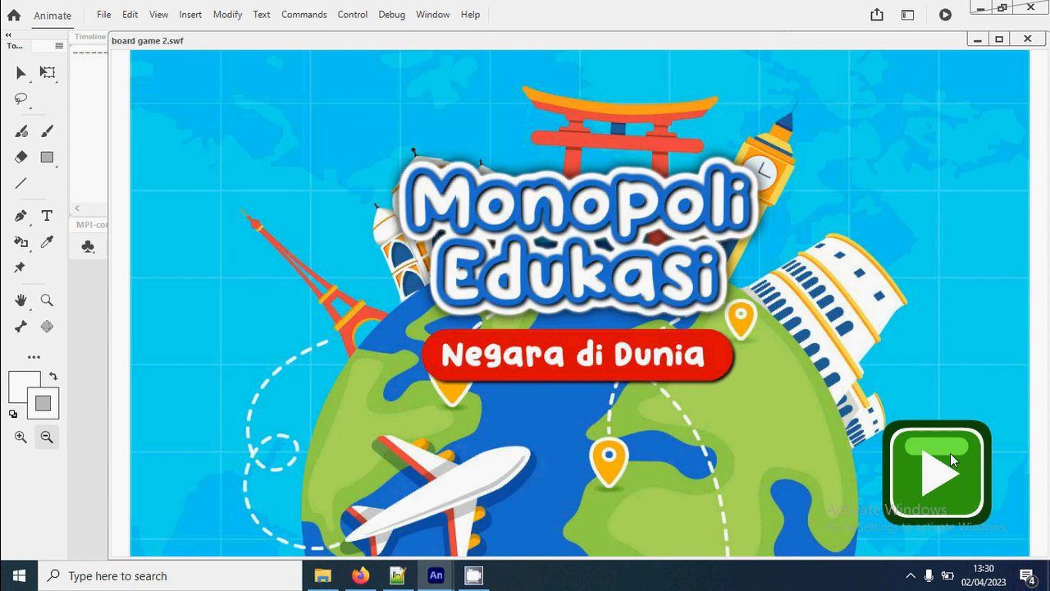
click(951, 456)
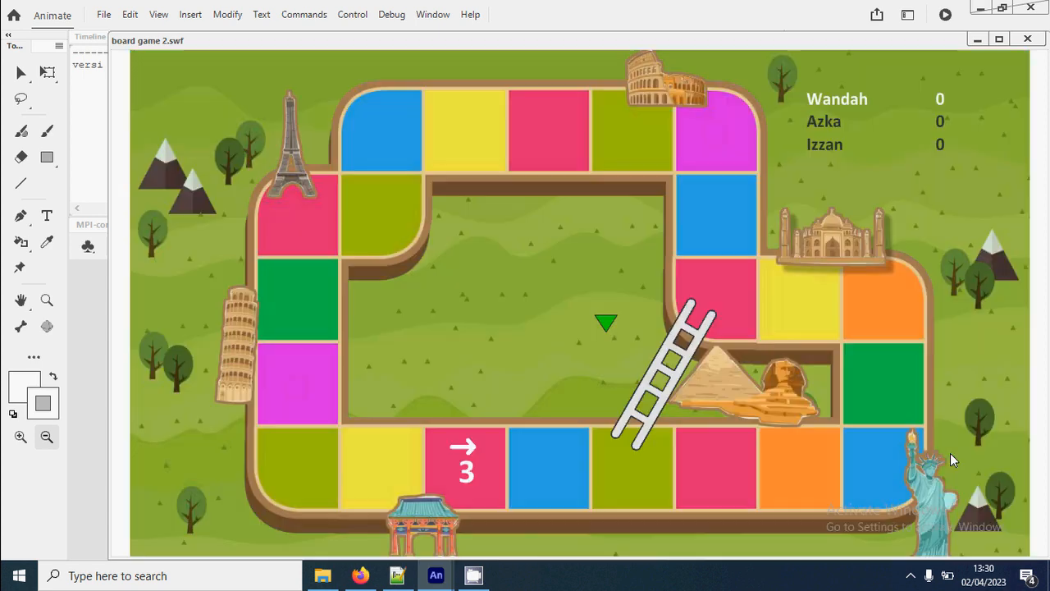
click(554, 367)
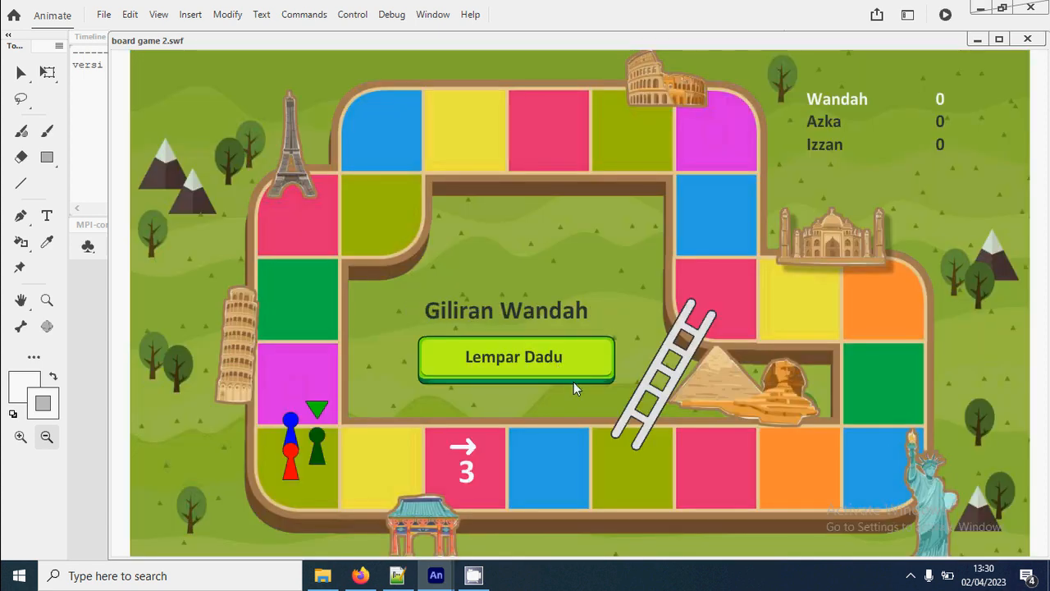
click(566, 372)
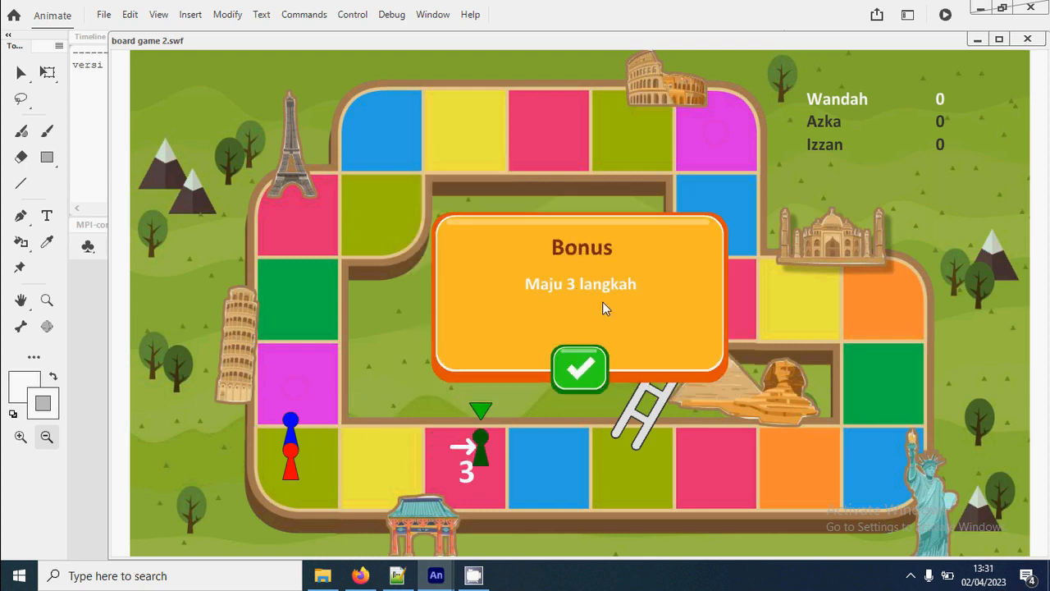
click(580, 371)
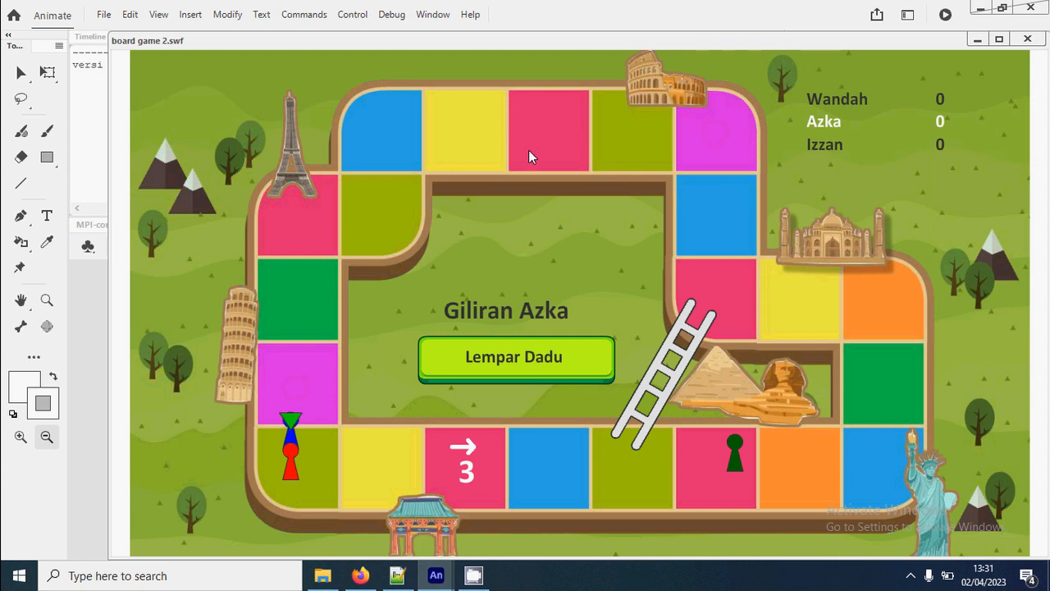
click(1027, 40)
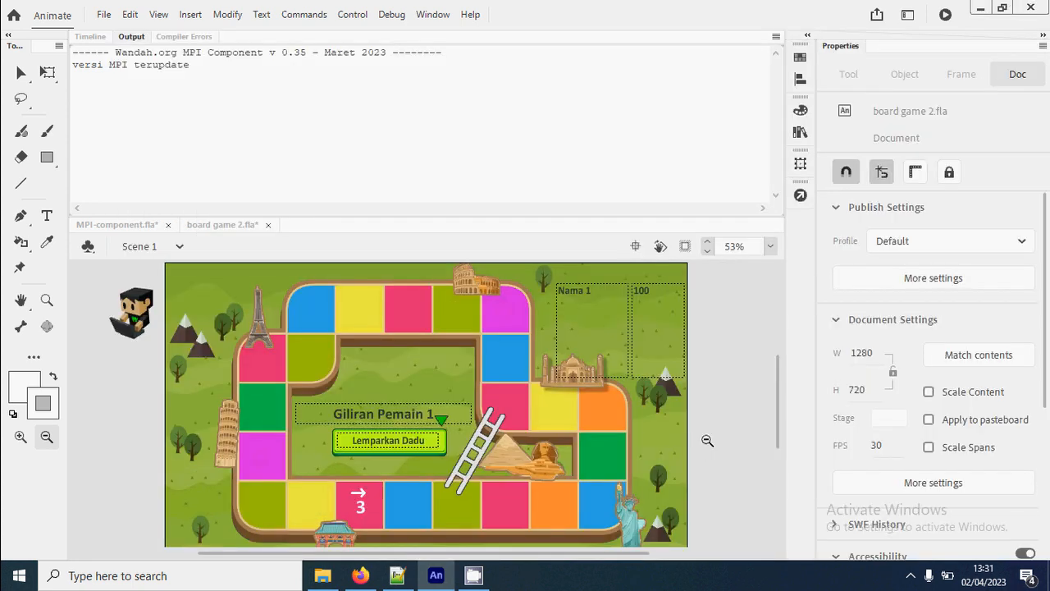
- Open the boardGame movie clip for editing from Scene 1, with the bonus layer active
key(v)
click(523, 492)
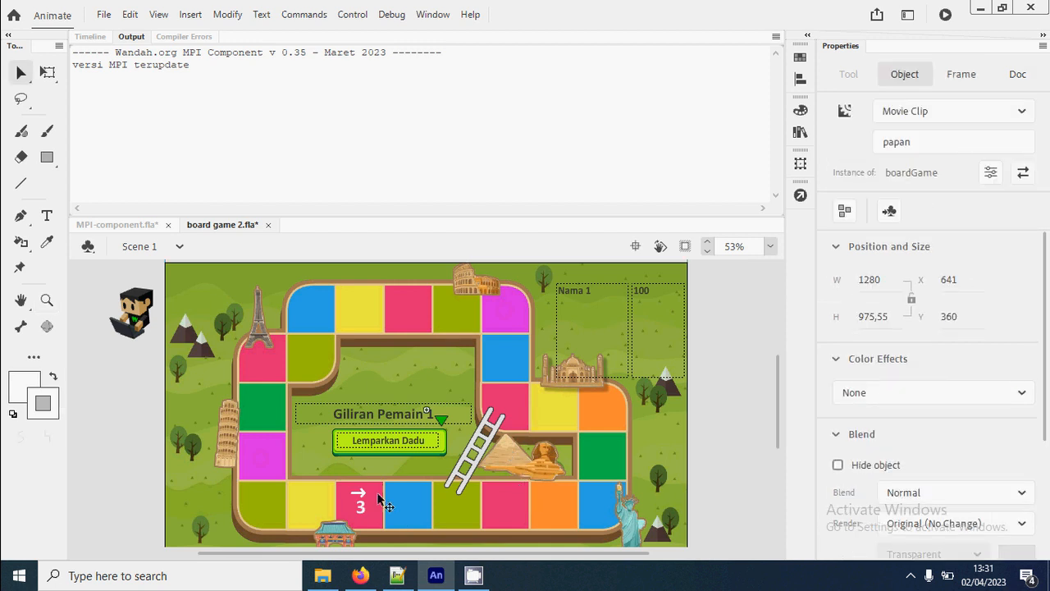
click(91, 36)
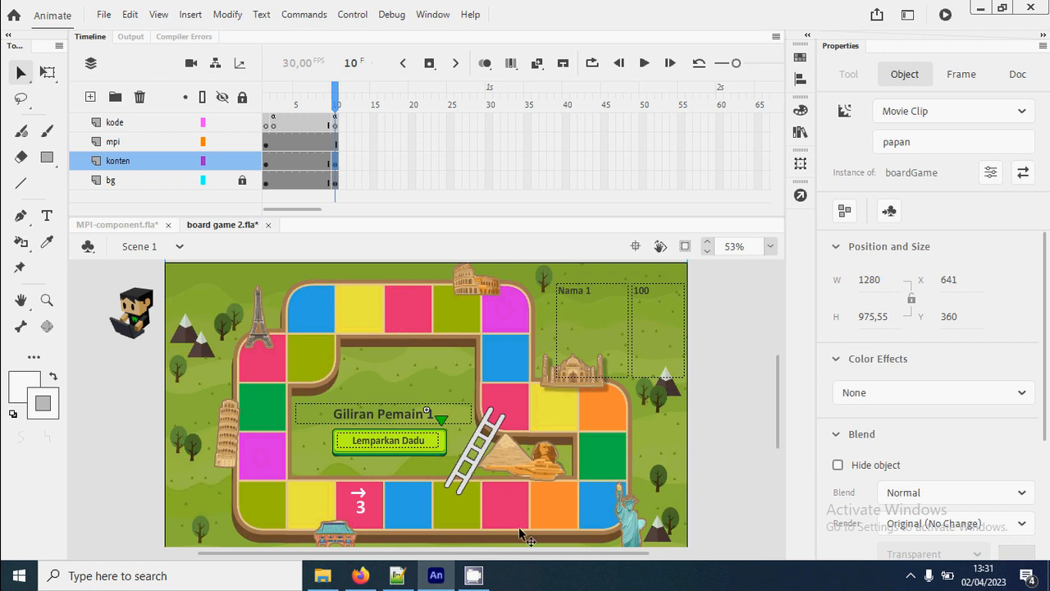
click(766, 461)
scroll(624, 444, down, 3)
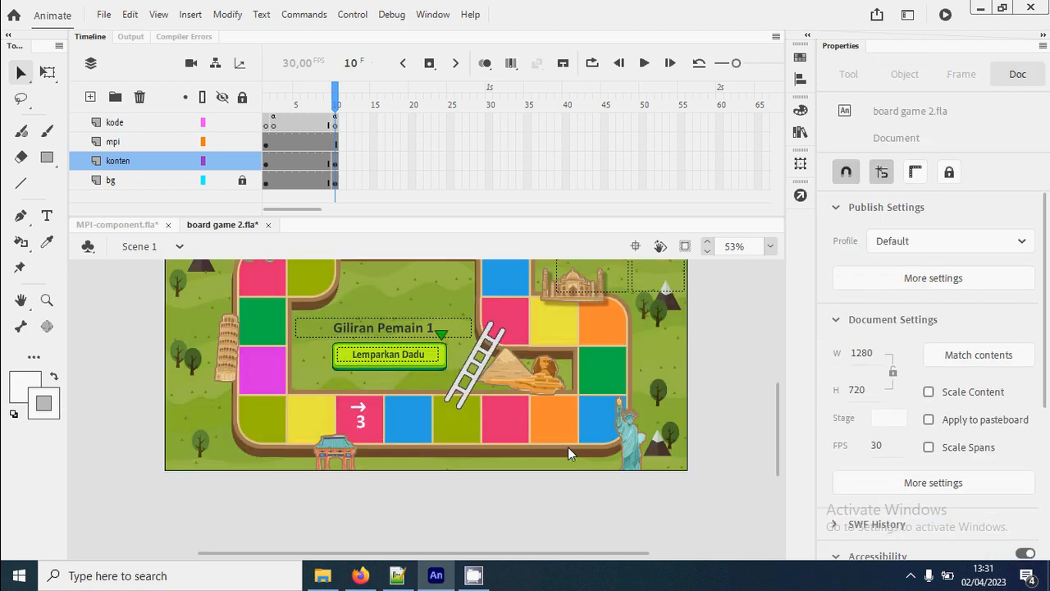
double_click(572, 441)
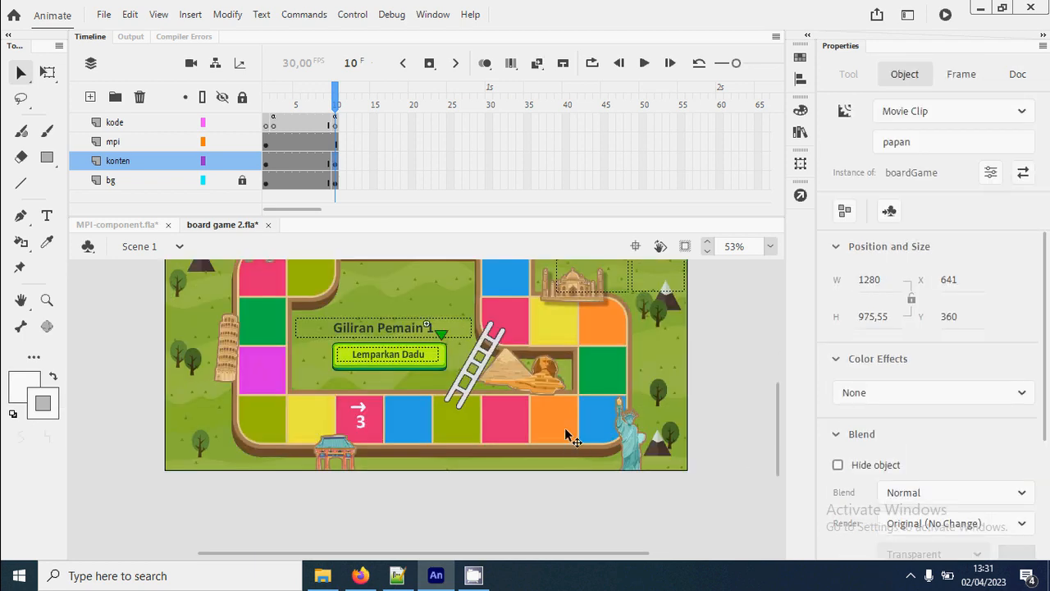
key(z)
click(397, 413)
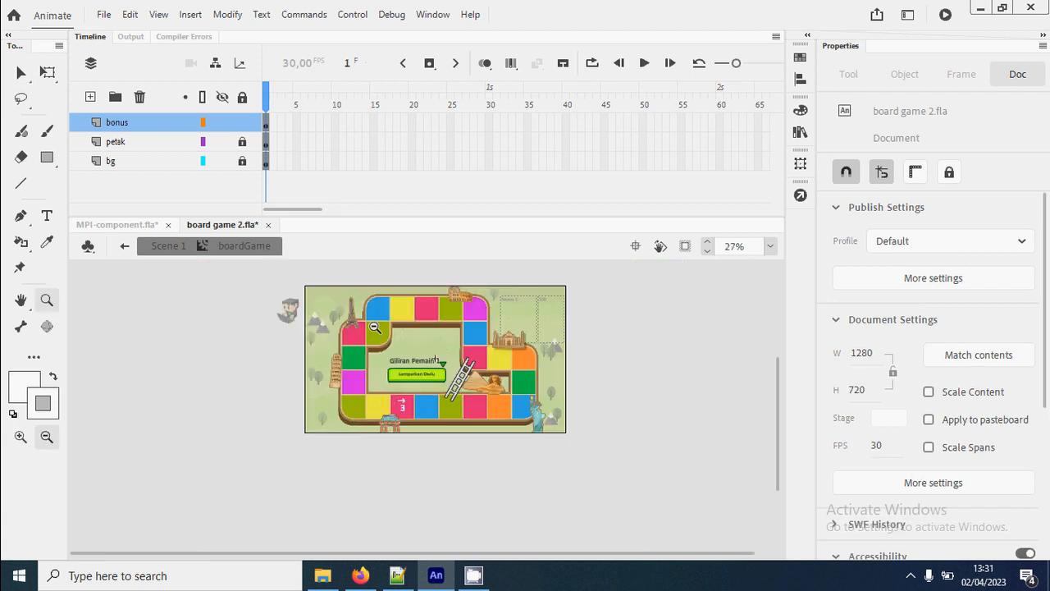
drag(348, 275, 519, 418)
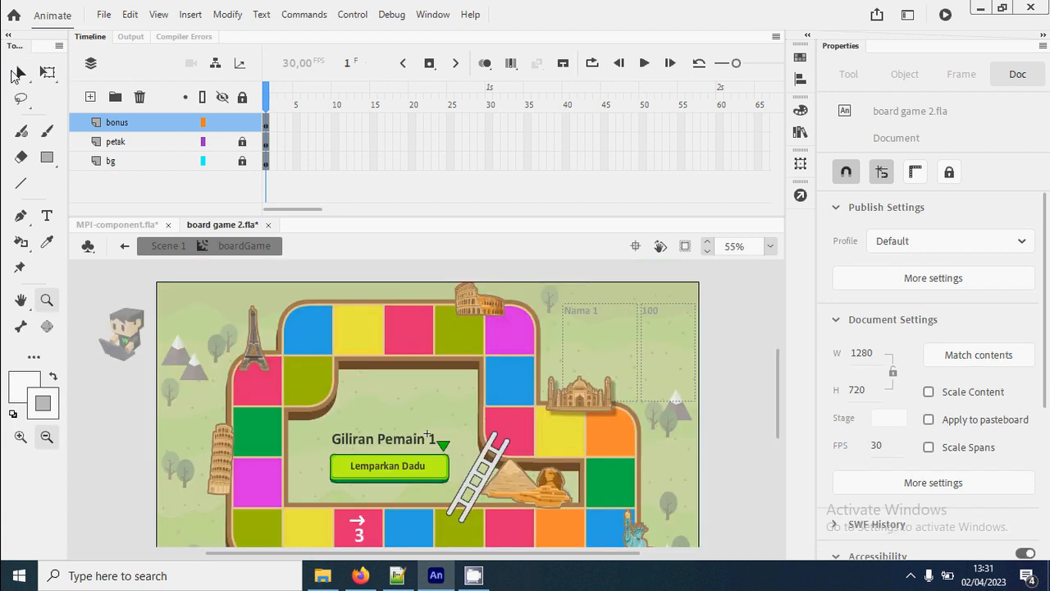
- Copy the number 3 from the arrow tile onto the pink tile in the board's upper row and change the copy to 2
click(20, 73)
click(360, 535)
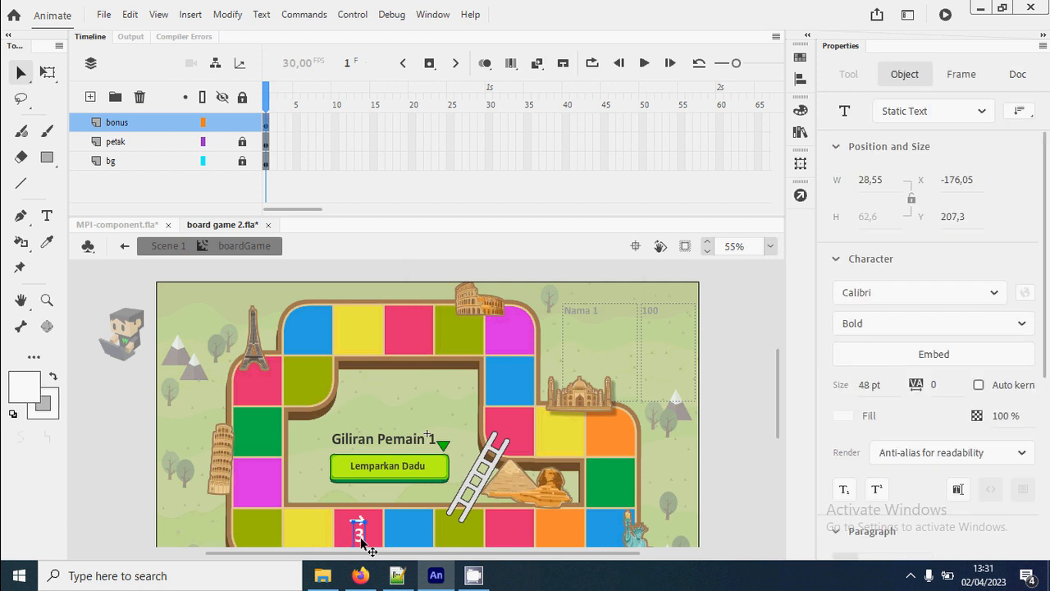
drag(400, 466, 411, 332)
key(t)
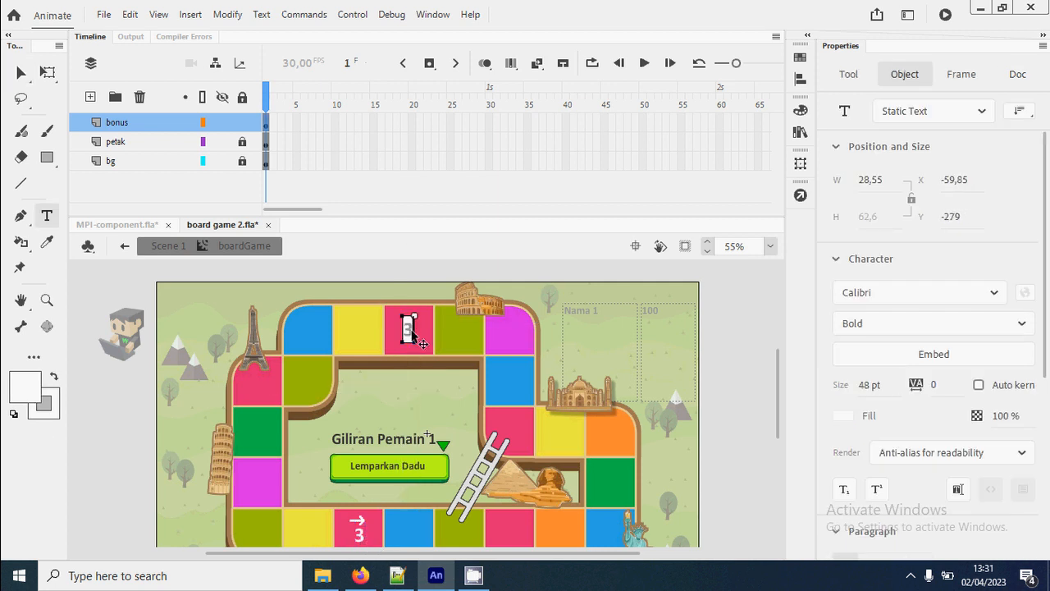
click(409, 330)
key(Escape)
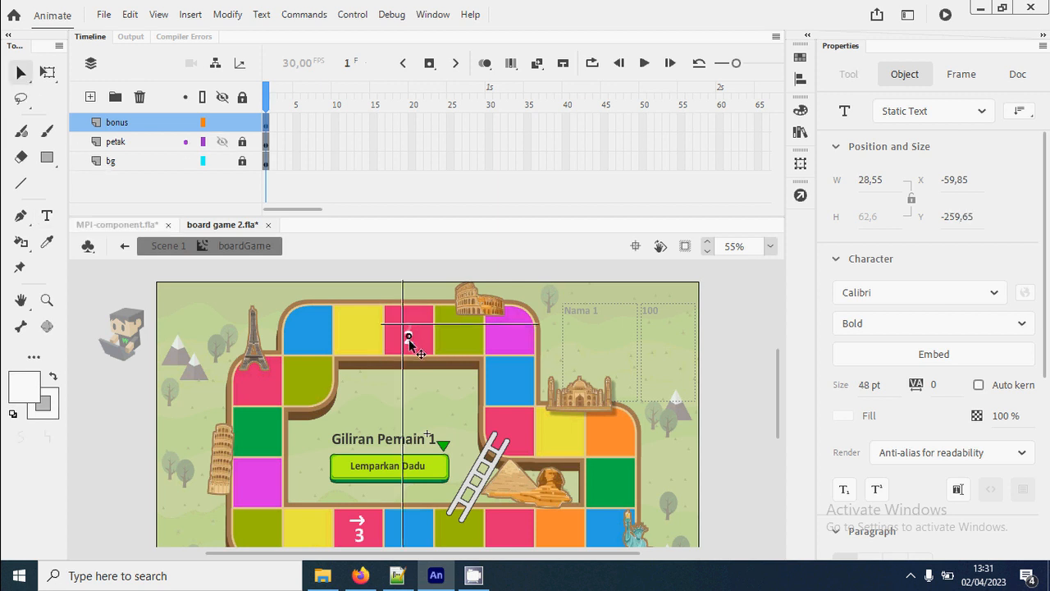
- Copy the arrow from the tile numbered 3 to above the 2 on the upper pink tile, and return to Scene 1
click(358, 522)
double_click(361, 522)
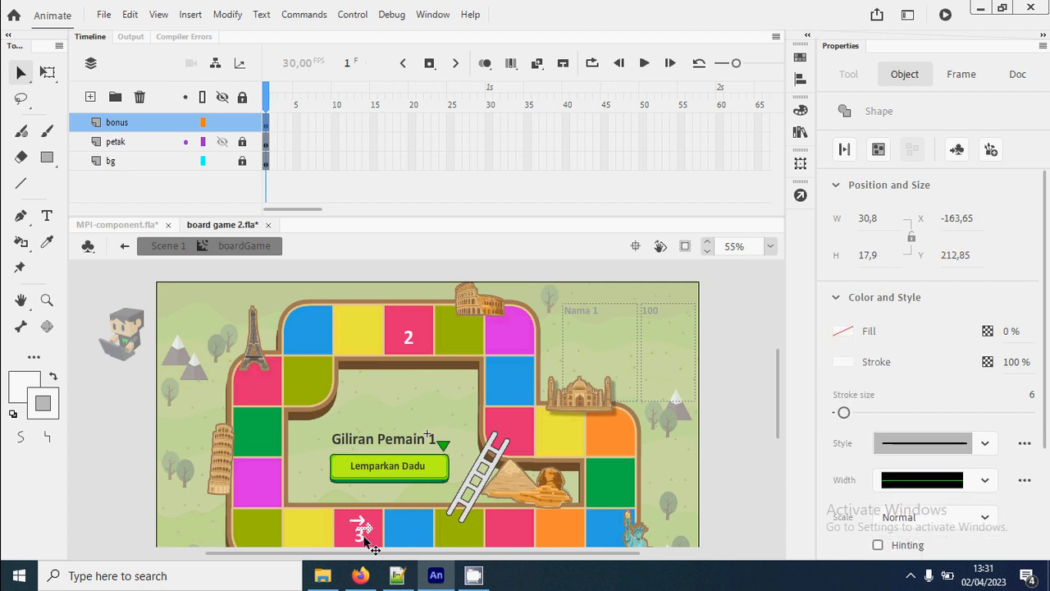
drag(363, 530, 412, 318)
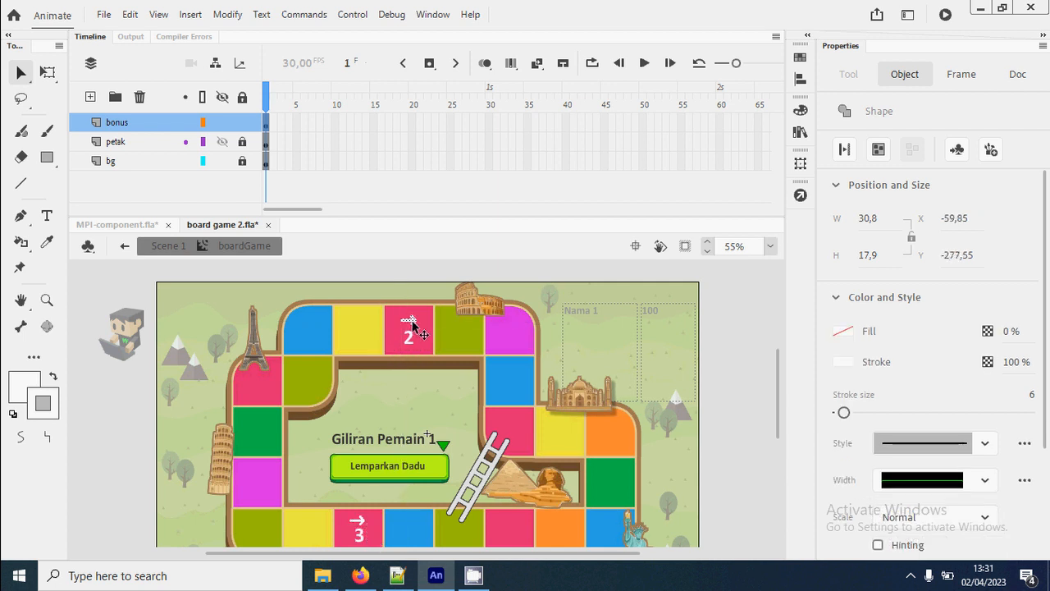
double_click(749, 381)
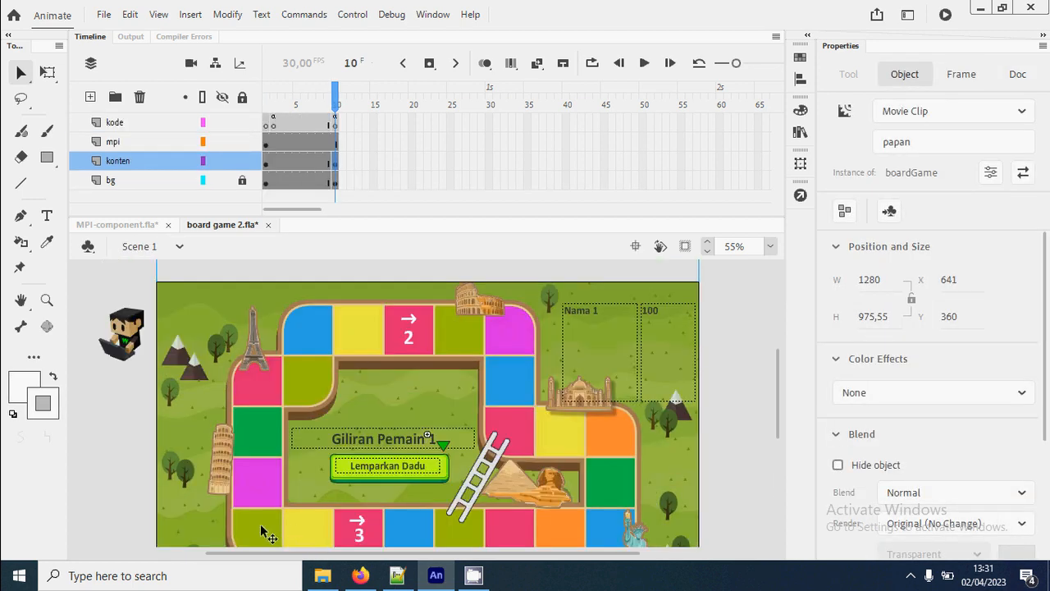
scroll(260, 524, down, 3)
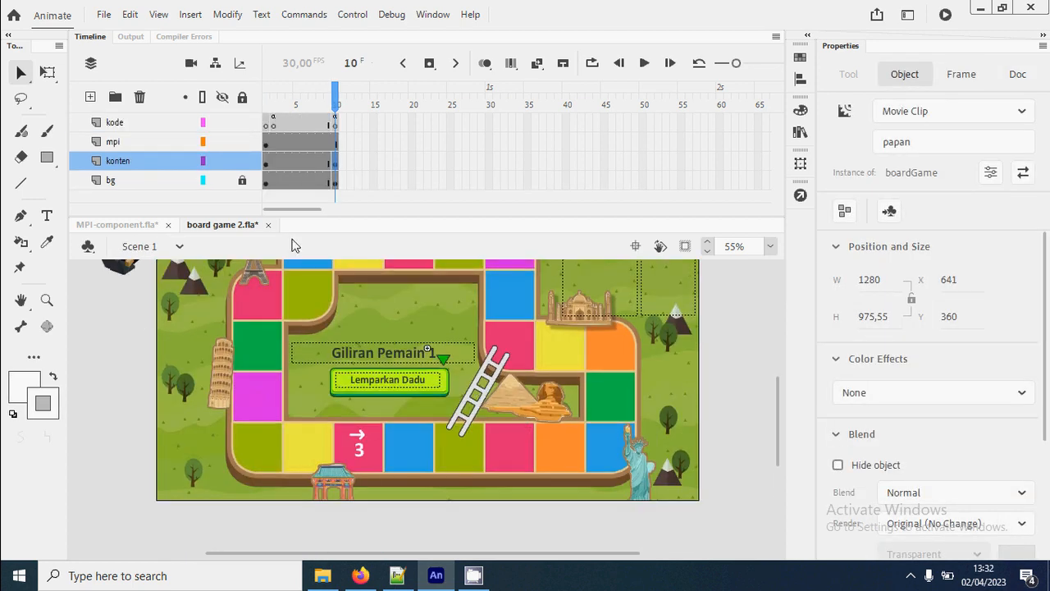
key(ctrl+2)
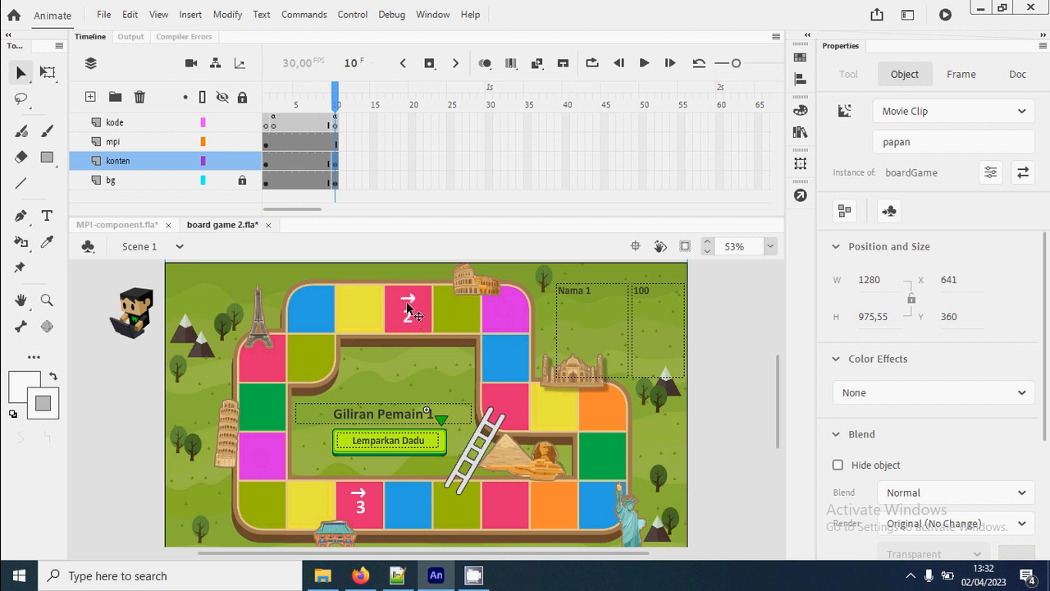
- In the script of the kode layer's frame 10, duplicate the monopoly.opsi[3] statement onto the line directly below it
click(800, 195)
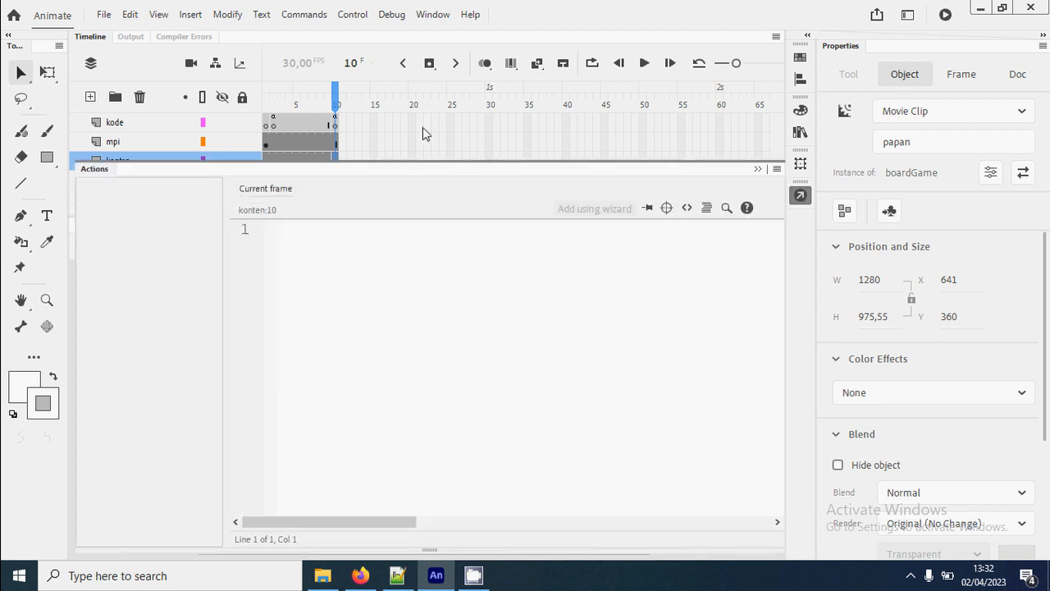
key(F9)
click(336, 125)
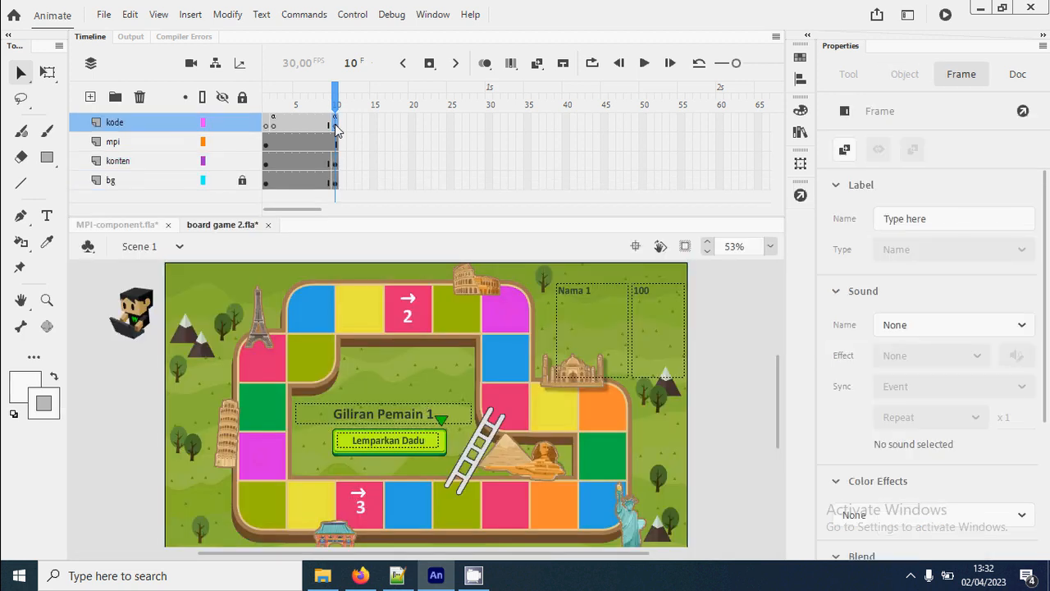
click(800, 195)
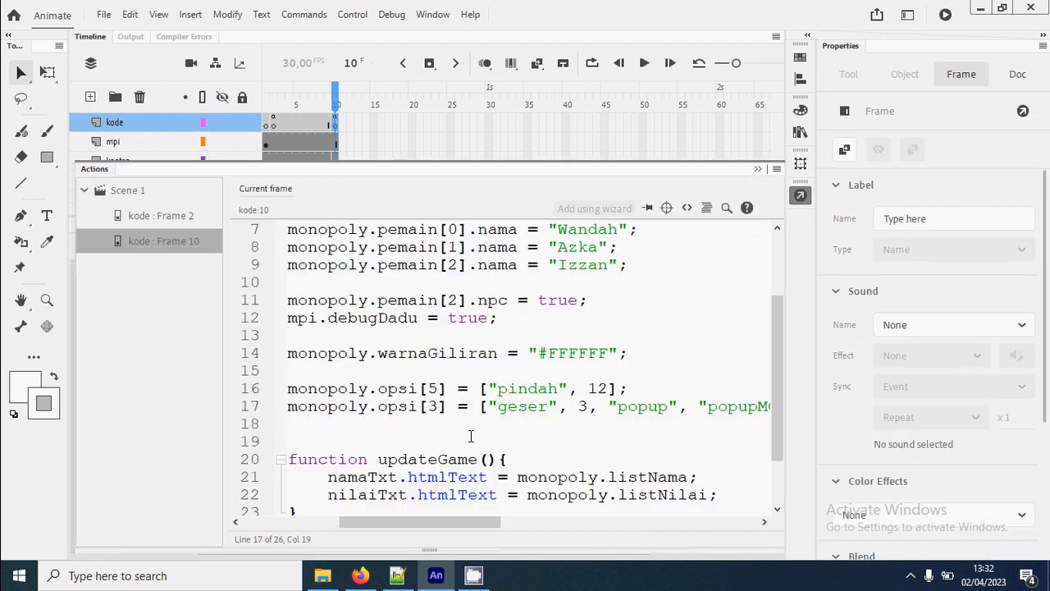
mouse_move(289, 406)
mouse_down()
mouse_move(292, 435)
mouse_move(292, 425)
mouse_up()
right_click(292, 421)
click(289, 406)
right_click(311, 408)
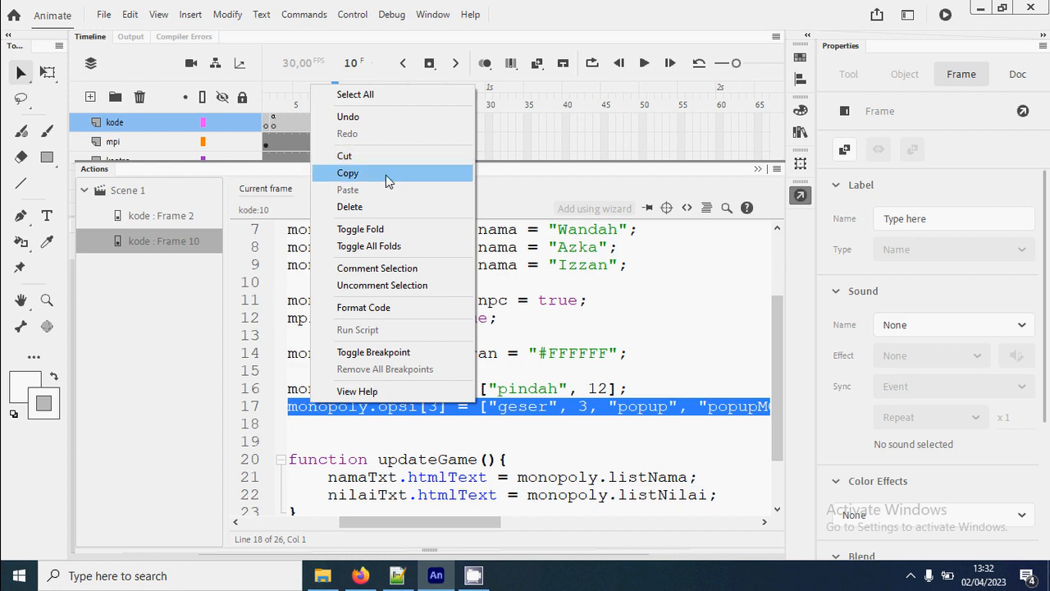
click(388, 173)
click(296, 424)
right_click(309, 428)
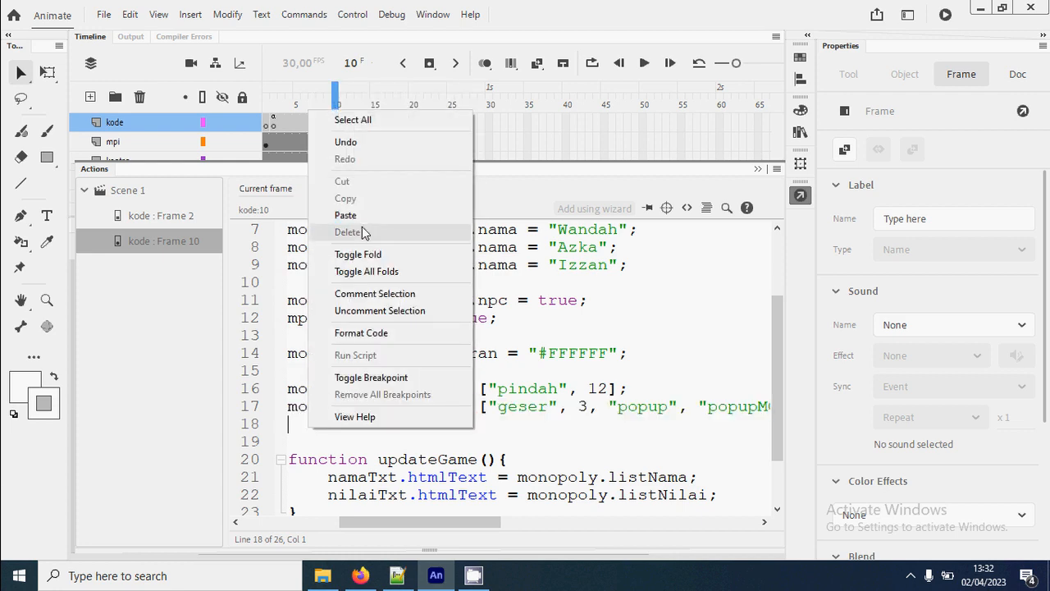
click(346, 215)
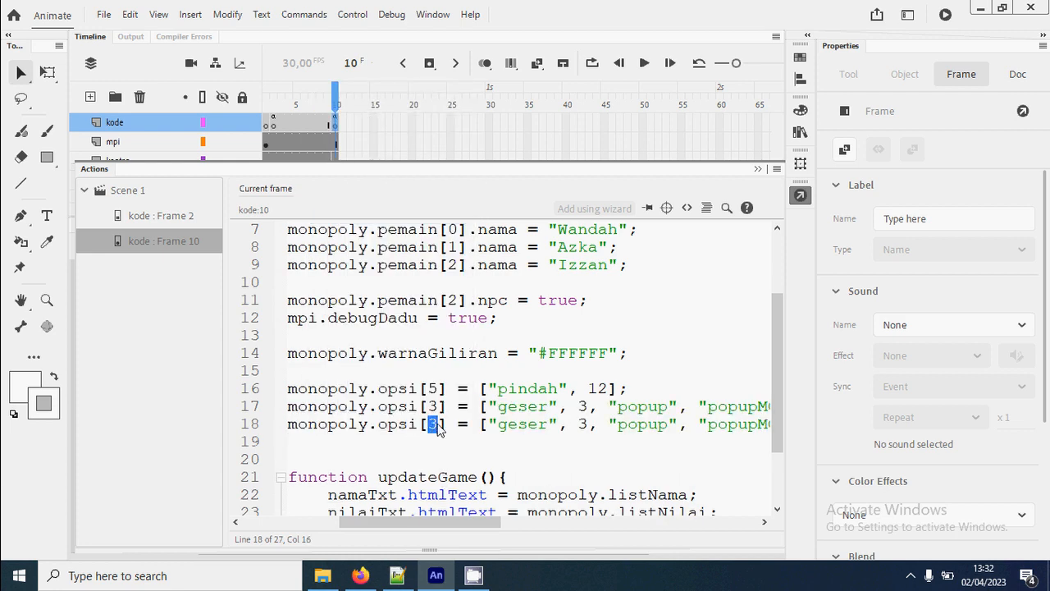
- Change the duplicated statement's tile index to 16 and its "geser" value to -2
text(15)
key(BackSpace)
text(6)
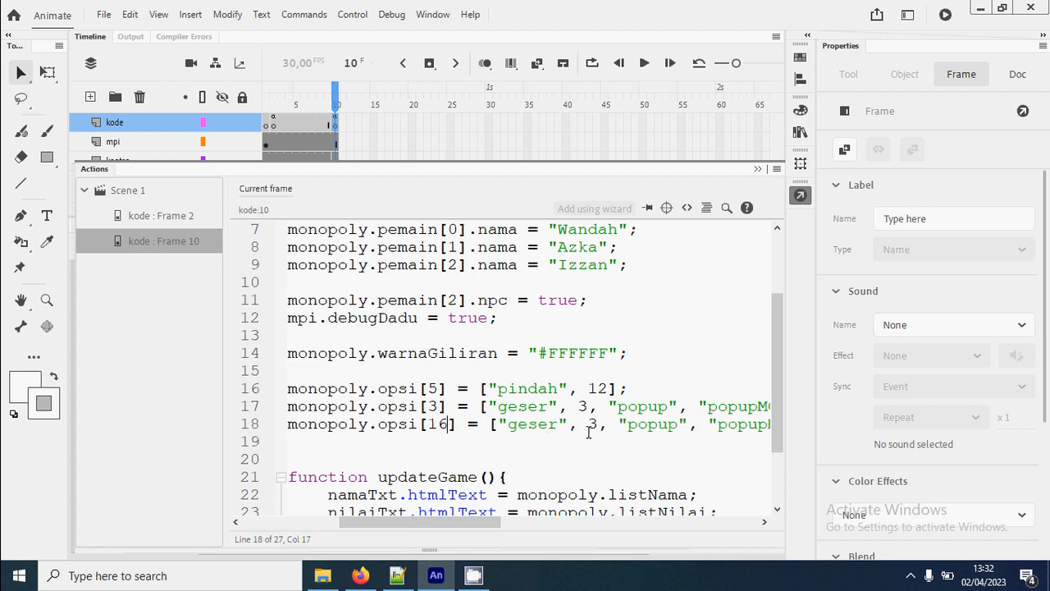
text(-2)
- Change the popup message in the monopoly.opsi[16] statement to "Mundur 2 langkah"
drag(455, 522, 498, 495)
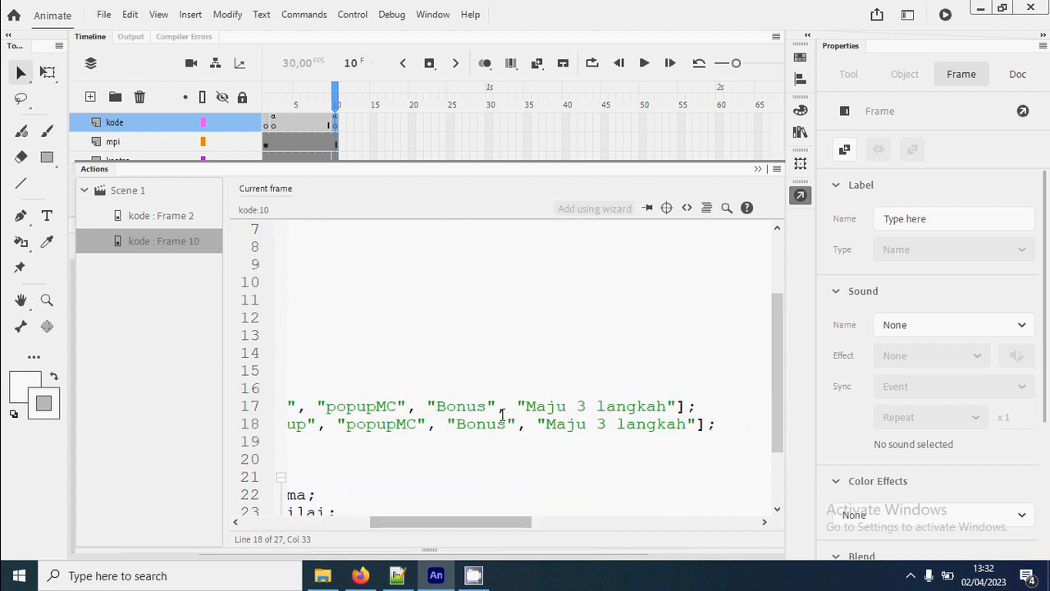
double_click(558, 428)
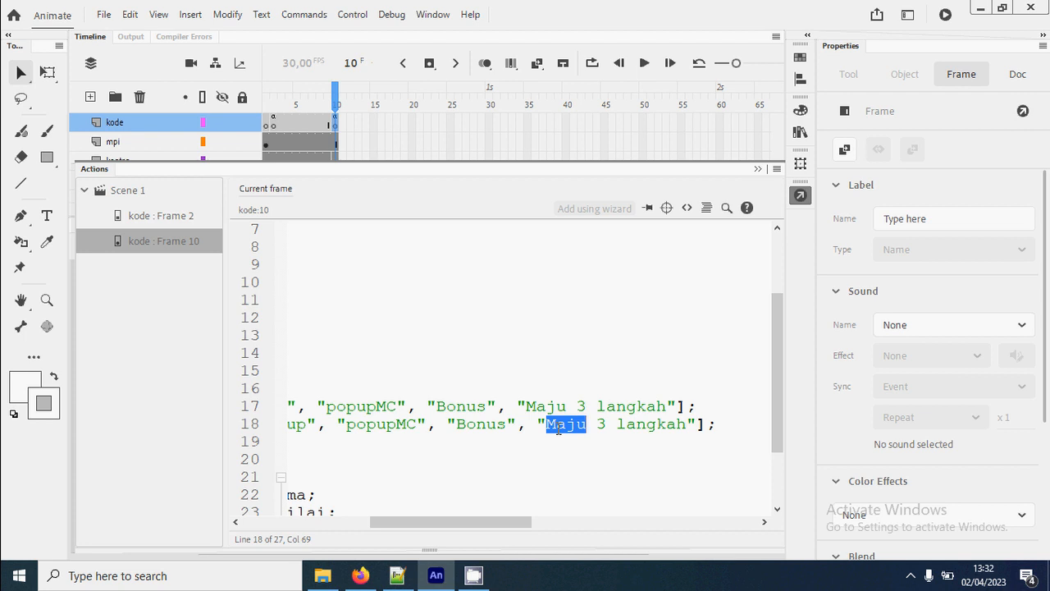
text(Mundur )
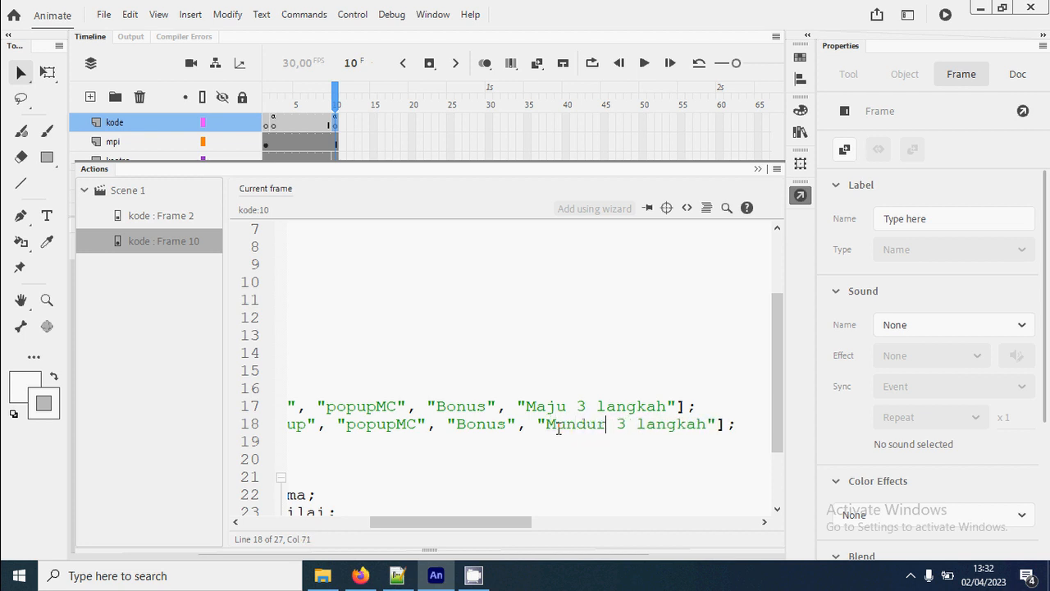
text(2)
scroll(531, 482, right, 2)
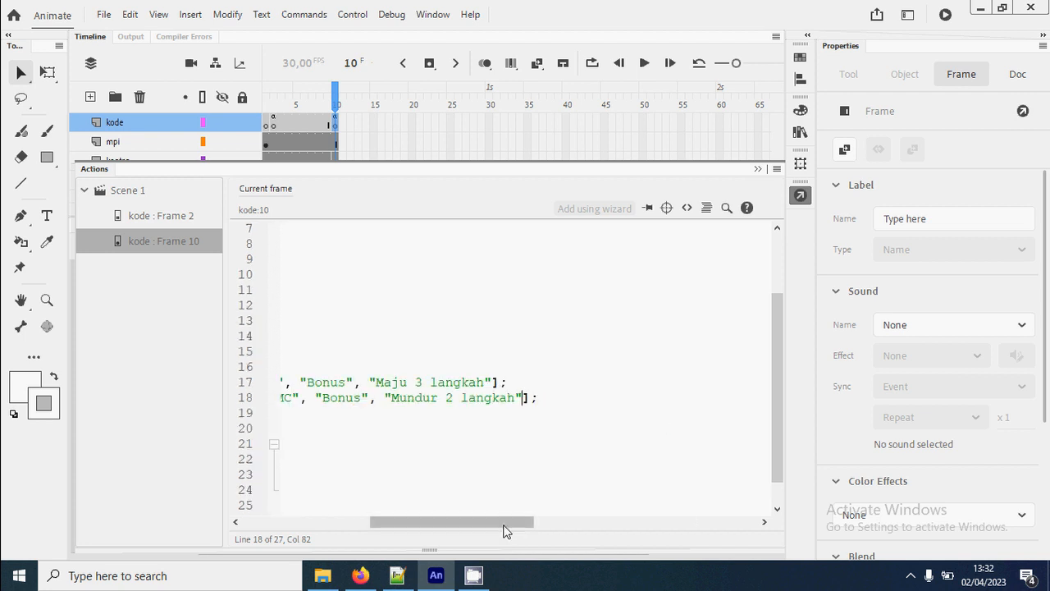
drag(504, 527, 430, 542)
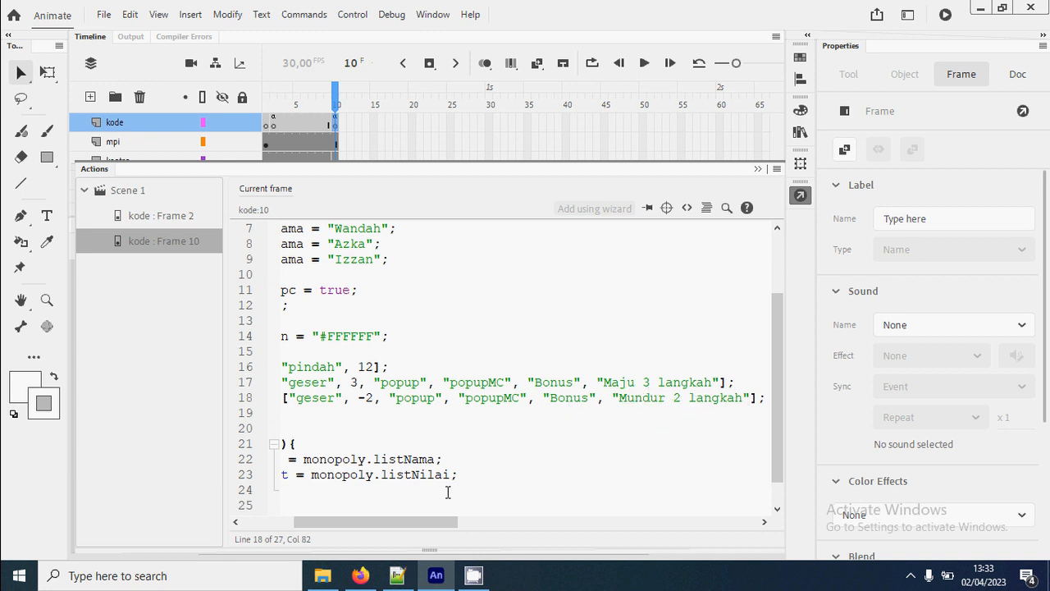
drag(450, 523, 373, 525)
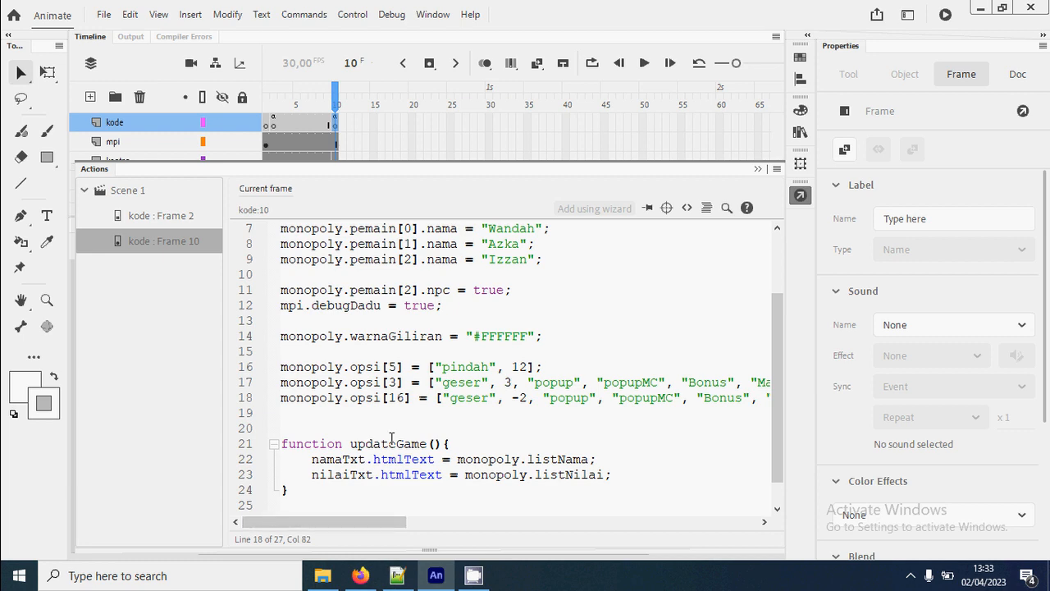
- Test the movie by starting the game, rolling the dice in turn until the second player reaches the arrow 2 tile, and accepting the bonus popup
key(ctrl+Return)
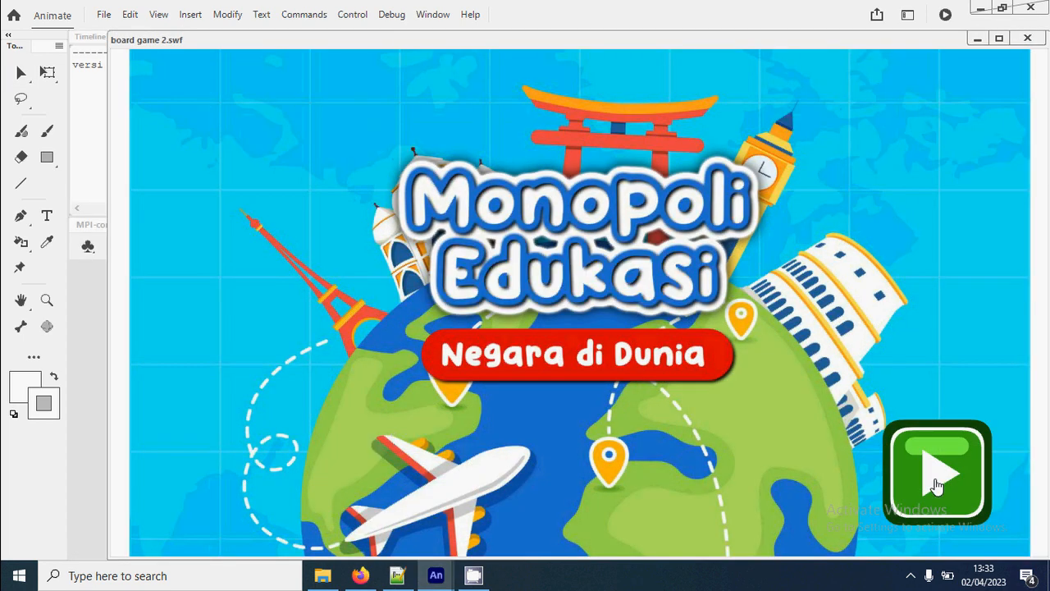
click(936, 482)
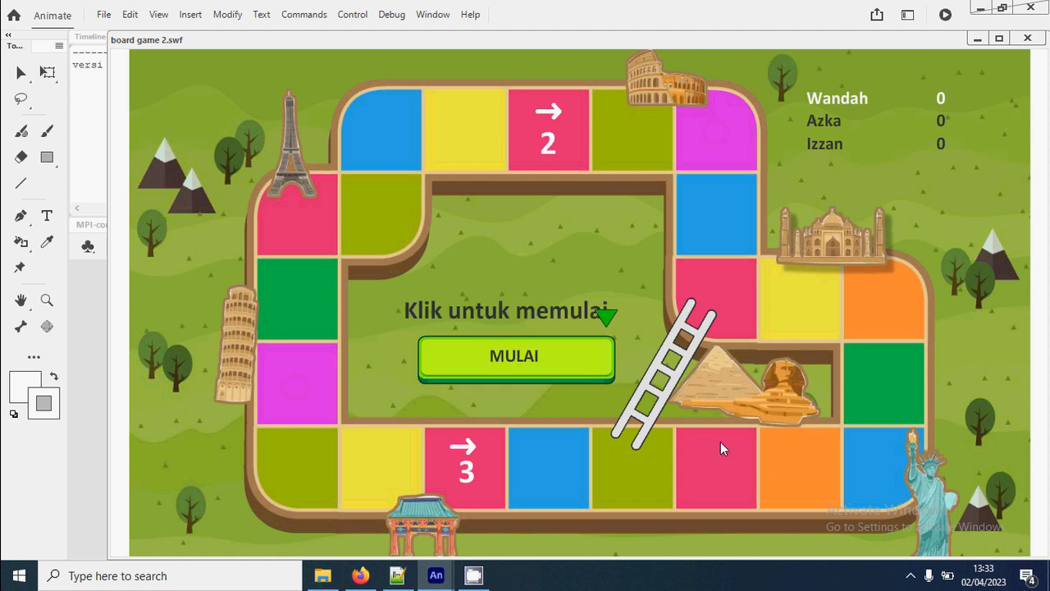
click(572, 366)
click(588, 371)
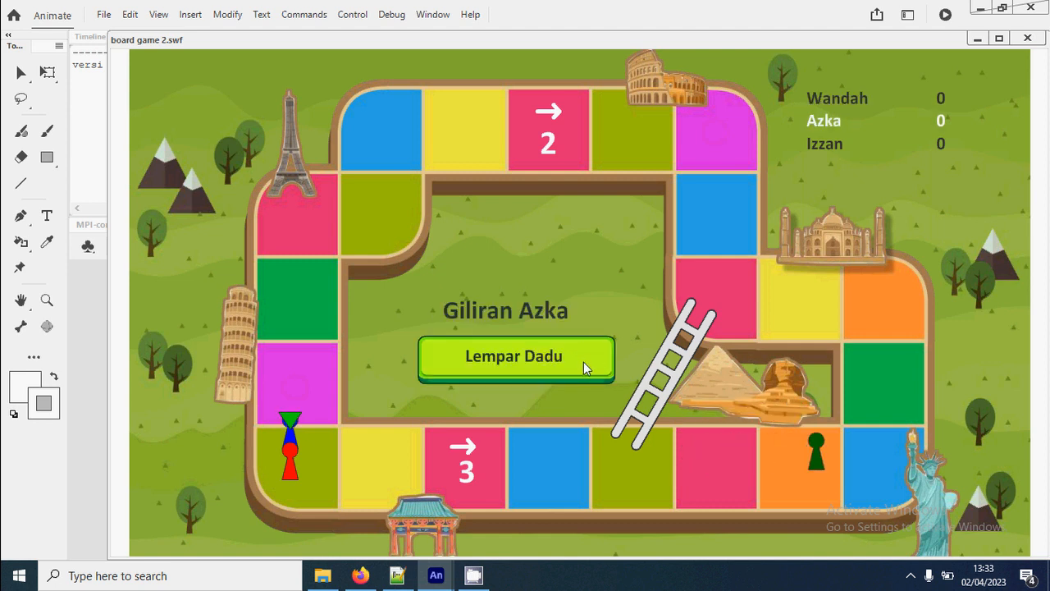
click(583, 362)
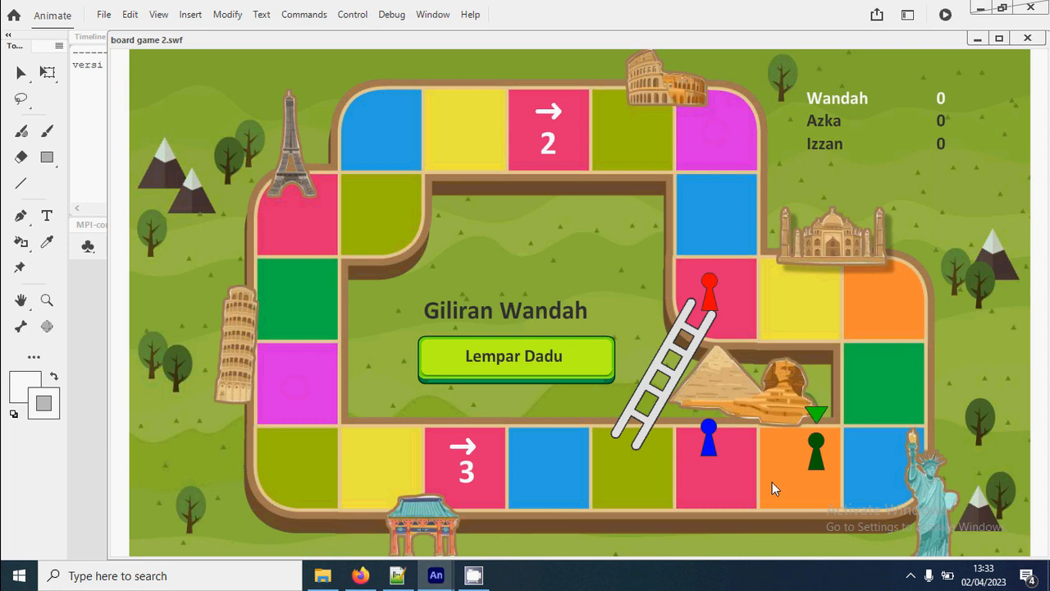
click(591, 361)
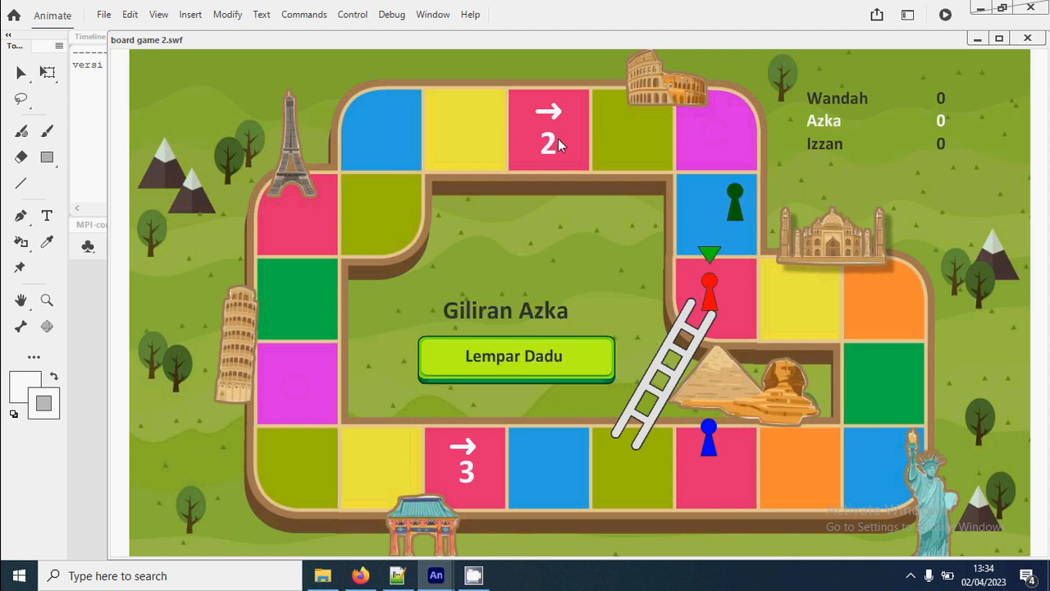
click(586, 362)
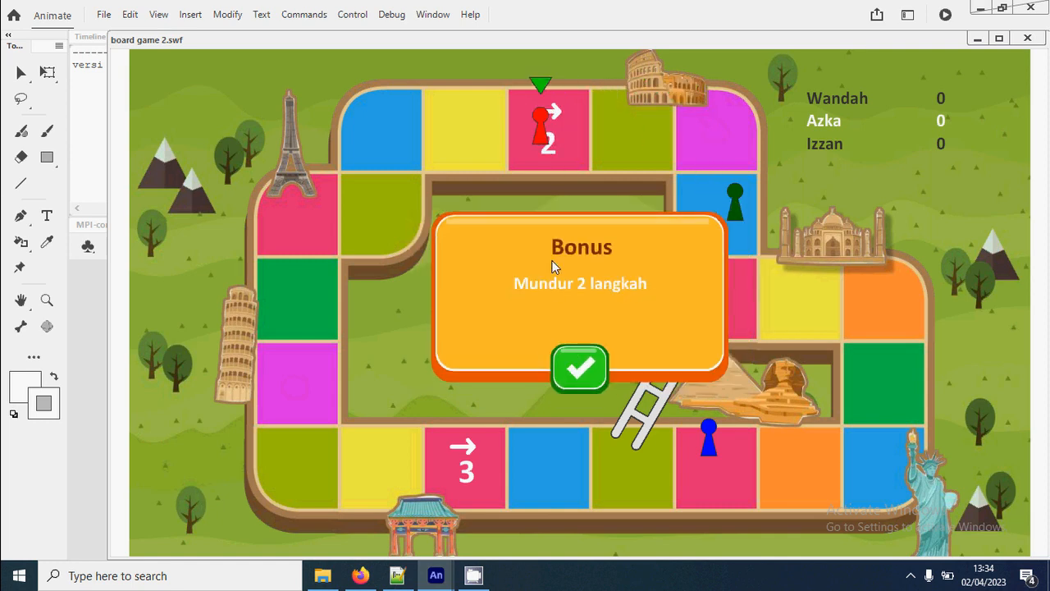
click(589, 371)
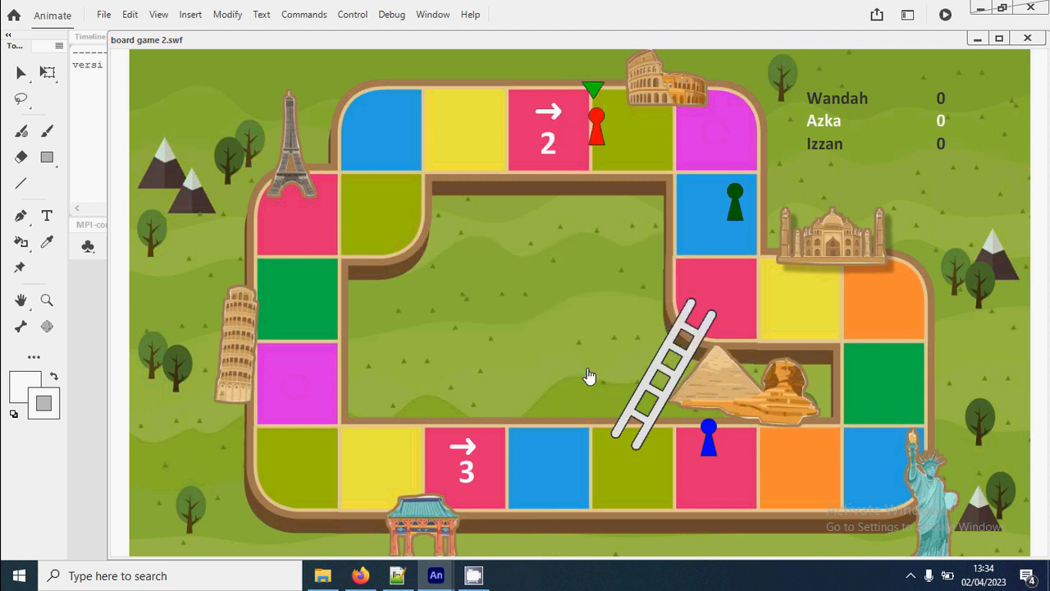